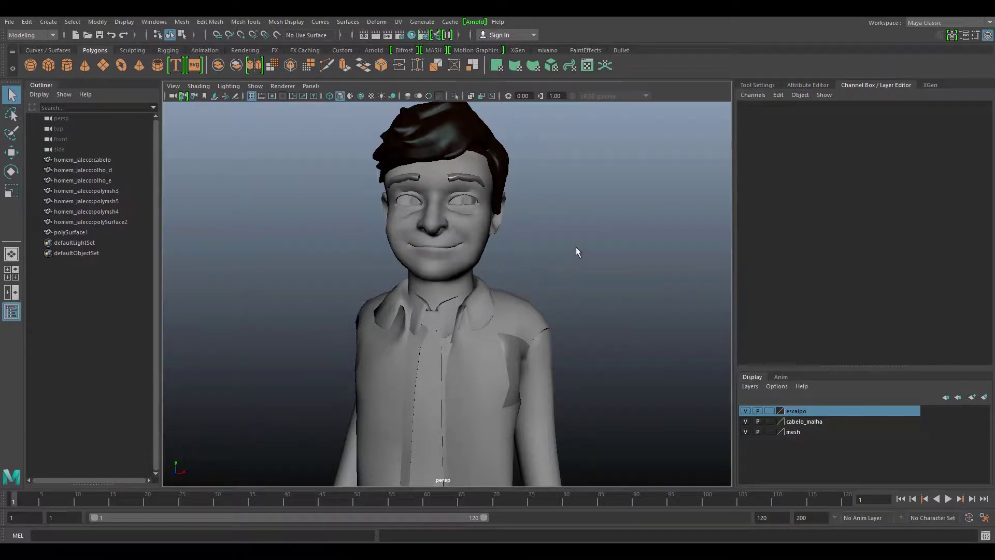
Orbit the character and toggle the cabelo_malha and mesh layers to inspect the scalp
mouse_move(577, 246)
alt+mouse_down()
mouse_move(576, 293)
mouse_move(595, 302)
alt+mouse_up()
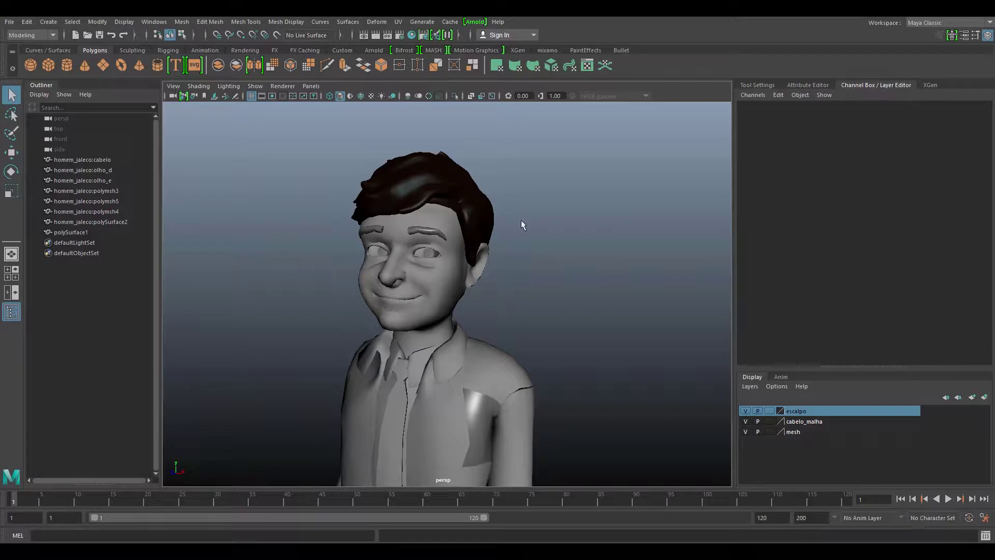
mouse_move(644, 288)
alt+mouse_down()
mouse_move(569, 294)
mouse_move(695, 288)
mouse_move(661, 292)
mouse_move(673, 293)
alt+mouse_up()
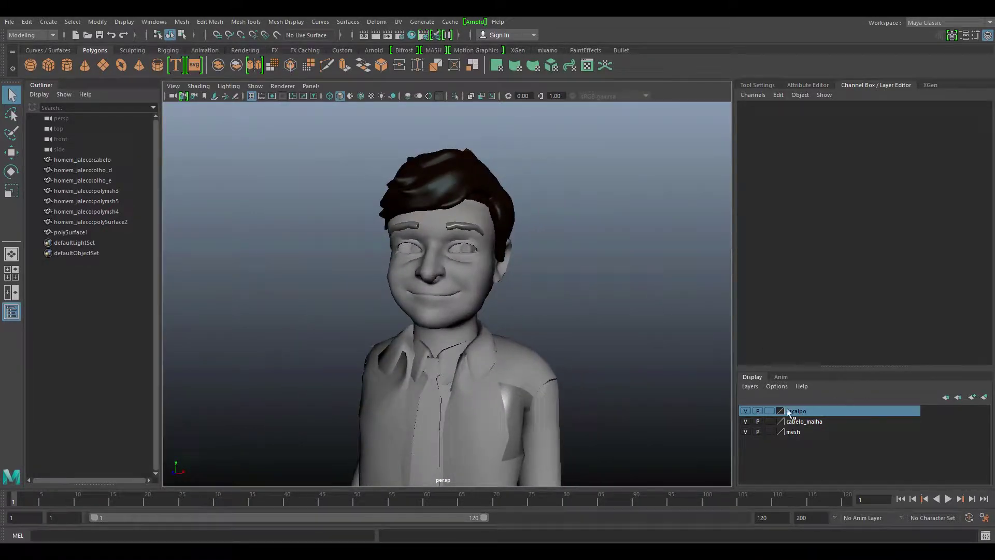
click(745, 421)
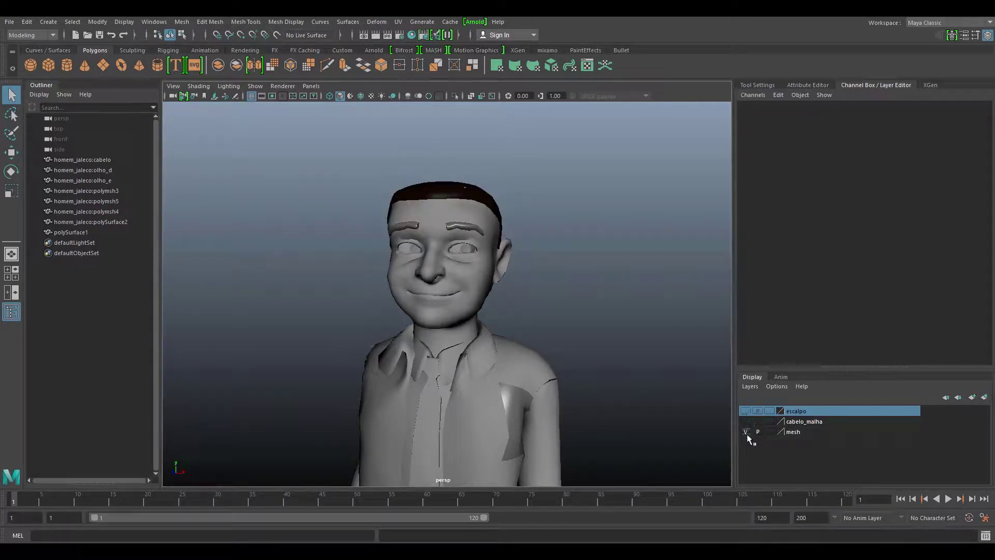
click(747, 434)
click(745, 431)
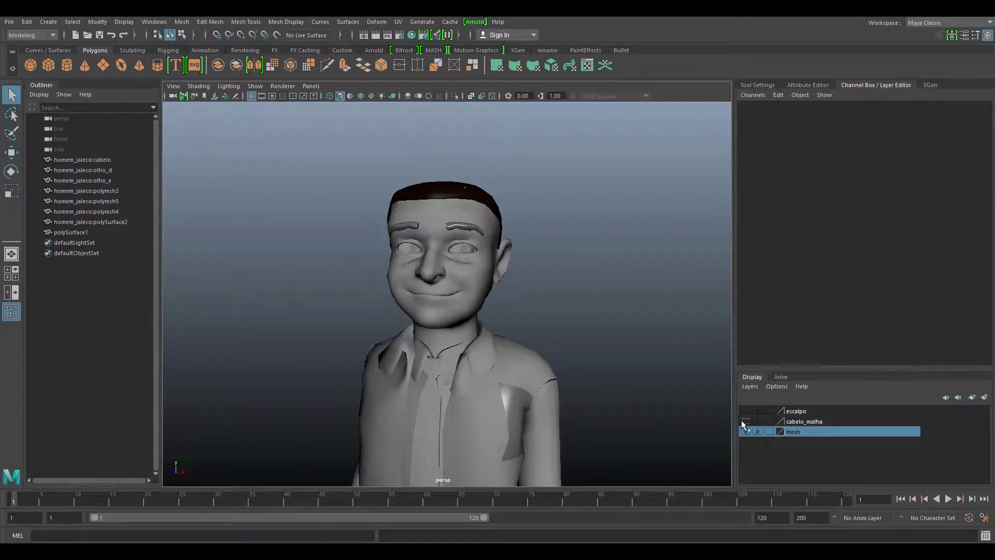
mouse_move(530, 266)
alt+mouse_down()
mouse_move(509, 282)
mouse_move(581, 333)
mouse_move(593, 326)
mouse_move(564, 337)
mouse_move(470, 293)
mouse_move(431, 311)
mouse_move(570, 306)
mouse_move(487, 304)
mouse_move(599, 296)
mouse_move(518, 275)
alt+mouse_up()
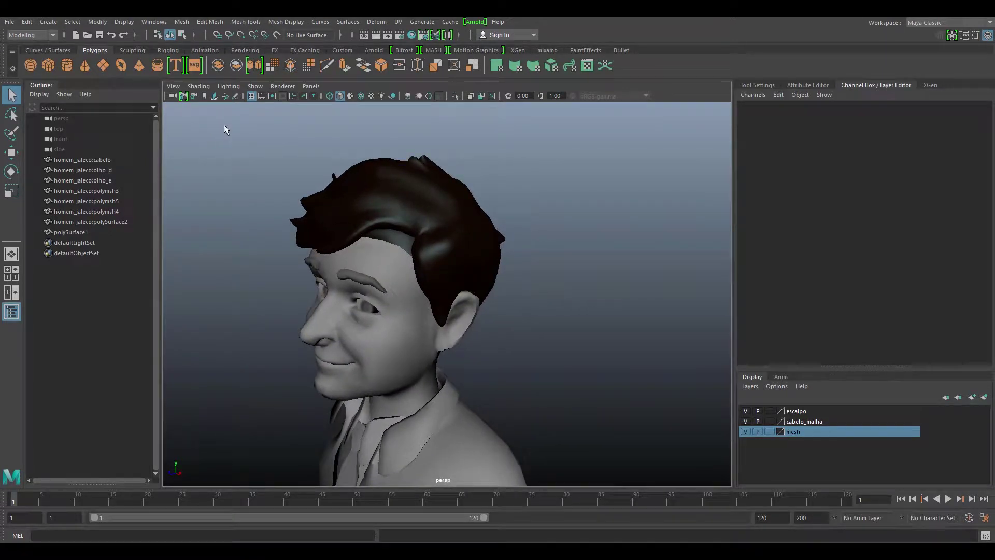
Switch to the PaintEffects shelf, dismiss Load Shelf without loading, and select the cabelo hair mesh
click(585, 50)
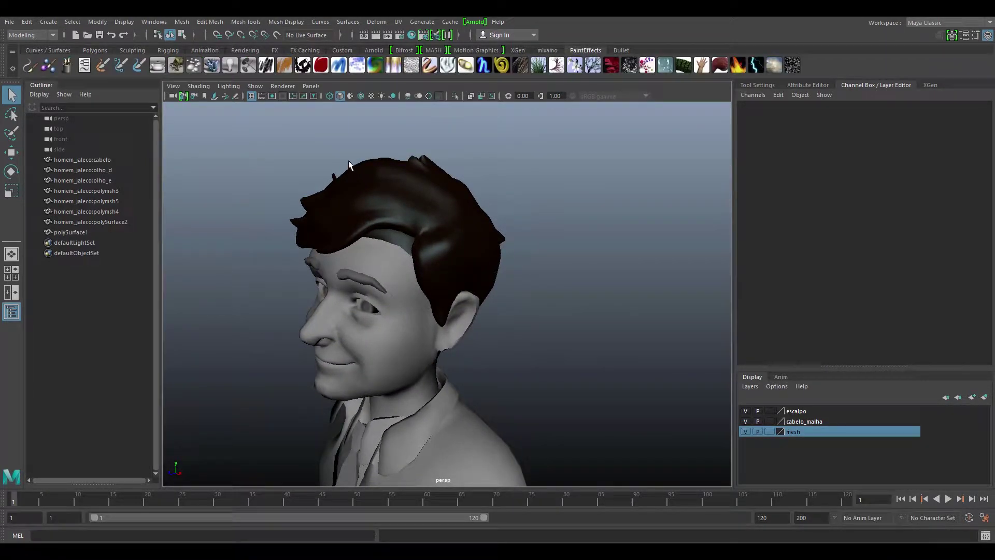
click(14, 69)
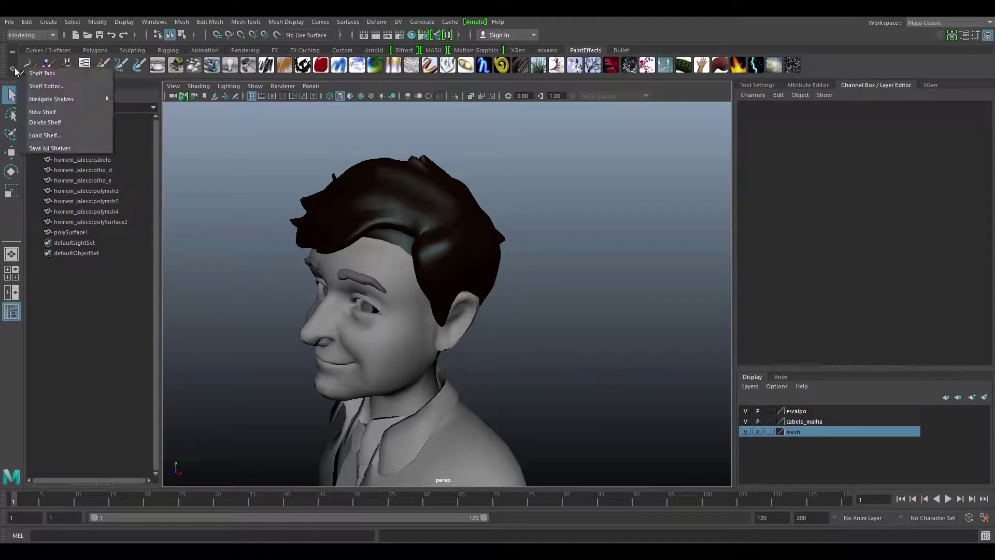
click(54, 136)
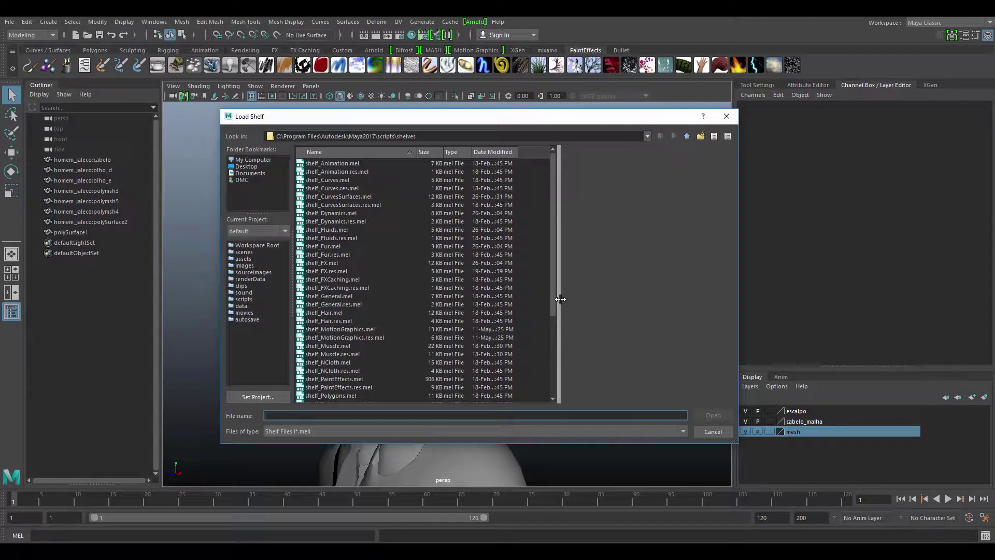
click(726, 116)
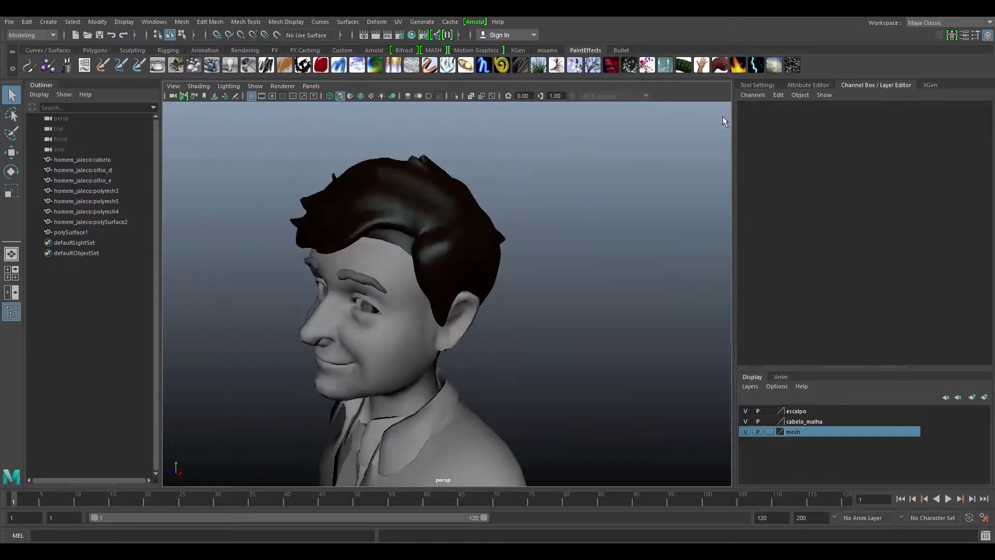
click(397, 205)
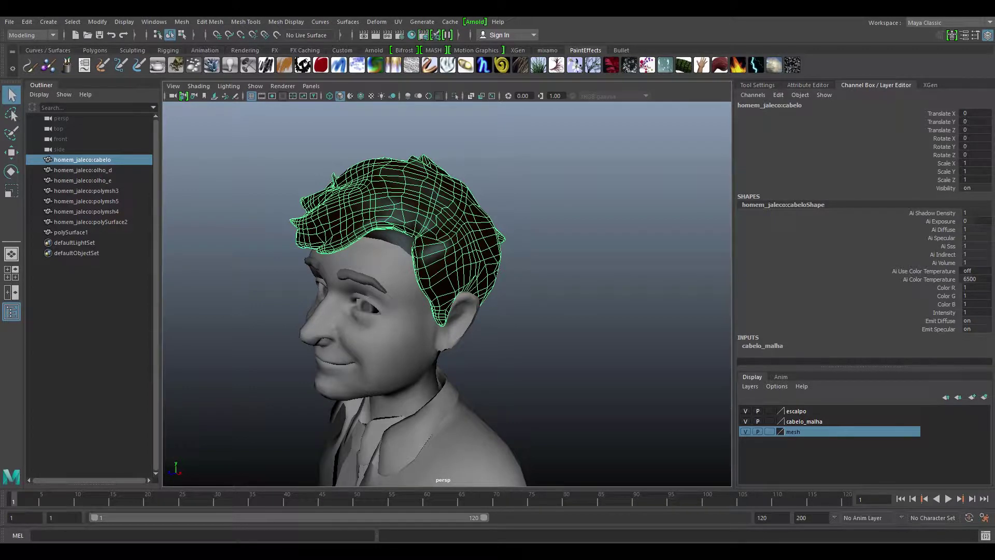
Pick a Paint Effects brush and paint strokeBrush11 across the front of the hair mesh
click(30, 66)
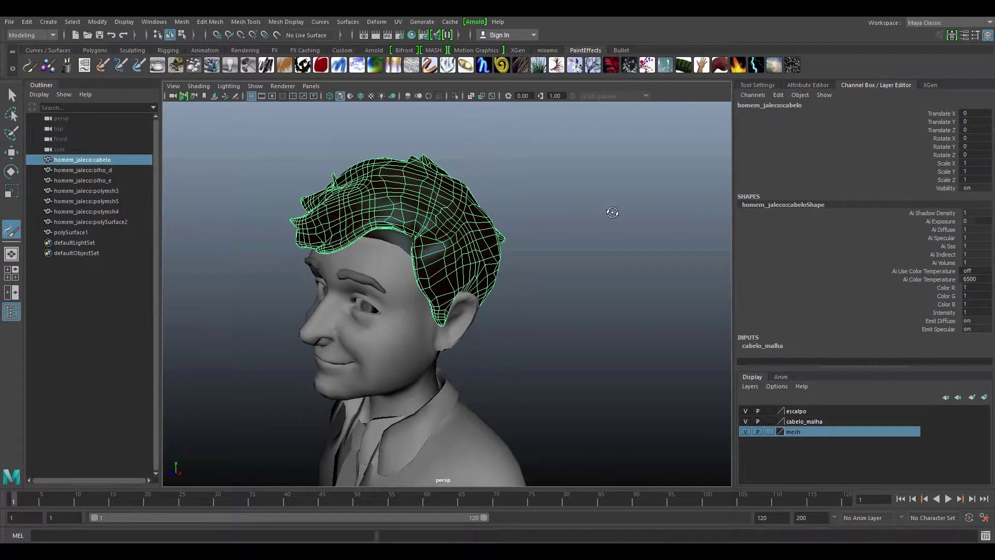
alt+drag(611, 213, 512, 254)
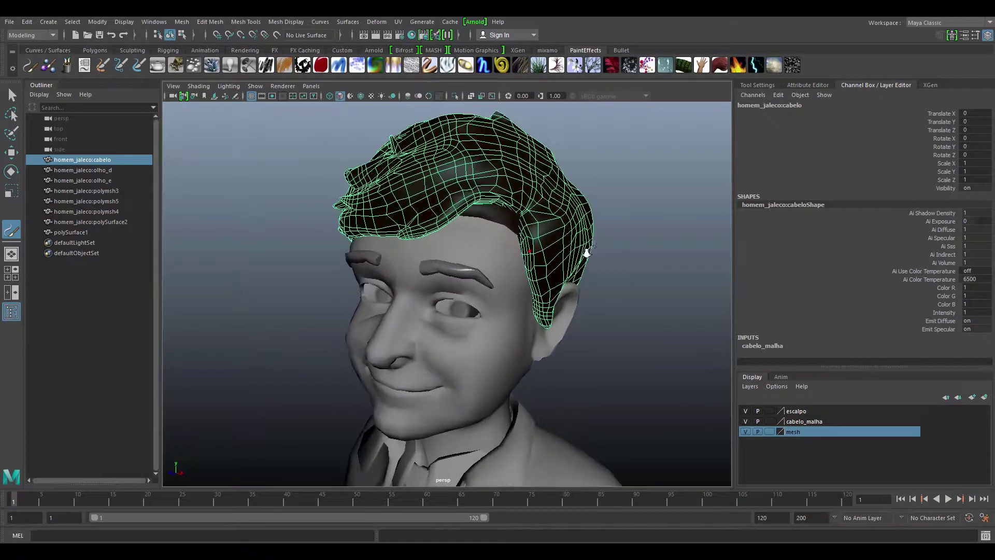
scroll(498, 245, up, 3)
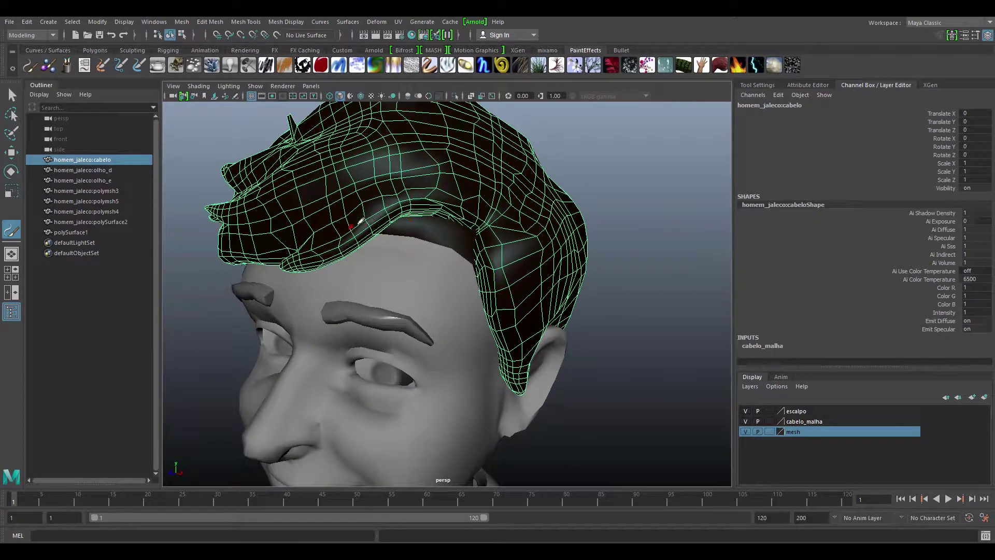
drag(305, 240, 300, 244)
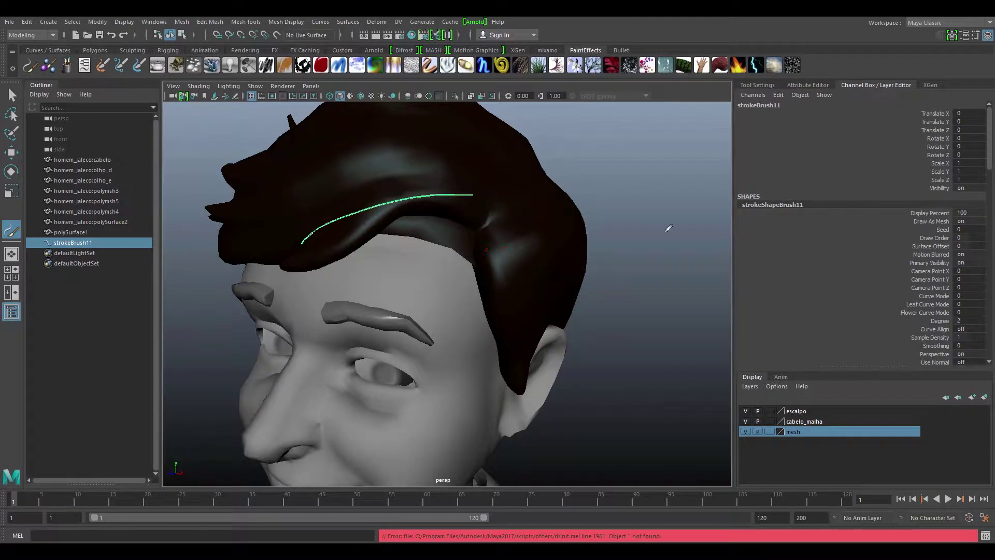
Try a second stroke across the hair, undo it, and reframe the head
alt+drag(668, 228, 567, 243)
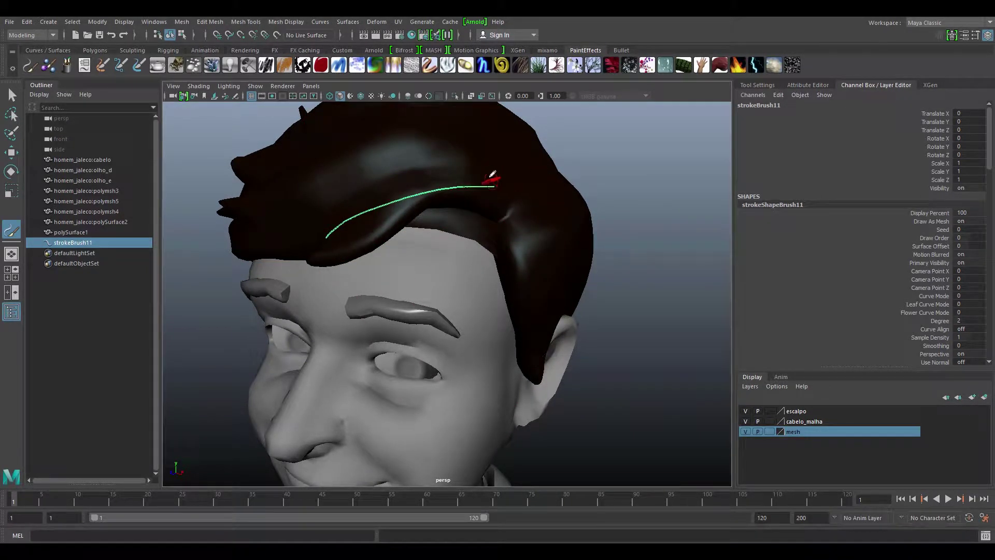
drag(516, 166, 312, 177)
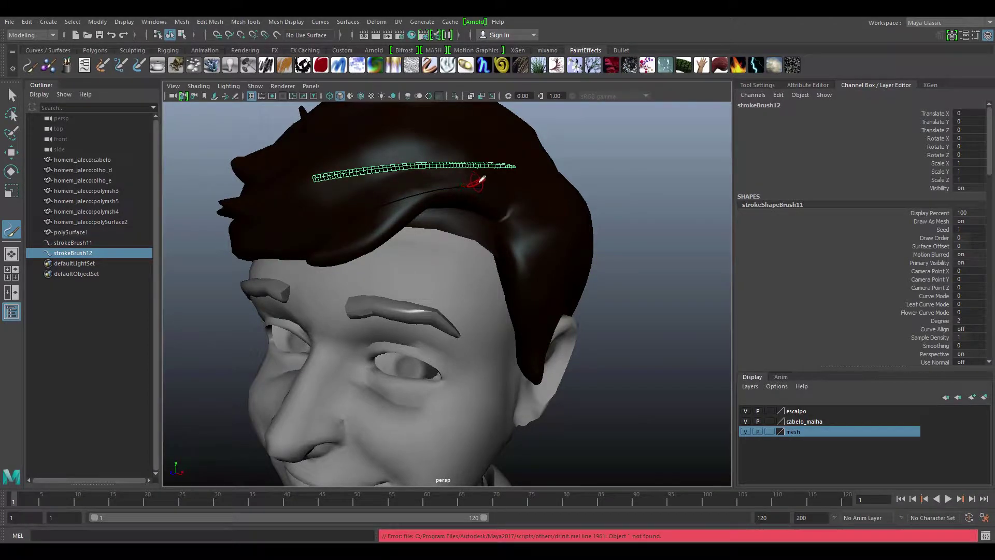
key(ctrl+z)
mouse_move(476, 182)
alt+mouse_down()
mouse_move(589, 184)
mouse_move(437, 211)
mouse_move(523, 222)
mouse_move(535, 235)
alt+mouse_up()
alt+right_drag(536, 235, 613, 247)
alt+drag(613, 246, 636, 295)
scroll(267, 243, up, 5)
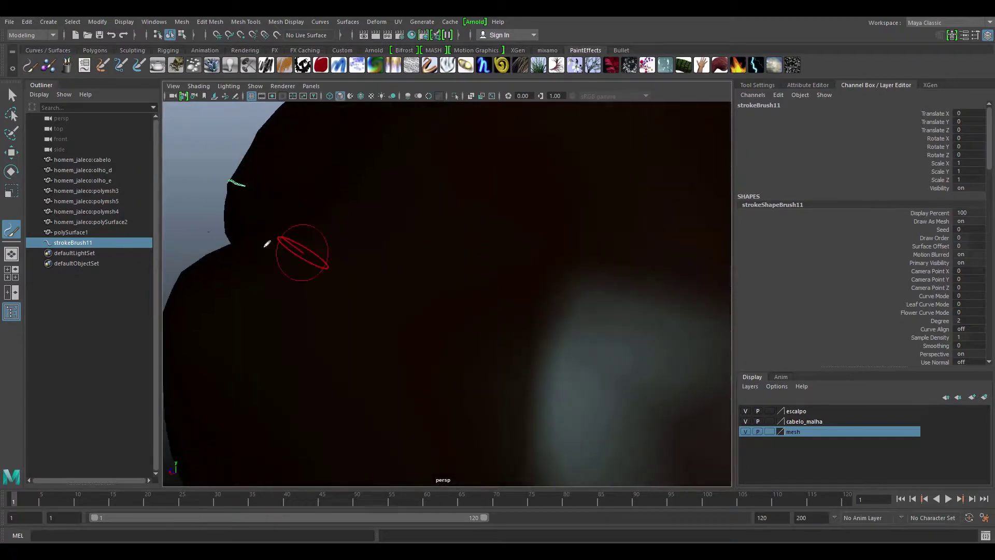
scroll(267, 244, down, 2)
mouse_move(355, 237)
alt+mouse_down()
mouse_move(626, 226)
mouse_move(484, 237)
mouse_move(541, 249)
mouse_move(384, 258)
mouse_move(513, 249)
alt+mouse_up()
scroll(507, 245, down, 3)
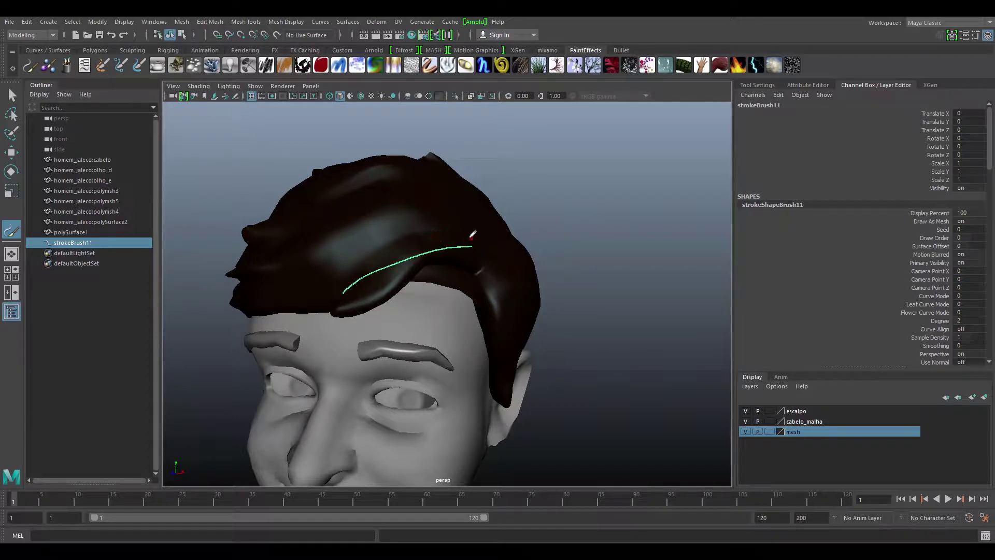
Paint strokes across the top hair and down the side near the ear
drag(331, 265, 464, 239)
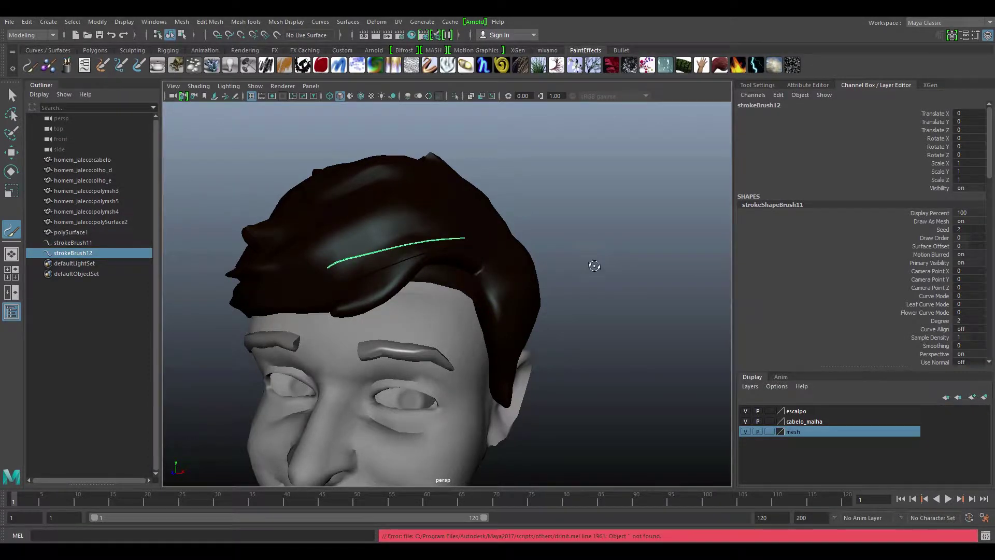
alt+drag(594, 266, 390, 269)
alt+middle_drag(631, 250, 613, 235)
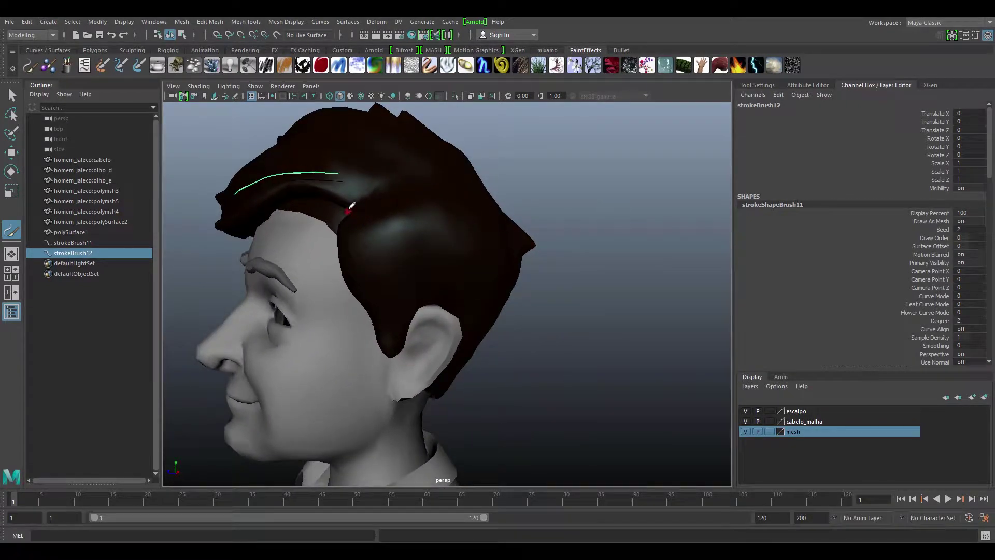
drag(353, 230, 378, 295)
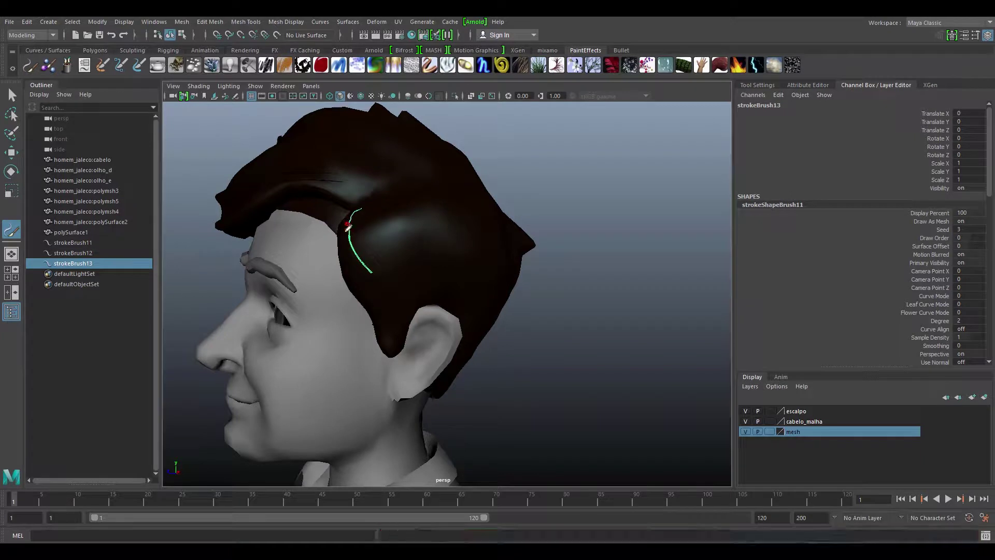
drag(346, 224, 381, 296)
drag(341, 244, 395, 336)
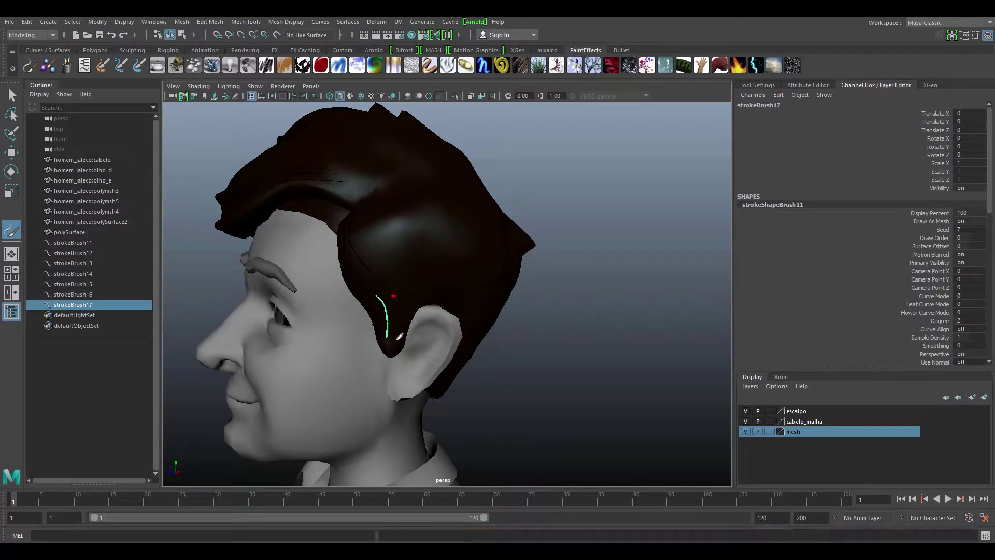
drag(393, 296, 400, 337)
alt+drag(611, 237, 417, 224)
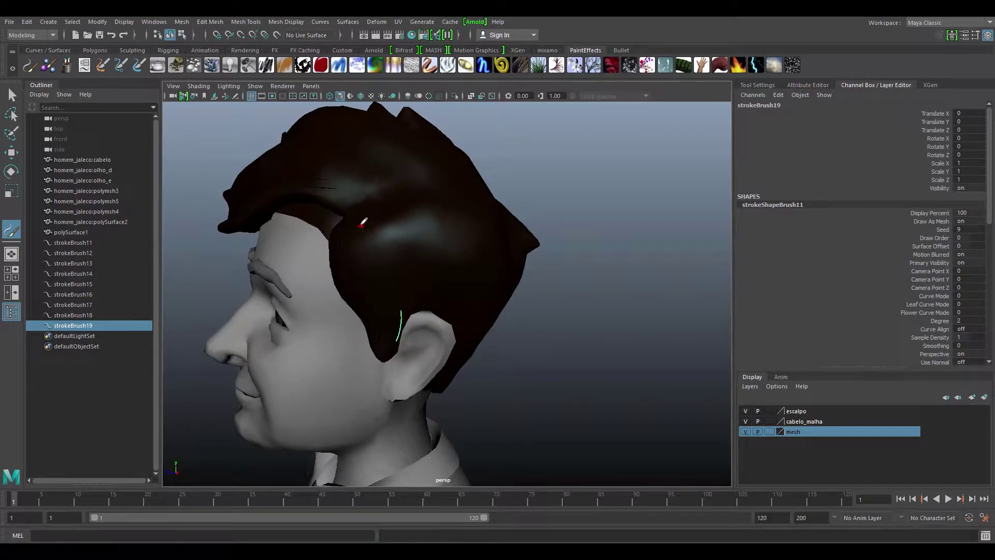
mouse_move(357, 225)
mouse_down()
mouse_move(387, 275)
mouse_move(418, 259)
mouse_up()
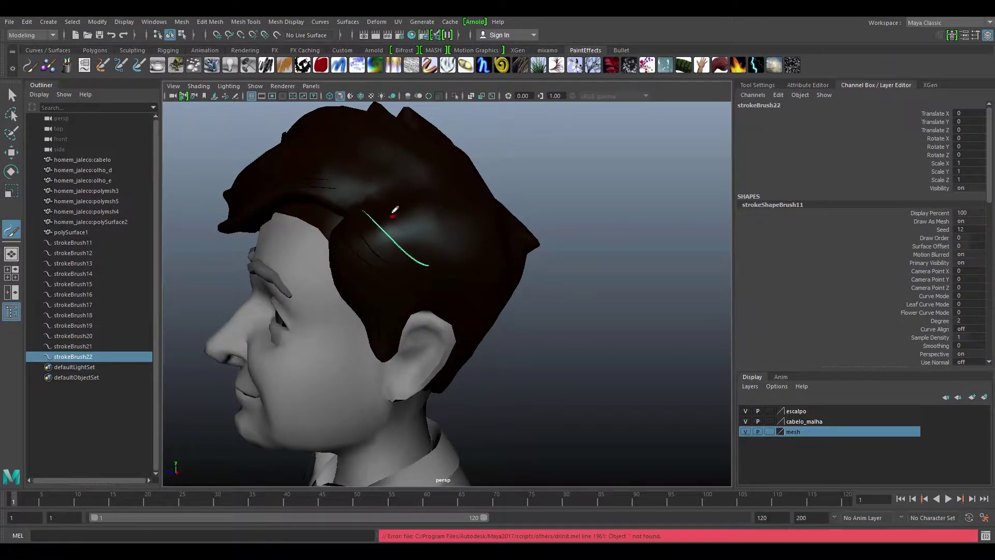
mouse_move(401, 210)
mouse_down()
mouse_move(436, 261)
mouse_move(468, 249)
mouse_up()
drag(429, 199, 483, 240)
Paint strands on the back of the hair and above the ear
mouse_move(610, 222)
alt+mouse_down()
mouse_move(437, 206)
mouse_move(454, 261)
alt+mouse_up()
drag(394, 200, 446, 262)
drag(356, 205, 391, 252)
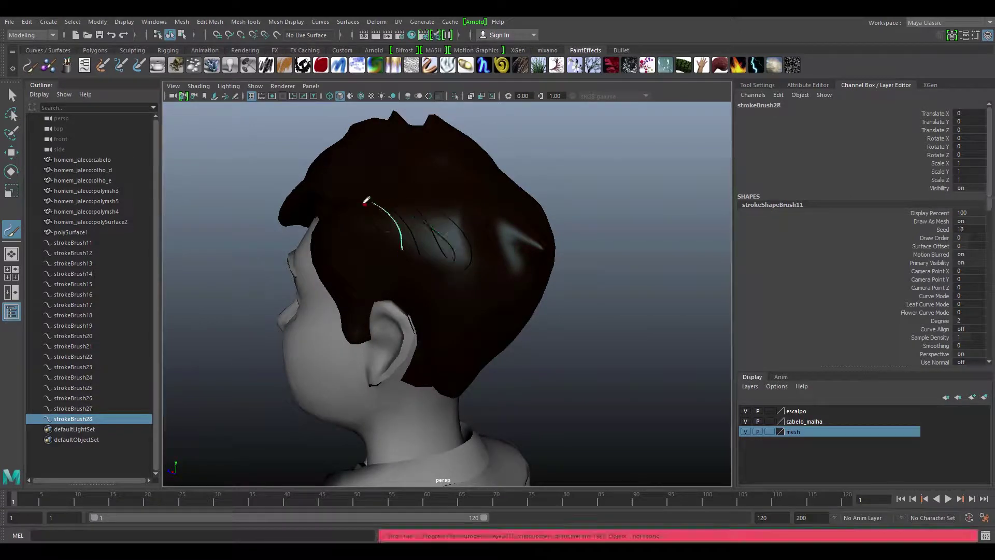
drag(362, 222, 390, 254)
mouse_move(349, 207)
mouse_down()
mouse_move(391, 253)
mouse_move(357, 266)
mouse_up()
alt+drag(357, 267, 704, 217)
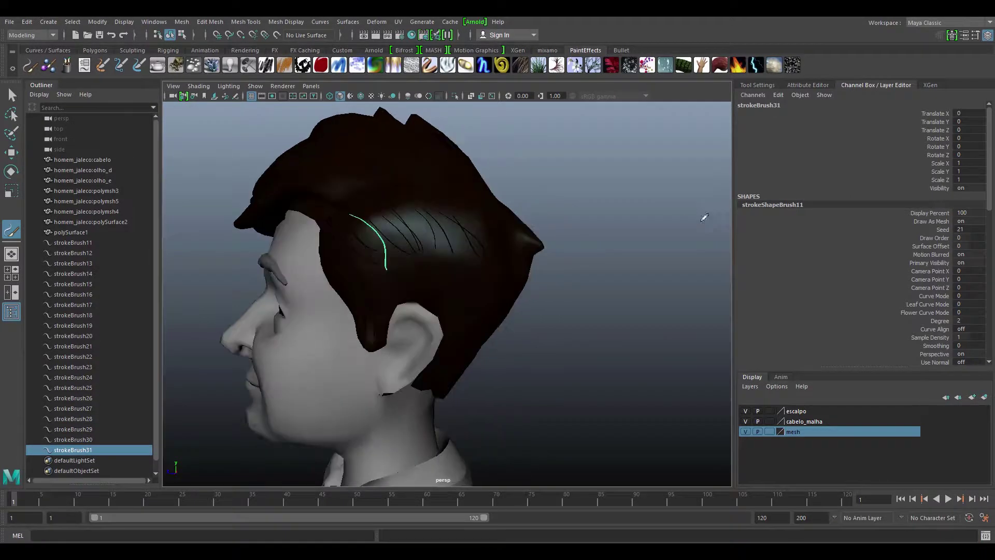
drag(332, 235, 372, 281)
drag(332, 241, 371, 287)
drag(339, 239, 391, 288)
Fill the side hair beside the ear and the back with more strands
mouse_move(370, 234)
mouse_down()
mouse_move(404, 289)
mouse_move(434, 286)
mouse_up()
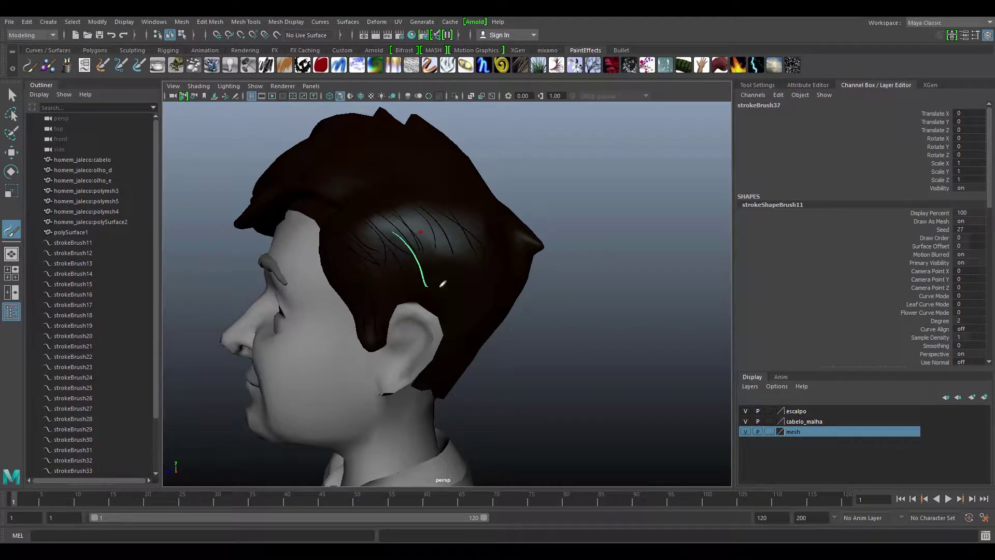
drag(439, 234, 425, 297)
drag(412, 249, 426, 298)
drag(383, 255, 382, 302)
mouse_move(390, 259)
mouse_down()
mouse_move(397, 298)
mouse_move(405, 294)
mouse_up()
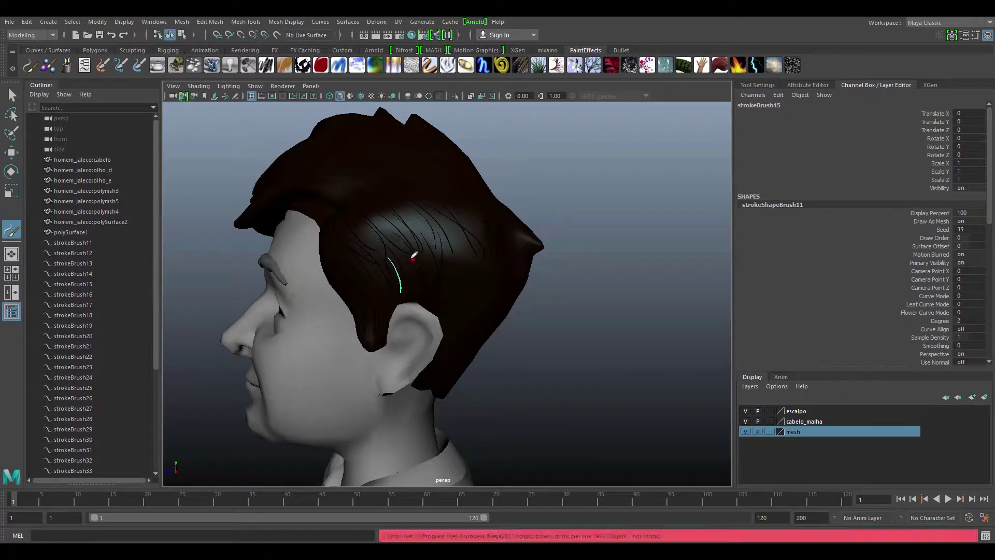
drag(410, 246, 420, 301)
drag(417, 254, 429, 303)
mouse_move(438, 241)
mouse_down()
mouse_move(446, 300)
mouse_move(469, 293)
mouse_up()
alt+drag(469, 294, 521, 256)
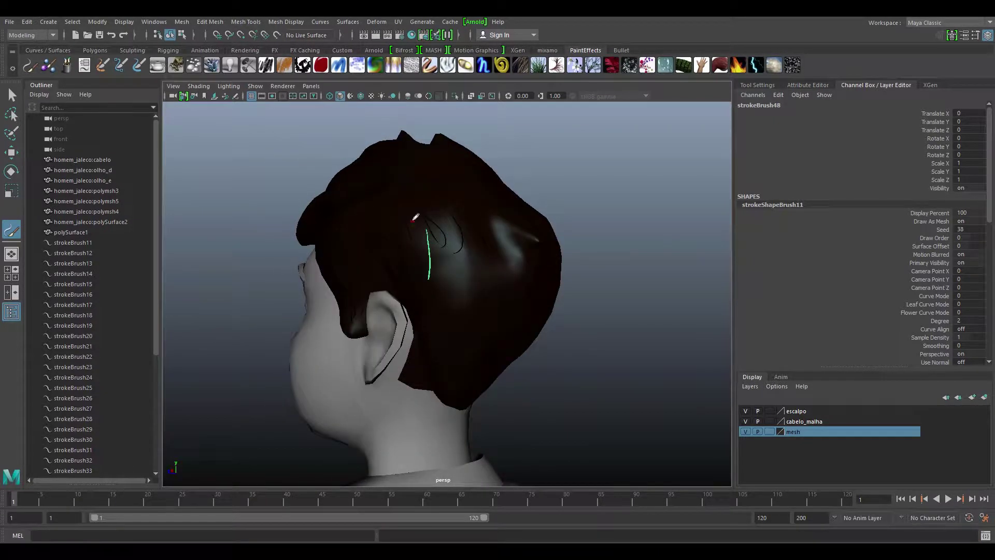
drag(415, 221, 422, 299)
mouse_move(444, 244)
mouse_down()
mouse_move(436, 312)
mouse_move(420, 318)
mouse_move(428, 336)
mouse_up()
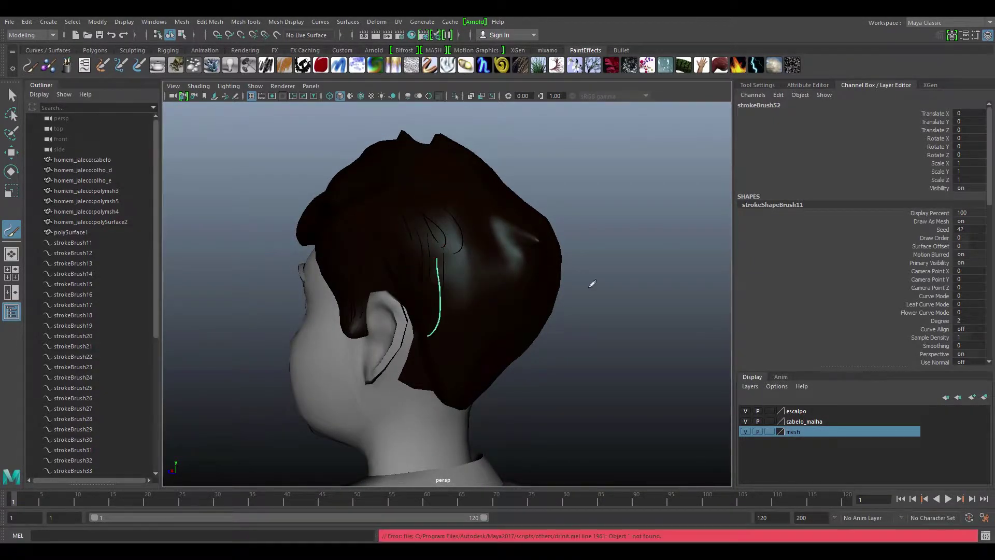
alt+drag(592, 284, 518, 269)
mouse_move(417, 258)
mouse_down()
mouse_move(407, 334)
mouse_move(417, 342)
mouse_move(593, 271)
mouse_move(599, 289)
mouse_move(589, 276)
mouse_move(680, 309)
mouse_move(484, 317)
mouse_move(580, 313)
mouse_move(583, 330)
mouse_move(513, 289)
mouse_up()
Paint strands near the ear and over the back of the hair from a rear view
mouse_move(433, 220)
mouse_down()
mouse_move(440, 262)
mouse_move(463, 277)
mouse_up()
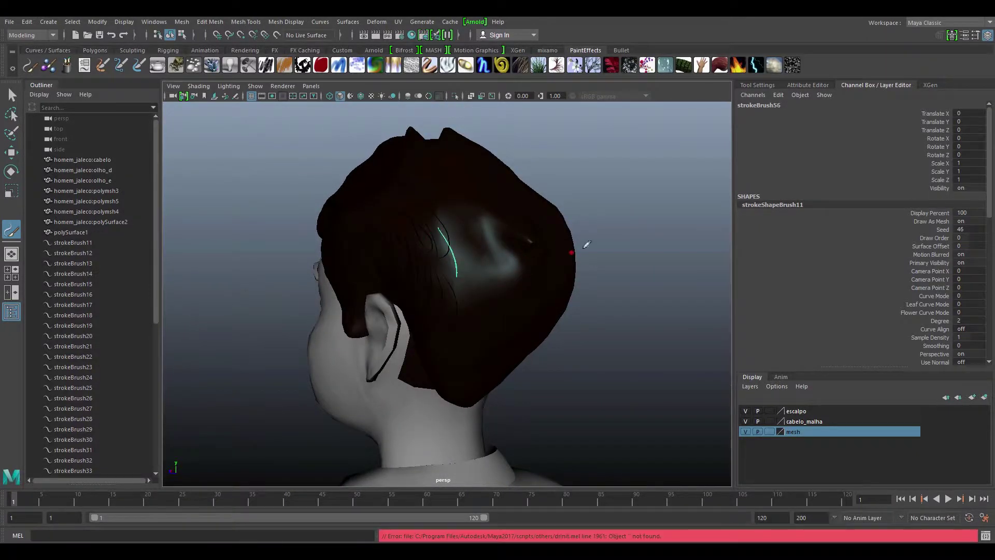
mouse_move(584, 244)
alt+mouse_down()
mouse_move(404, 241)
mouse_move(402, 252)
alt+mouse_up()
mouse_move(417, 210)
mouse_down()
mouse_move(430, 248)
mouse_move(453, 243)
mouse_move(443, 246)
mouse_up()
mouse_move(443, 246)
mouse_down()
mouse_move(425, 196)
mouse_move(445, 243)
mouse_up()
mouse_move(469, 202)
mouse_down()
mouse_move(474, 230)
mouse_move(456, 236)
mouse_up()
mouse_move(480, 198)
mouse_down()
mouse_move(510, 249)
mouse_move(489, 249)
mouse_move(506, 269)
mouse_up()
alt+drag(519, 233, 466, 234)
drag(457, 212, 457, 246)
drag(492, 214, 490, 244)
drag(518, 199, 461, 254)
mouse_move(518, 217)
alt+mouse_down()
mouse_move(756, 182)
mouse_move(493, 233)
alt+mouse_up()
mouse_move(415, 207)
mouse_down()
mouse_move(404, 261)
mouse_move(438, 262)
mouse_up()
Paint a row of vertical strands across the back of the hair
drag(452, 217, 471, 279)
drag(492, 243, 498, 288)
drag(471, 222, 484, 290)
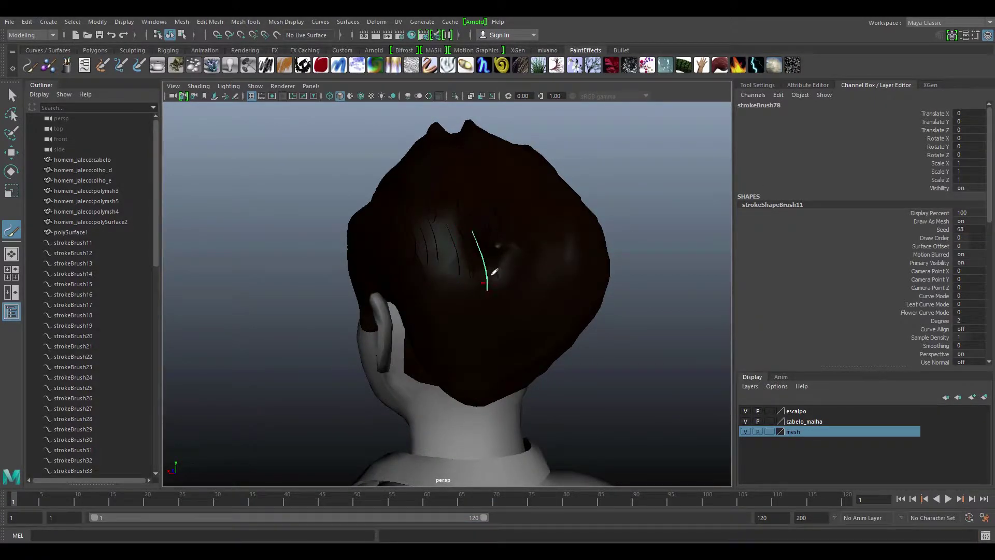
drag(518, 259, 526, 296)
drag(531, 236, 537, 292)
drag(563, 241, 563, 285)
drag(544, 244, 546, 292)
drag(458, 248, 456, 296)
mouse_move(454, 261)
mouse_down()
mouse_move(435, 311)
mouse_move(407, 311)
mouse_up()
mouse_move(446, 274)
mouse_down()
mouse_move(469, 336)
mouse_move(486, 345)
mouse_move(570, 290)
mouse_up()
mouse_move(465, 279)
mouse_down()
mouse_move(483, 288)
mouse_move(513, 281)
mouse_move(490, 314)
mouse_up()
drag(487, 262, 466, 318)
mouse_move(526, 246)
mouse_down()
mouse_move(519, 313)
mouse_move(565, 314)
mouse_up()
drag(579, 249, 584, 310)
drag(618, 258, 617, 306)
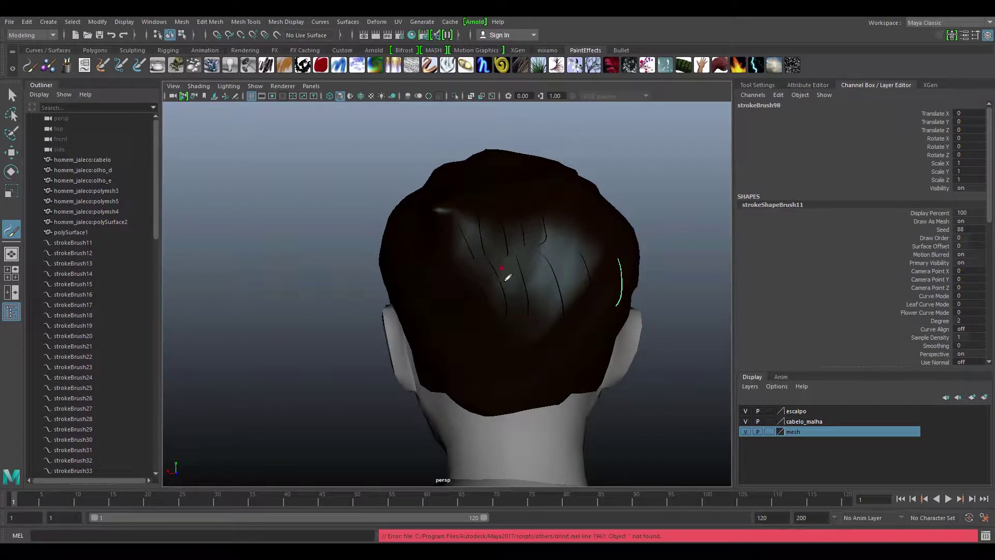
Paint strands down the middle and along the lower back of the hair
drag(531, 263, 535, 331)
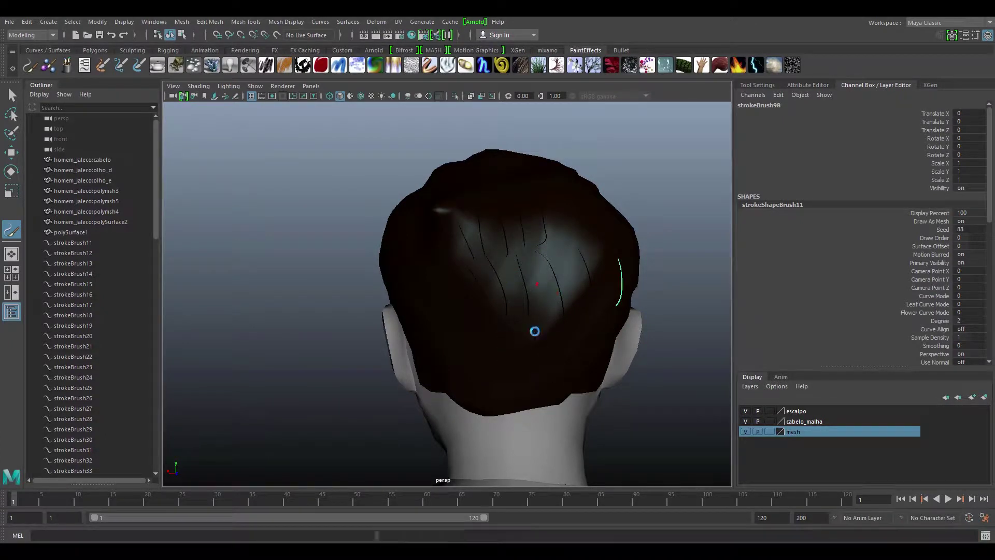
drag(513, 285, 493, 354)
mouse_move(464, 301)
mouse_down()
mouse_move(477, 353)
mouse_move(454, 360)
mouse_up()
drag(431, 306, 446, 357)
drag(416, 321, 433, 353)
drag(456, 306, 469, 357)
drag(489, 306, 500, 362)
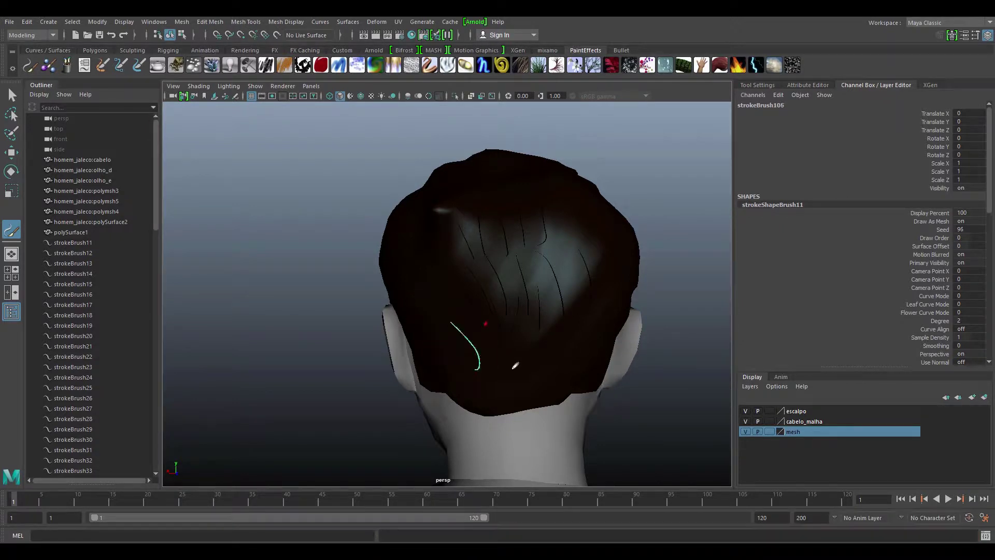
drag(528, 301, 542, 363)
drag(557, 309, 573, 364)
drag(741, 296, 741, 304)
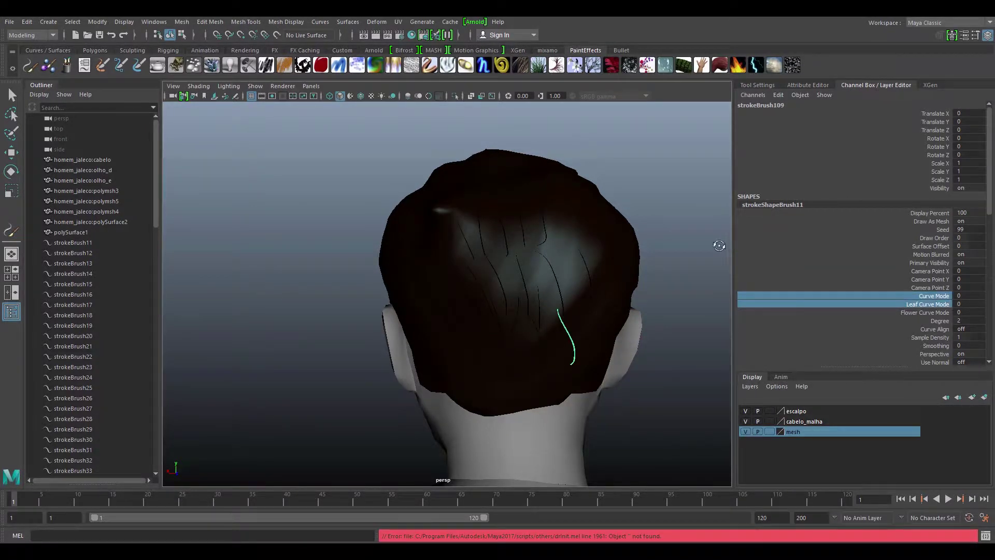
Paint strands on the right side and low on the back of the hair
alt+drag(719, 245, 559, 256)
key(y)
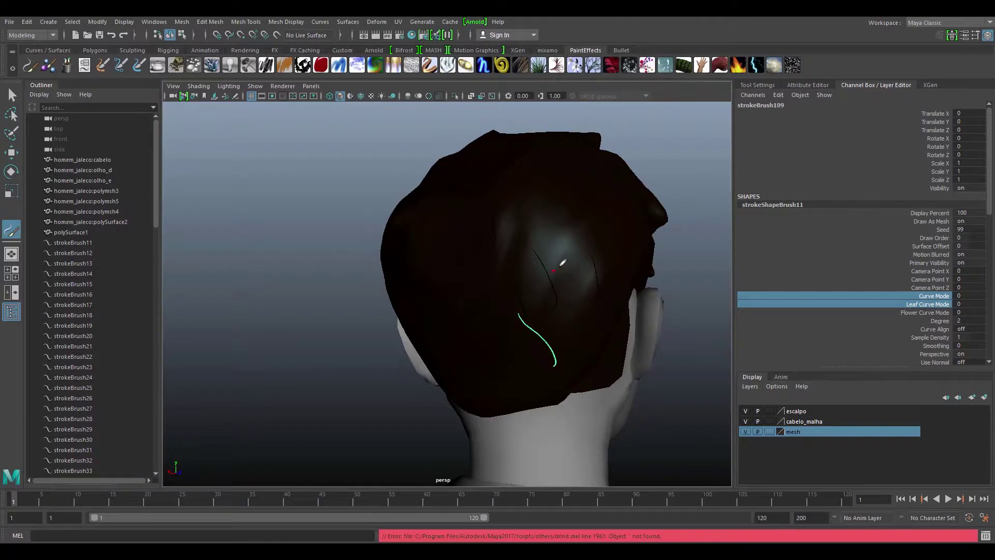
drag(514, 229, 520, 264)
mouse_move(532, 207)
mouse_down()
mouse_move(521, 280)
mouse_move(562, 293)
mouse_up()
drag(580, 229, 585, 311)
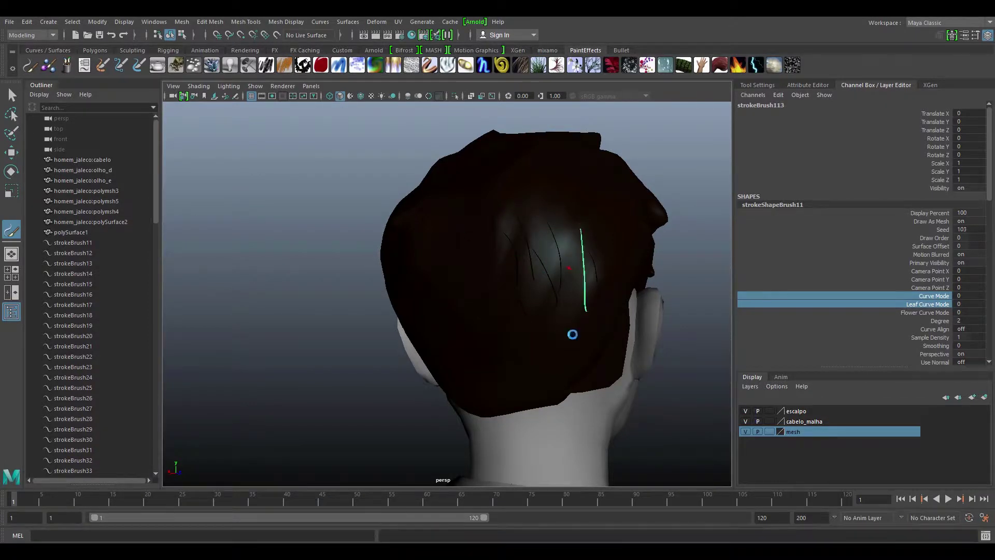
drag(578, 269, 570, 339)
mouse_move(580, 312)
mouse_down()
mouse_move(566, 360)
mouse_move(540, 377)
mouse_up()
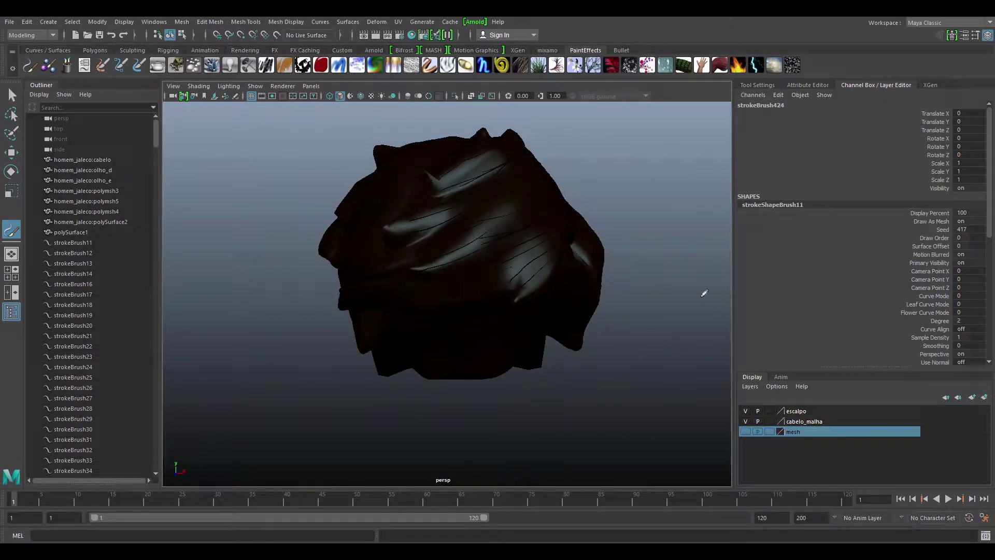
Paint strands over the top of the hair and check stroke coverage
mouse_move(644, 195)
alt+mouse_down()
mouse_move(648, 204)
mouse_move(425, 212)
mouse_move(526, 196)
mouse_move(444, 216)
mouse_move(493, 249)
alt+mouse_up()
drag(421, 243, 435, 250)
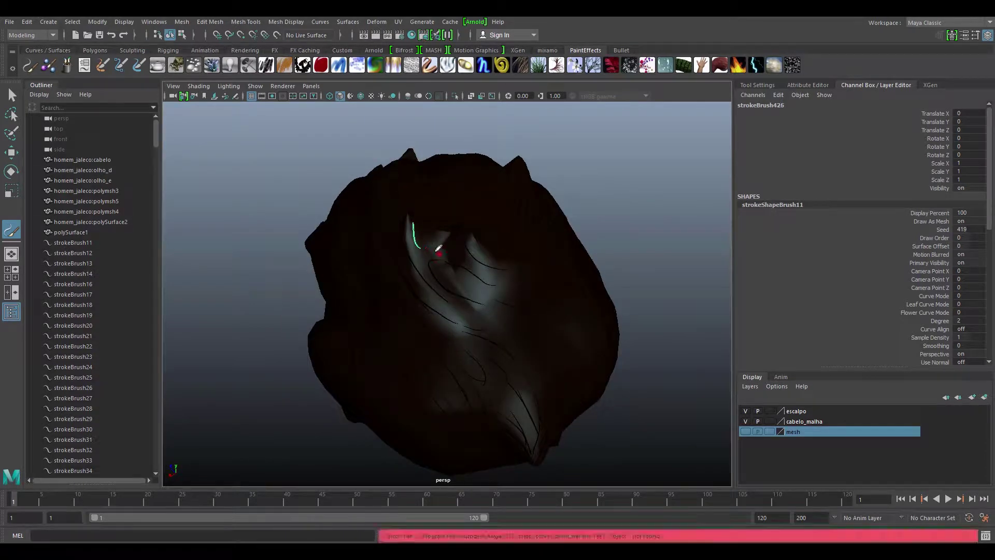
alt+drag(646, 205, 437, 288)
mouse_move(442, 252)
mouse_down()
mouse_move(441, 297)
mouse_move(470, 288)
mouse_move(474, 305)
mouse_move(428, 282)
mouse_up()
mouse_move(668, 239)
alt+mouse_down()
mouse_move(559, 215)
mouse_move(559, 206)
mouse_move(626, 206)
mouse_move(444, 200)
mouse_move(647, 232)
mouse_move(562, 240)
mouse_move(707, 321)
alt+mouse_up()
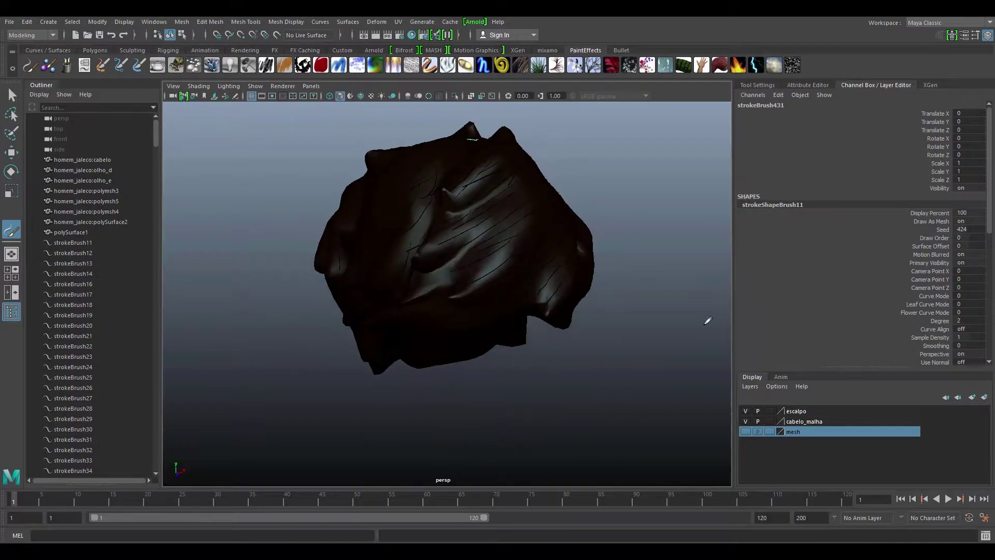
Hide the cabelo_malha mesh and select strokes strokeBrush11 through strokeBrush431
click(744, 421)
mouse_move(622, 379)
alt+mouse_down()
mouse_move(693, 375)
mouse_move(340, 366)
mouse_move(710, 394)
alt+mouse_up()
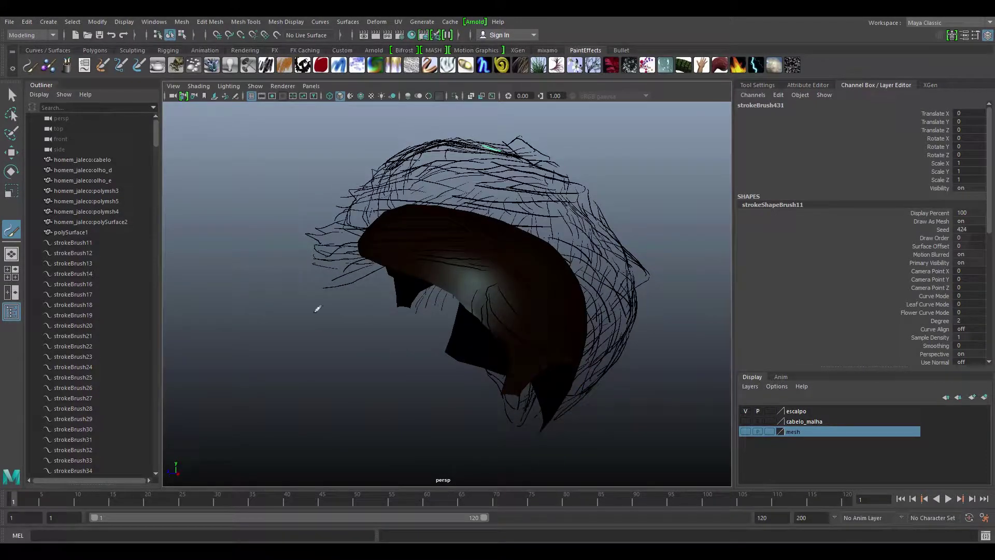
click(73, 242)
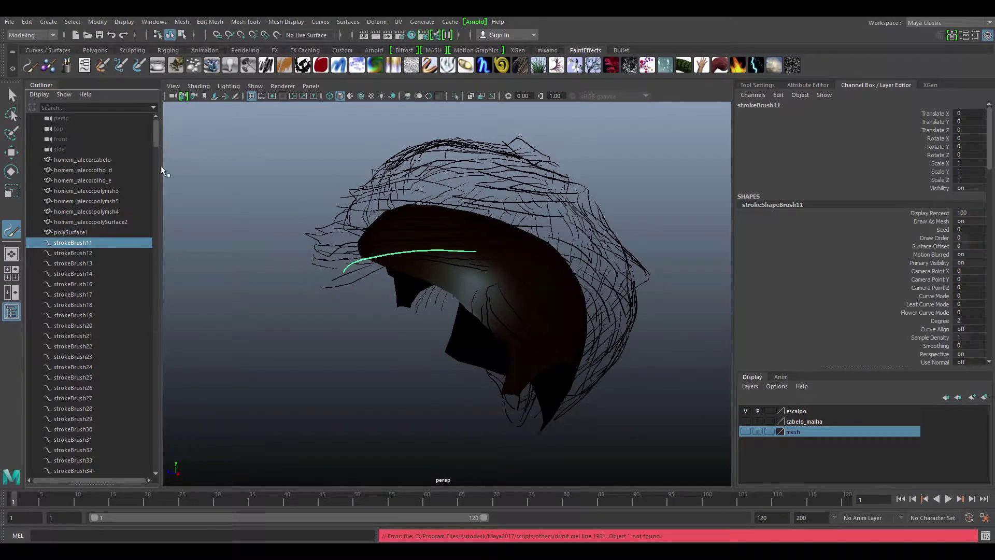
mouse_move(155, 134)
mouse_down()
mouse_move(168, 437)
mouse_move(148, 477)
mouse_up()
shift+click(61, 450)
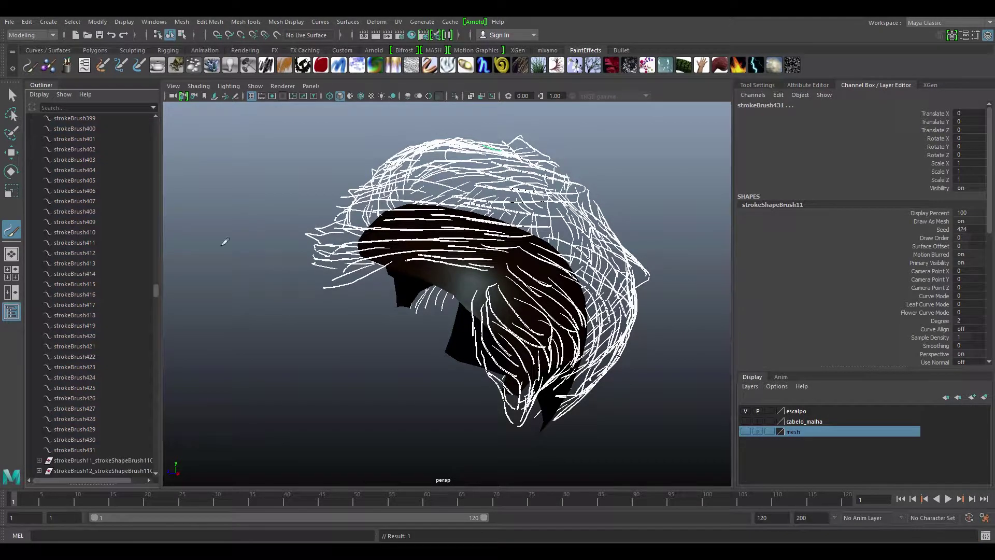
Reselect the full stroke range from strokeBrush431 to strokeBrush11
click(157, 295)
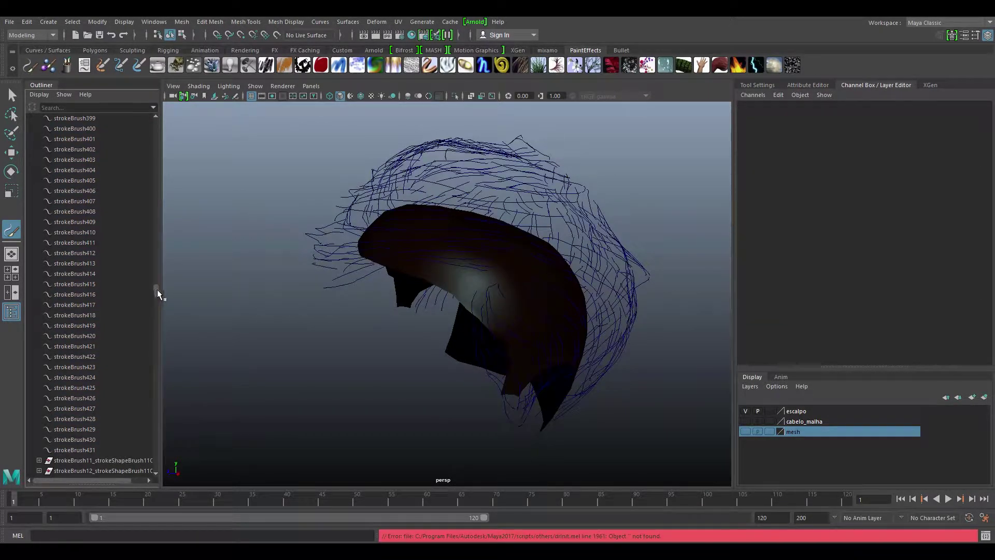
mouse_move(157, 289)
mouse_down()
mouse_move(165, 457)
mouse_move(164, 286)
mouse_move(150, 300)
mouse_move(187, 132)
mouse_move(179, 151)
mouse_up()
click(79, 213)
shift+click(77, 244)
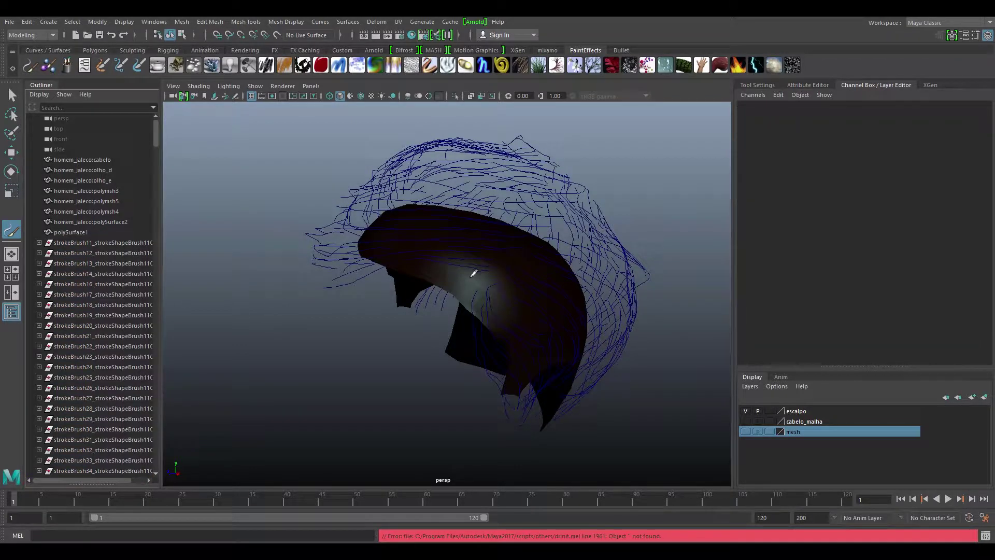
Add the scalp mesh polySurface1 to the escalpo layer and hide it
click(11, 94)
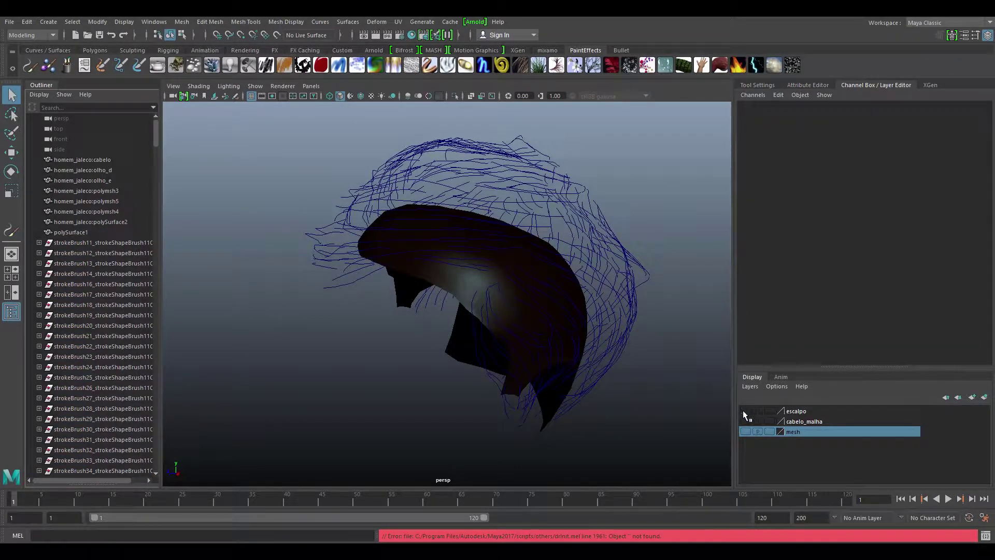
click(569, 336)
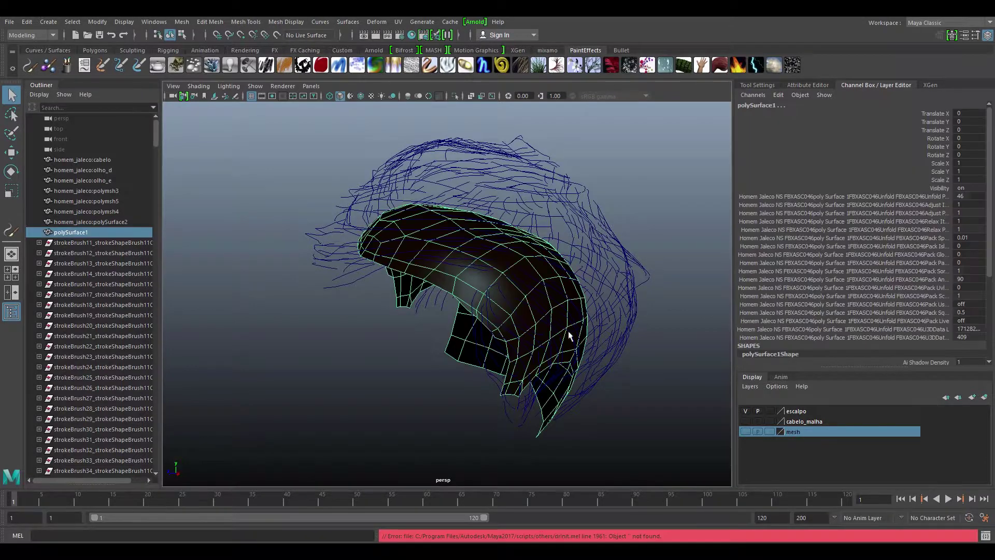
right_click(796, 412)
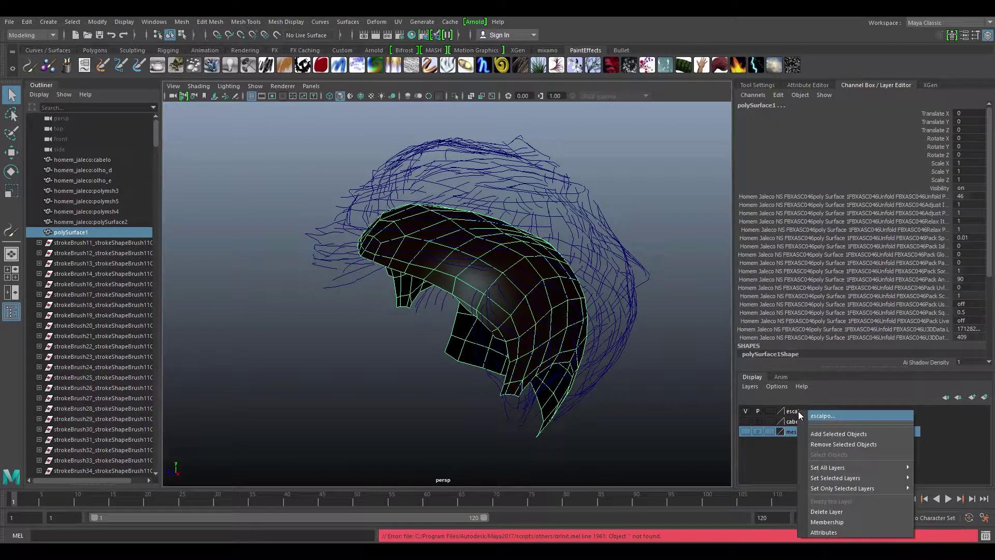
click(824, 432)
click(745, 411)
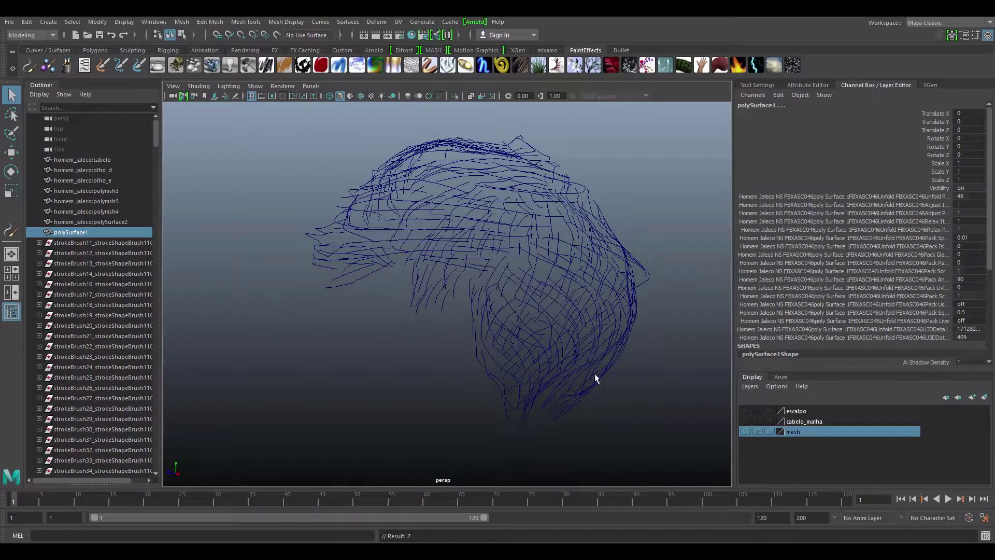
Marquee-select the hair curves, add strokeBrush154, and group them into group1 with Ctrl+G
mouse_move(595, 379)
alt+mouse_down()
mouse_move(413, 403)
mouse_move(376, 389)
alt+mouse_up()
drag(254, 151, 624, 378)
alt+drag(555, 395, 474, 392)
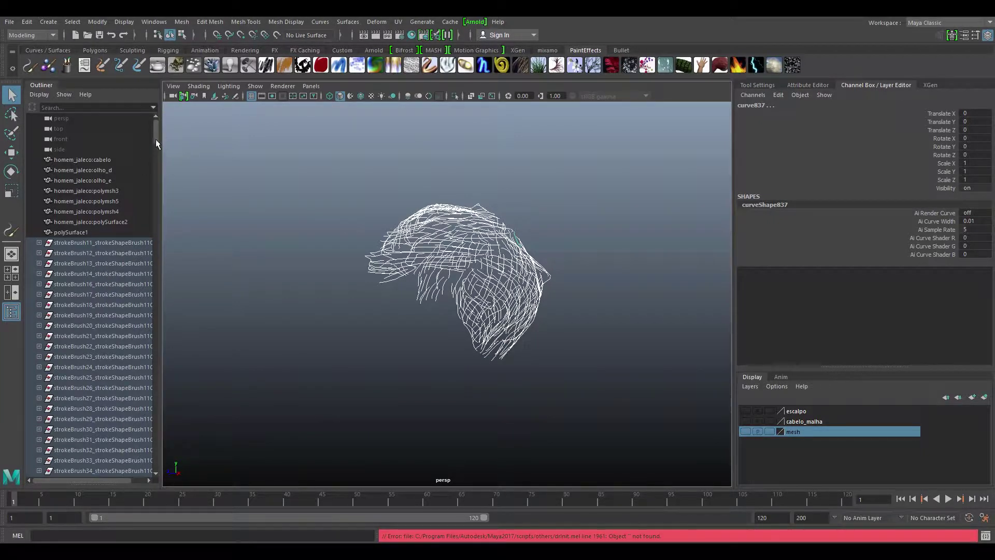
drag(156, 134, 161, 251)
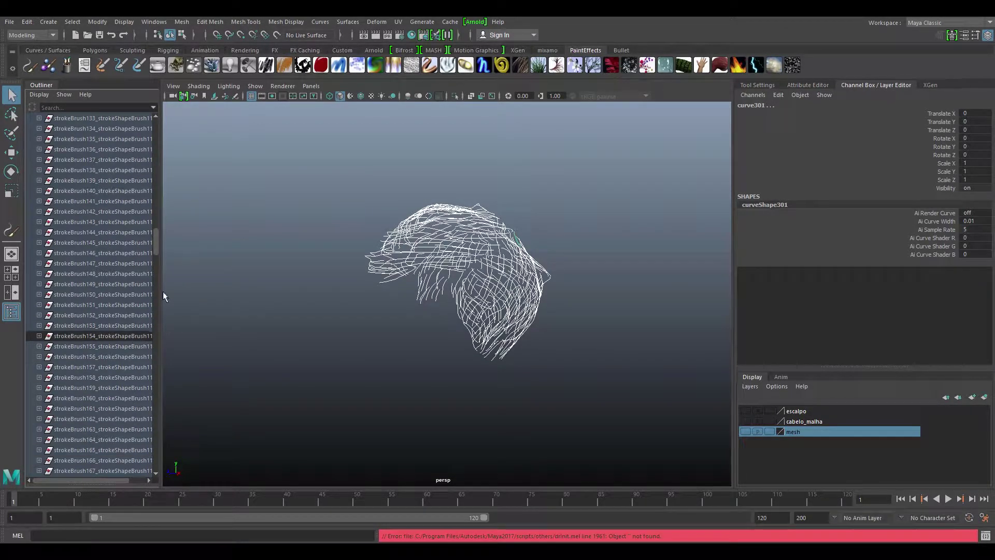
mouse_move(153, 246)
mouse_down()
mouse_move(167, 473)
mouse_move(164, 362)
mouse_up()
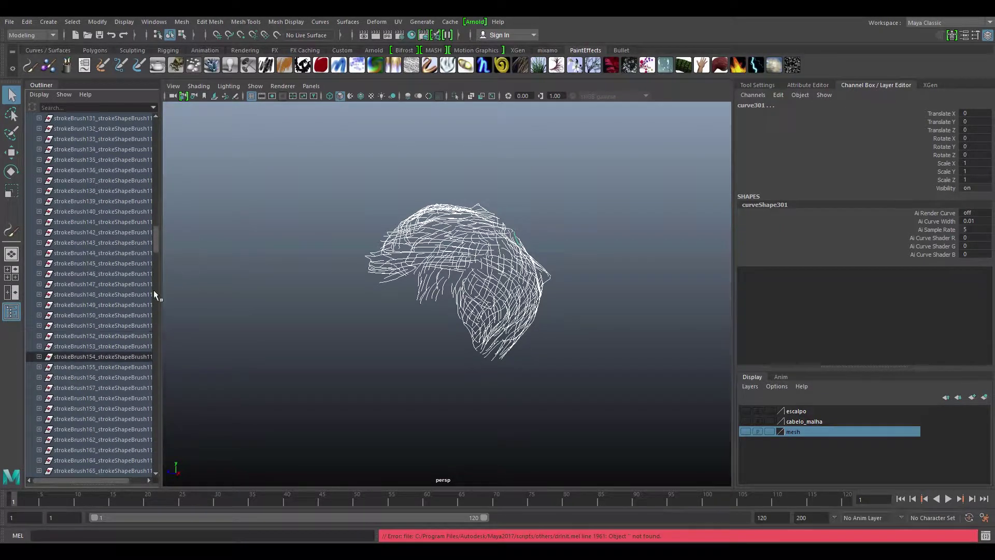
click(112, 357)
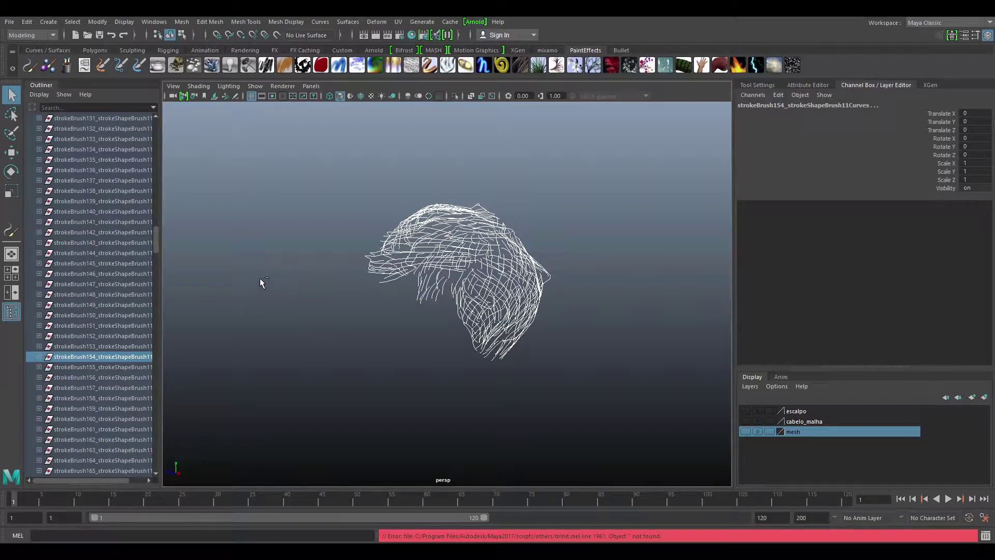
key(ctrl+g)
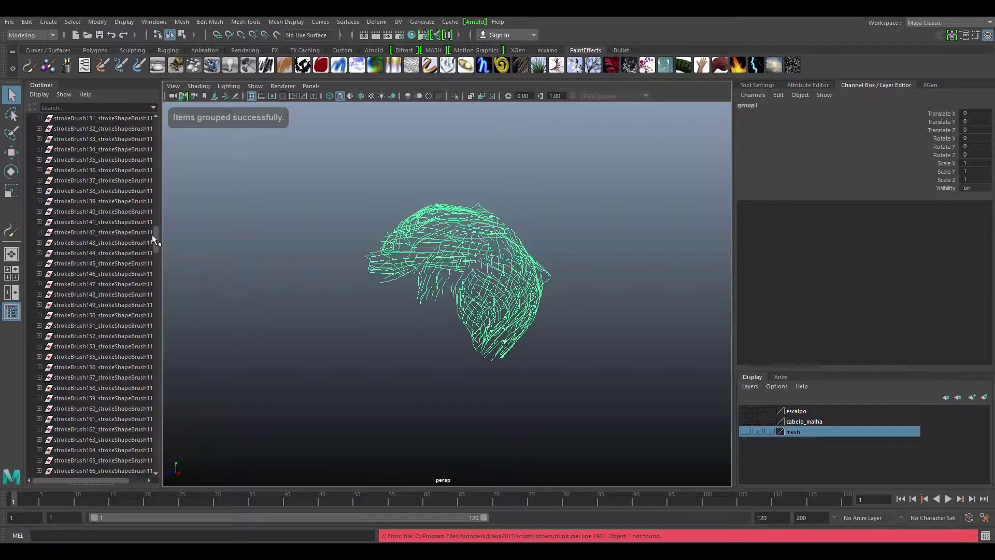
Delete strokeBrush11 through strokeBrush431 from the Outliner, keeping the group1 hair curves
drag(154, 239, 153, 460)
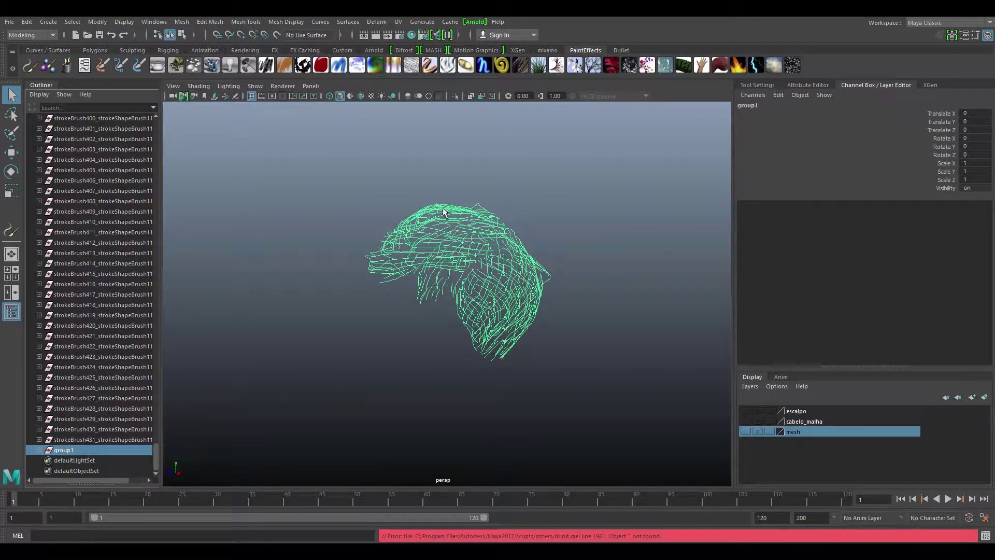
click(37, 450)
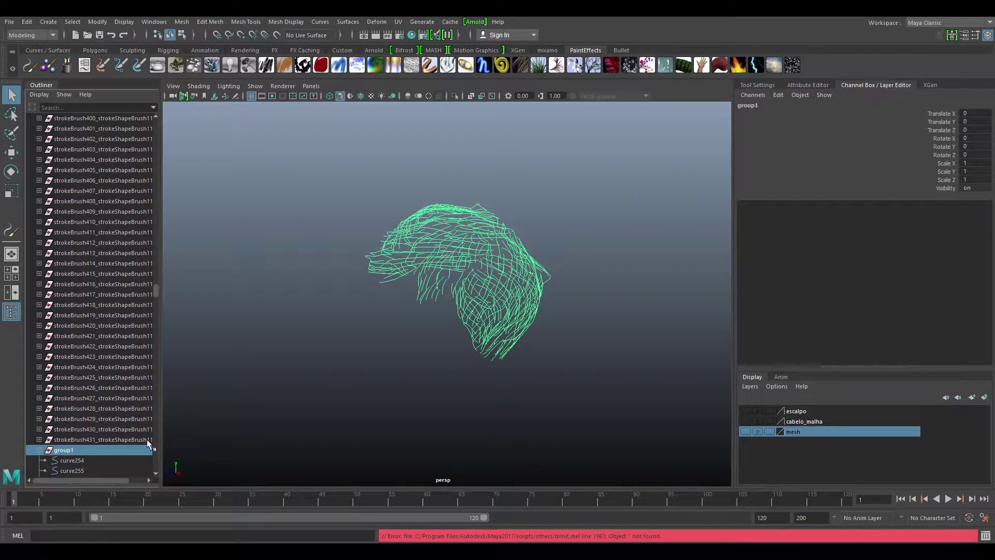
drag(156, 293, 158, 469)
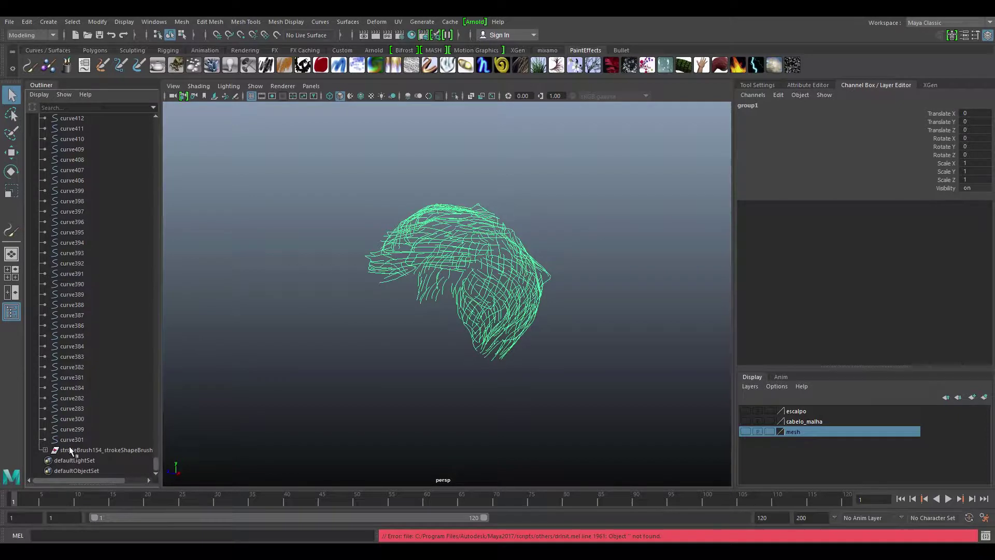
drag(70, 441, 71, 377)
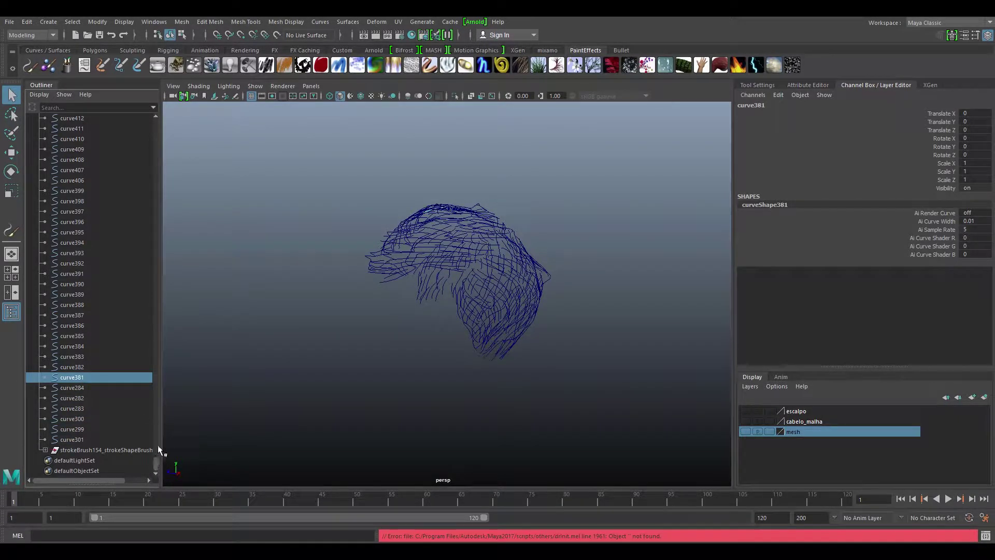
click(157, 293)
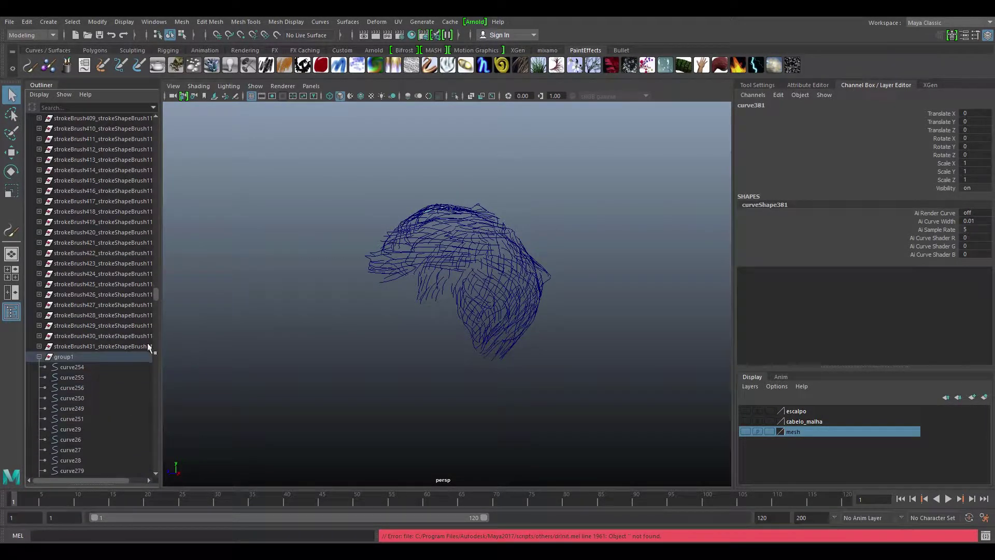
click(148, 346)
mouse_move(157, 294)
mouse_down()
mouse_move(166, 137)
mouse_move(158, 117)
mouse_up()
shift+click(118, 234)
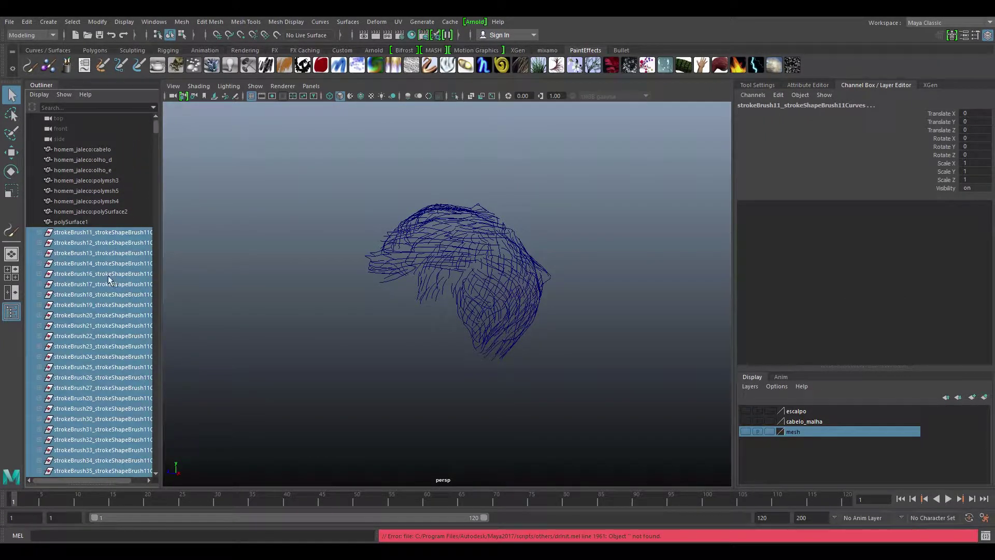
key(Delete)
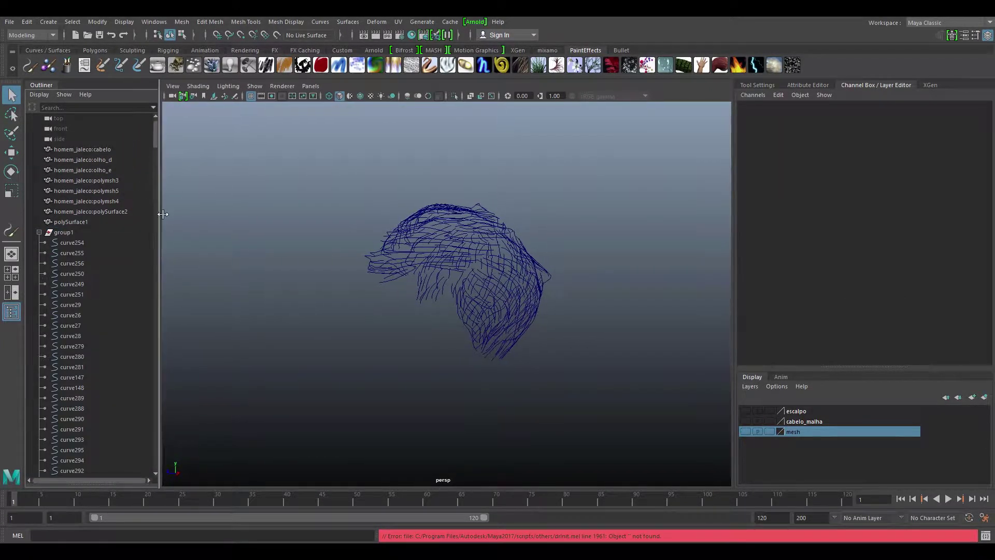
Turn on the escalpo layer's visibility so the dark scalp mesh shows beneath the curves
drag(162, 214, 166, 214)
drag(337, 156, 570, 384)
mouse_move(313, 271)
alt+mouse_down()
mouse_move(480, 268)
mouse_move(556, 208)
mouse_move(661, 238)
mouse_move(252, 262)
alt+mouse_up()
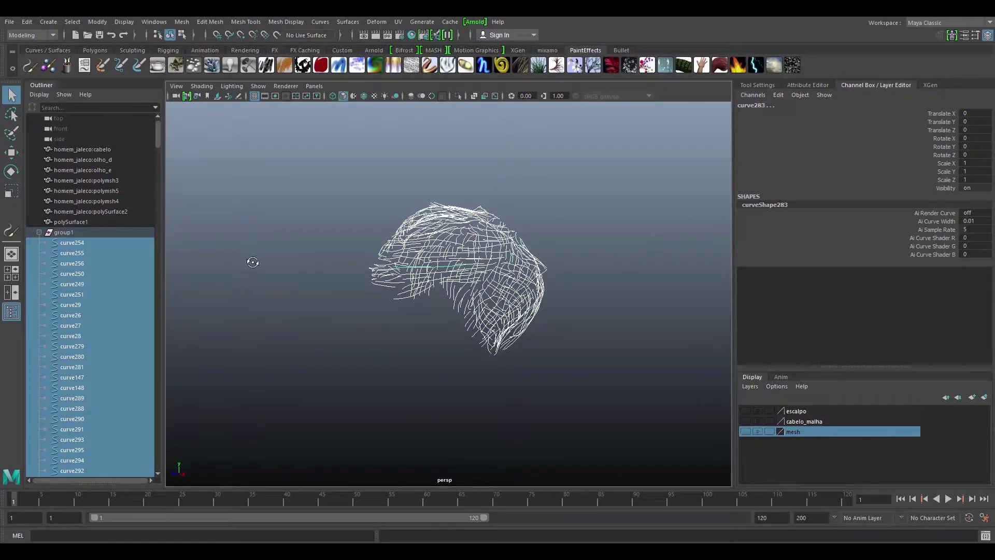
drag(275, 171, 637, 418)
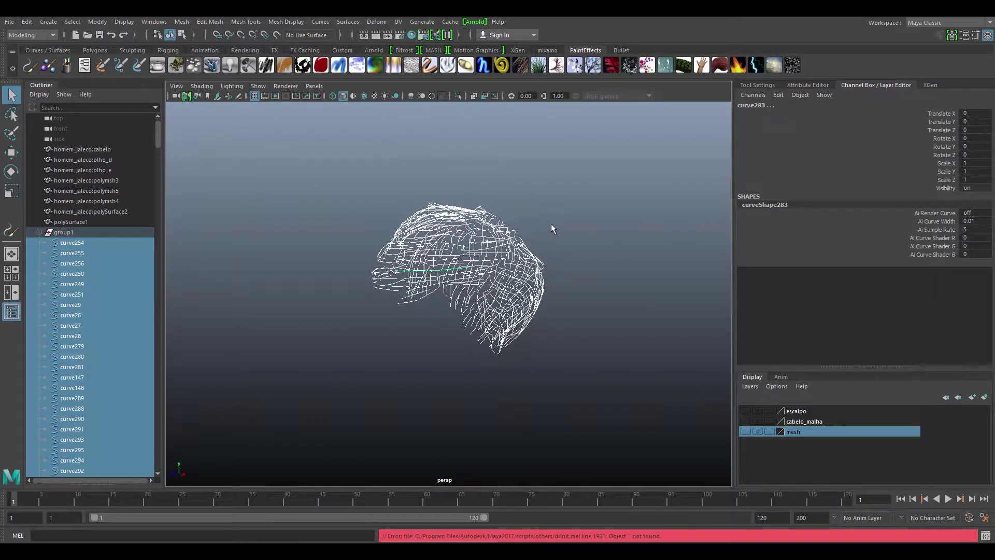
click(745, 412)
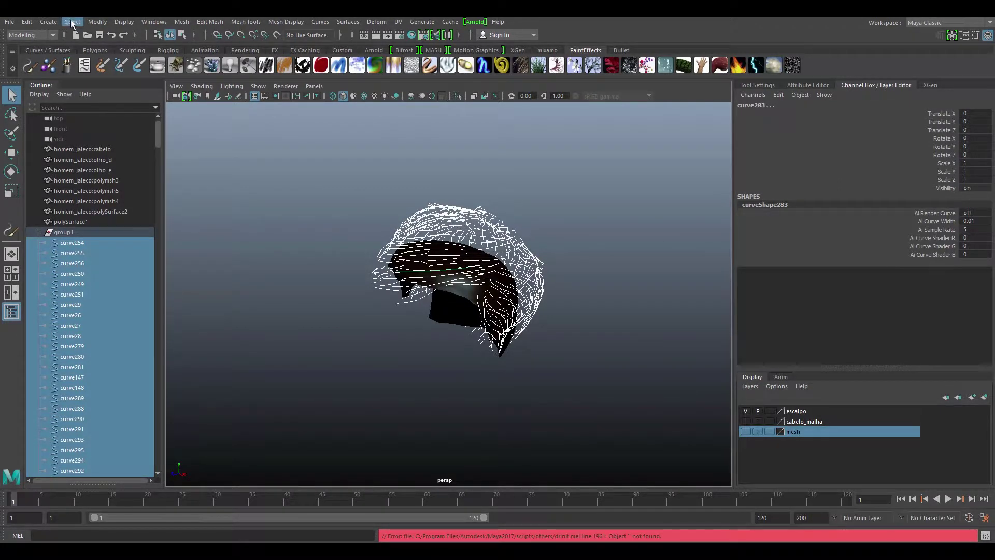
Make the scalp mesh polySurface1 the live surface
click(72, 23)
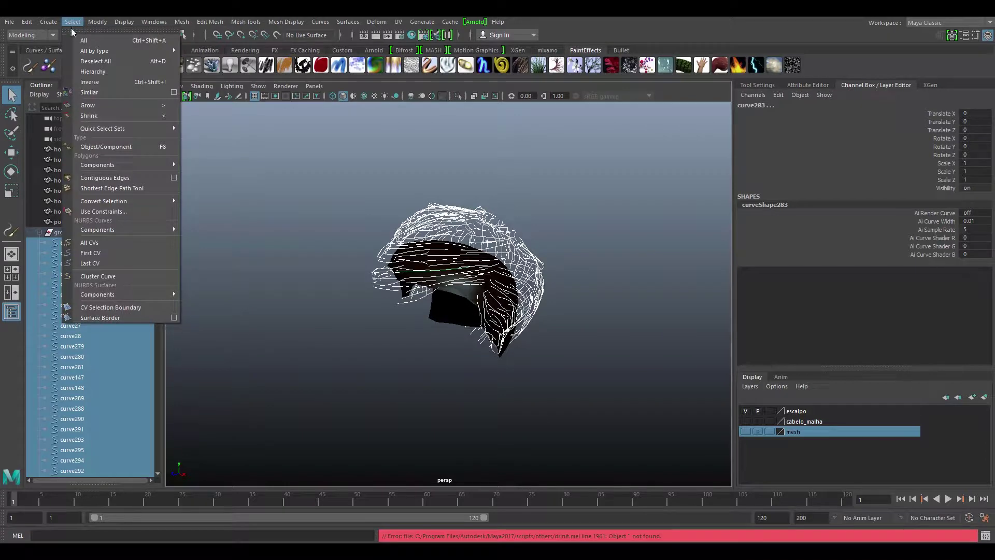
click(87, 253)
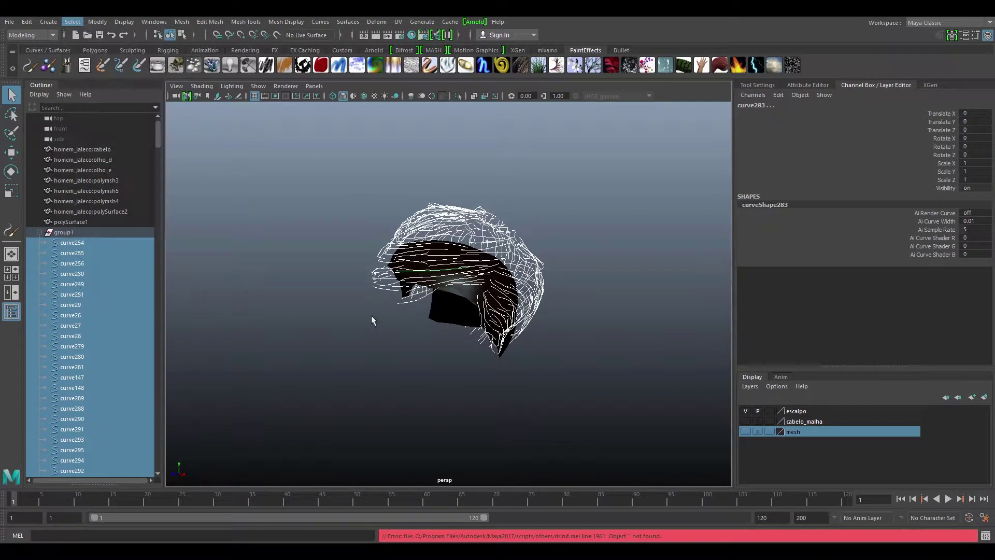
click(460, 300)
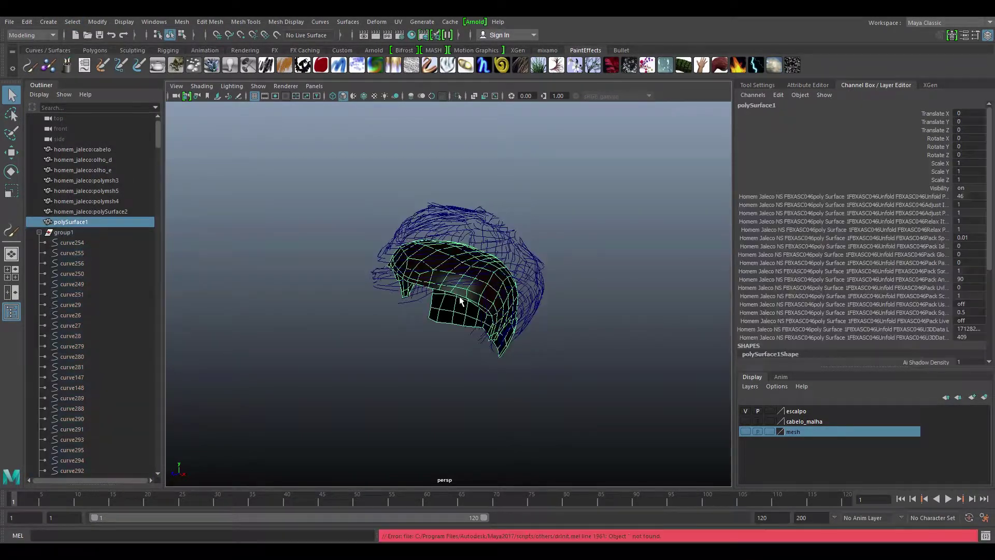
click(278, 34)
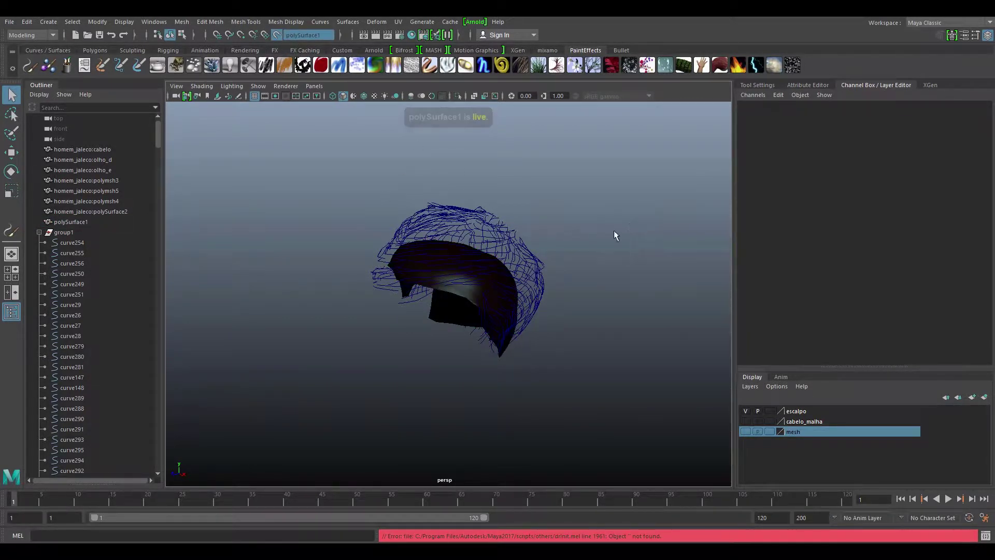
Select the first CV of every group1 hair curve
drag(355, 215, 389, 255)
click(73, 22)
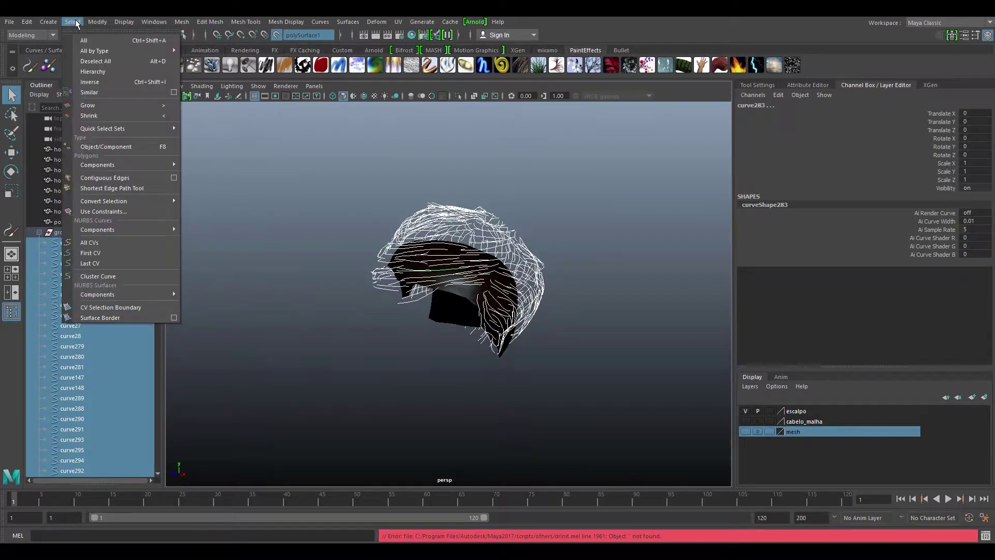
click(72, 21)
click(91, 253)
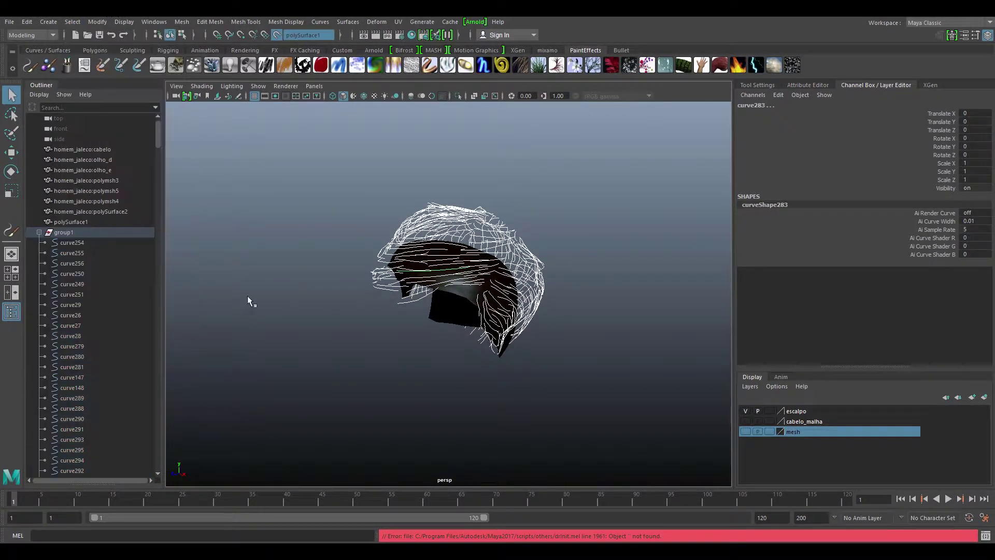
alt+drag(444, 333, 392, 332)
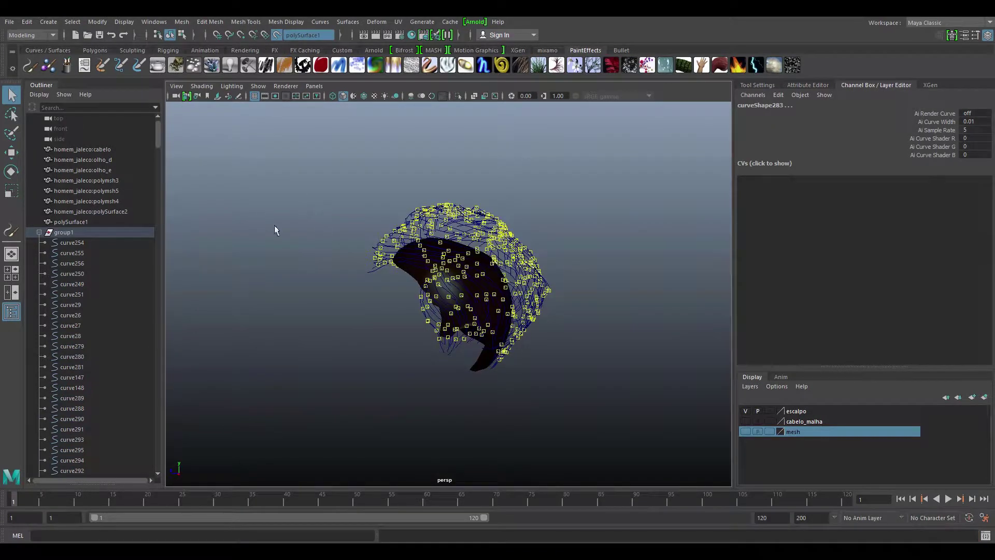
Scale the root CVs inward so they sit on the live scalp
key(w)
key(e)
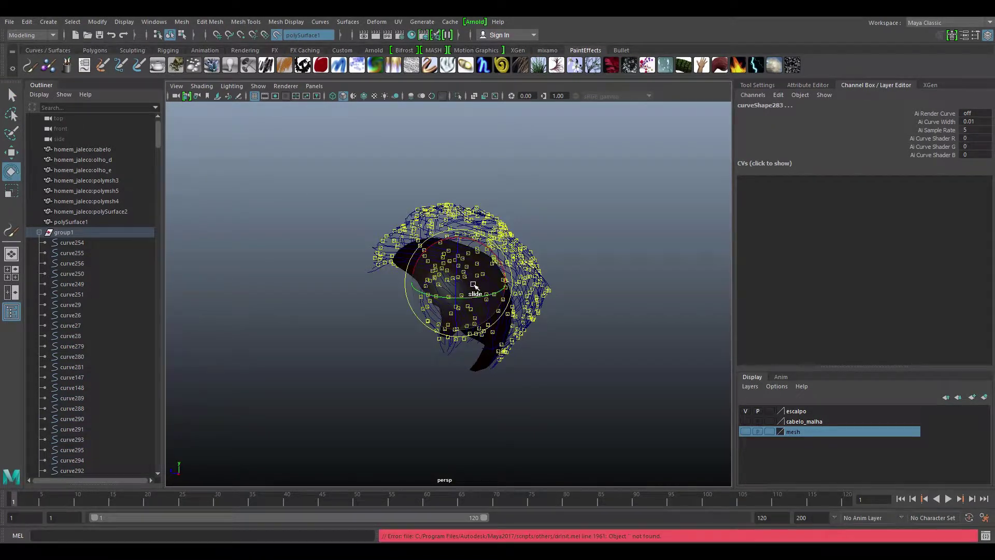
key(r)
mouse_move(458, 283)
mouse_down()
mouse_move(711, 251)
mouse_move(662, 238)
mouse_move(677, 217)
mouse_move(680, 254)
mouse_move(645, 273)
mouse_move(677, 287)
mouse_move(533, 302)
mouse_move(394, 227)
mouse_up()
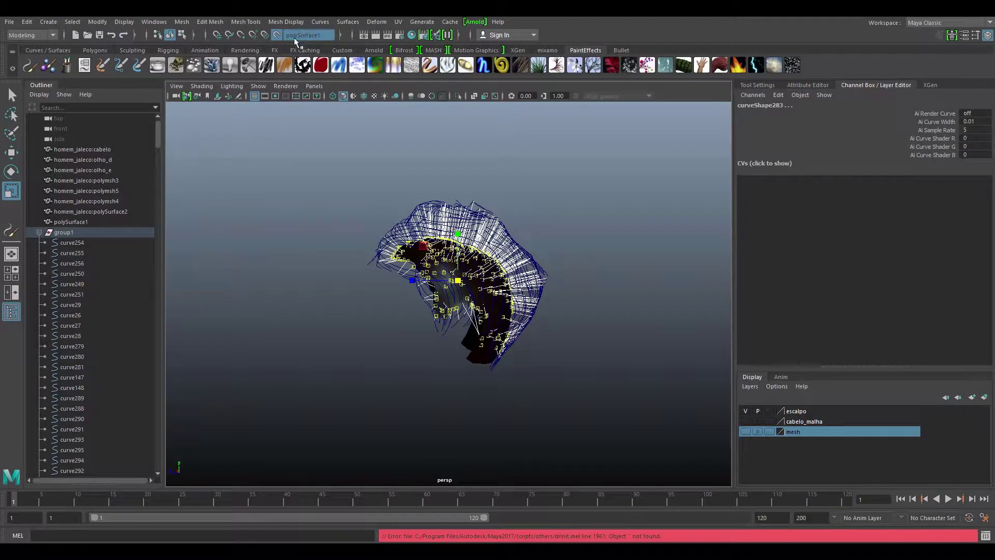
Turn off Make Live on the scalp and reselect only the hair curves
click(274, 39)
drag(314, 166, 575, 377)
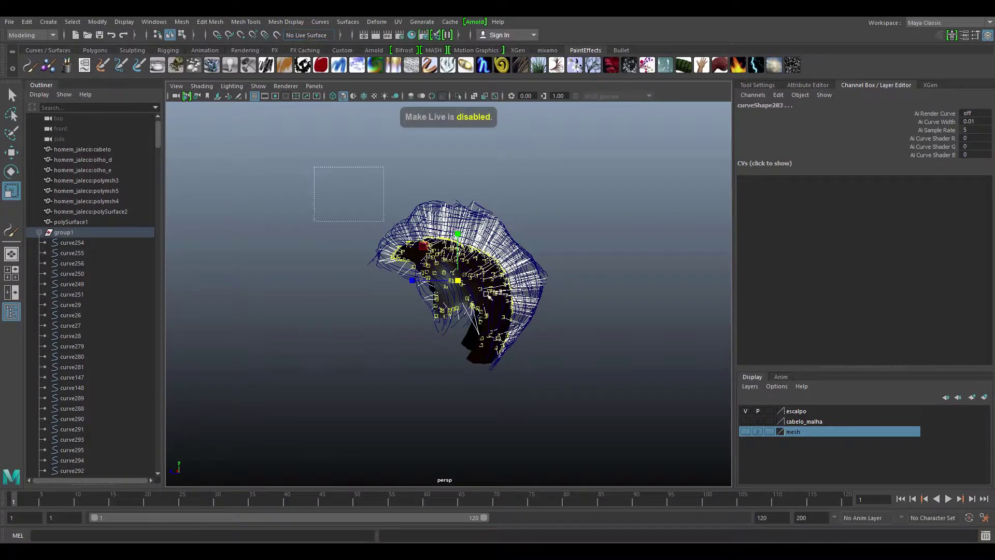
ctrl+click(481, 364)
mouse_move(532, 356)
alt+mouse_down()
mouse_move(684, 389)
mouse_move(557, 373)
mouse_move(612, 248)
alt+mouse_up()
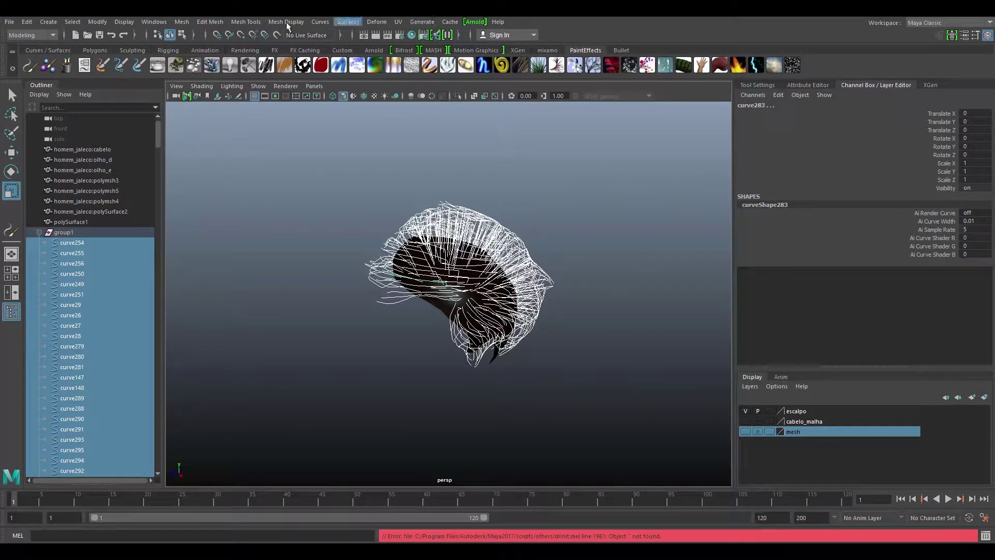
click(51, 34)
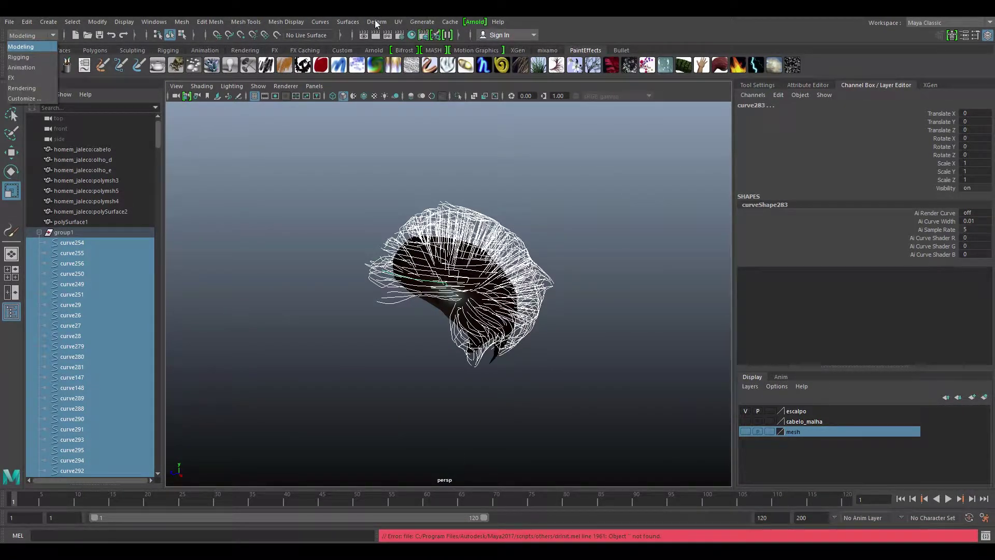
click(342, 23)
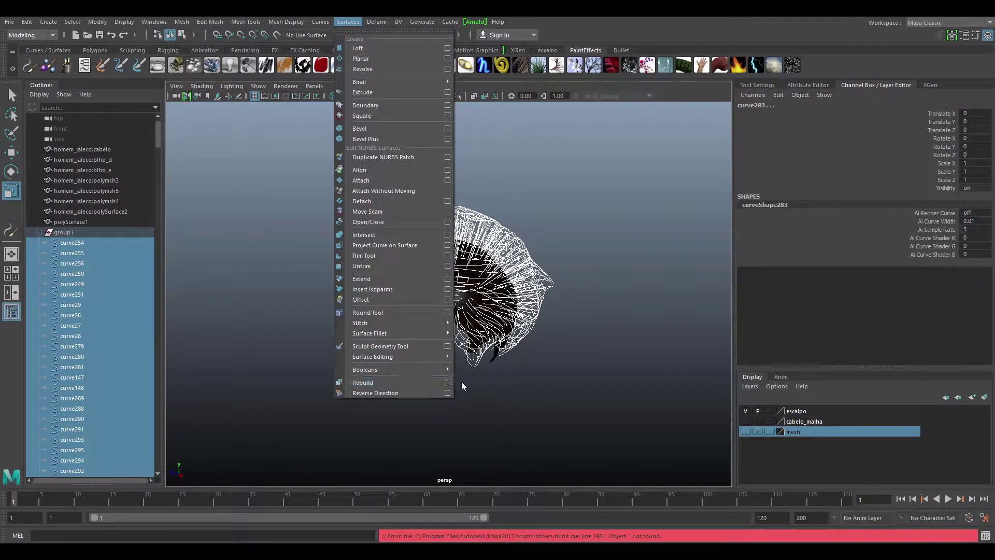
click(448, 382)
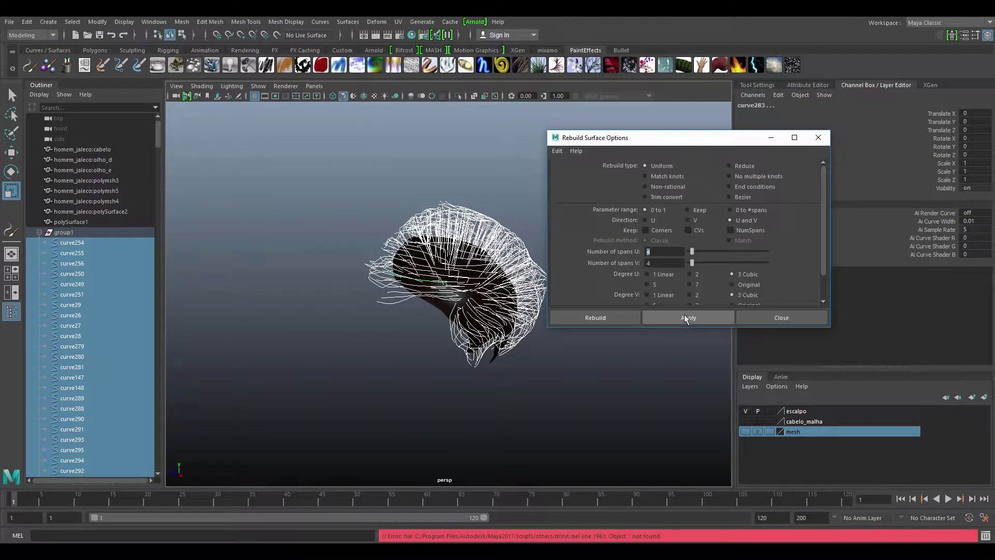
text(15)
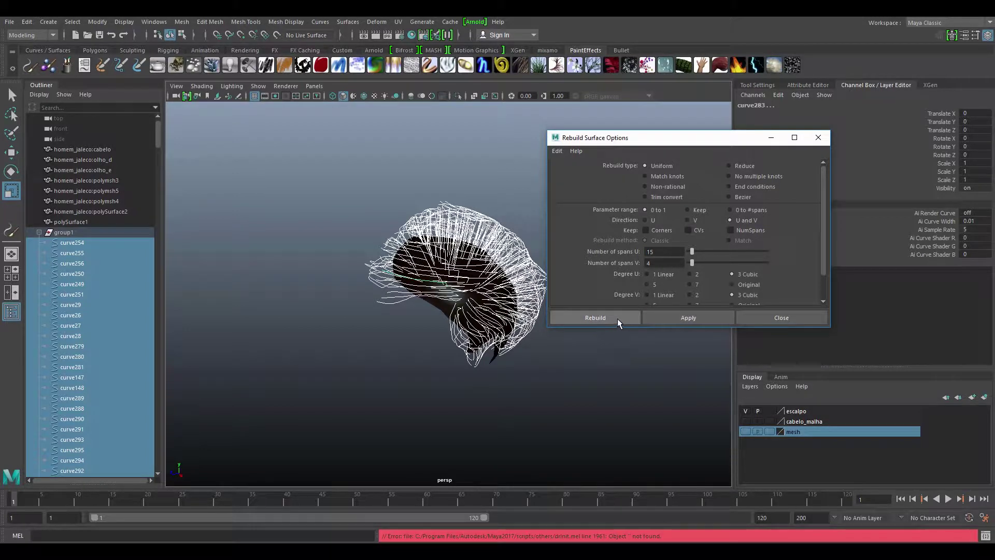
click(617, 318)
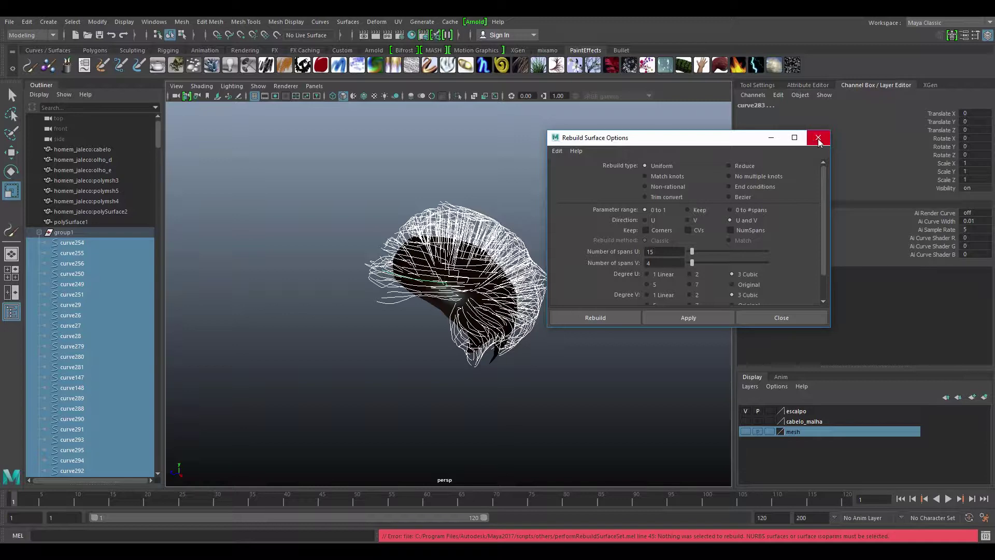
click(821, 141)
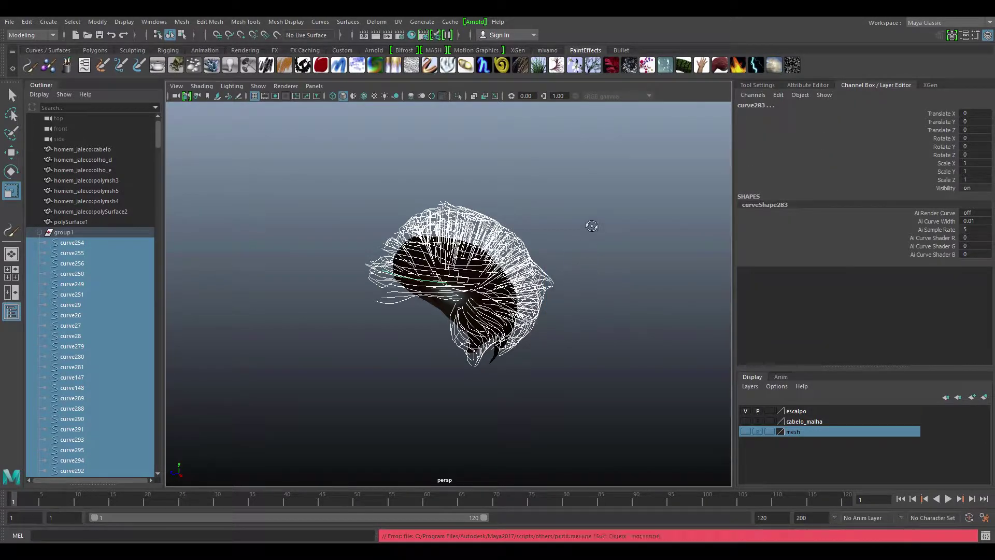
alt+drag(588, 222, 610, 215)
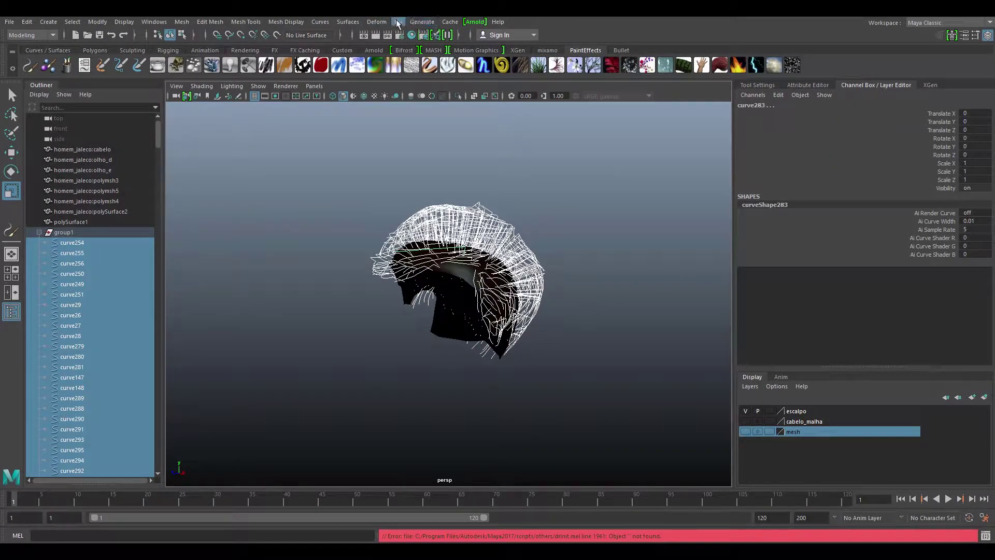
Rebuild the group1 hair curves with 15 spans and degree 3 cubic
click(339, 22)
mouse_move(319, 21)
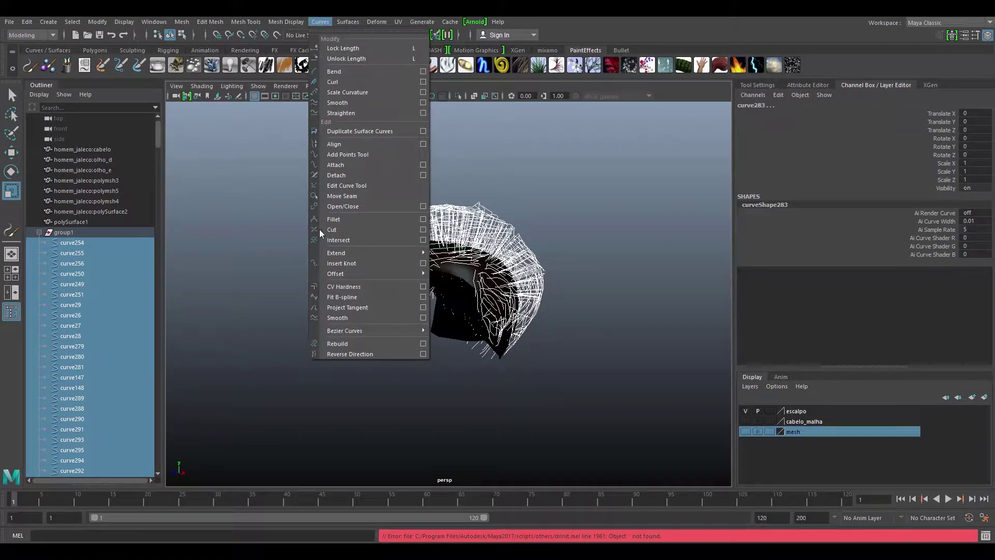
click(423, 343)
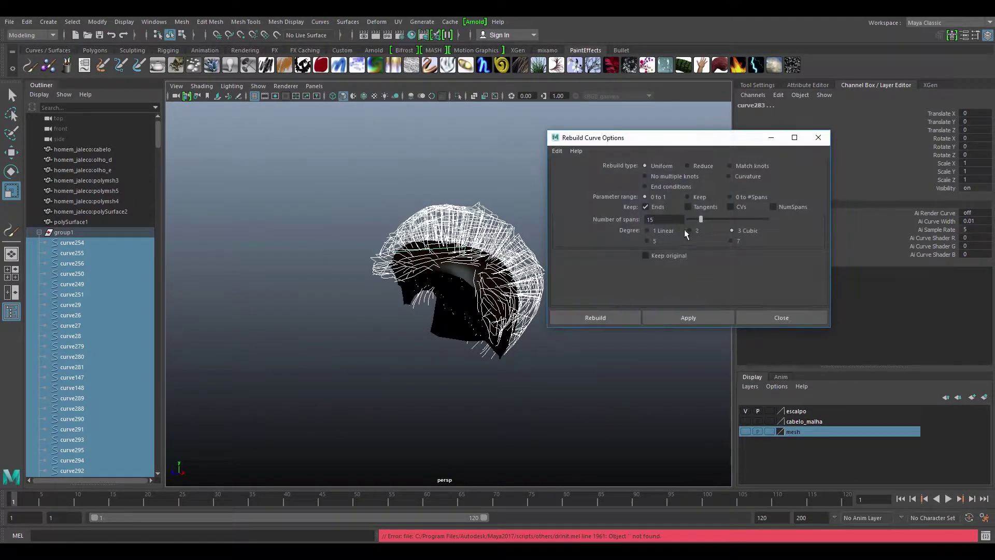
click(615, 319)
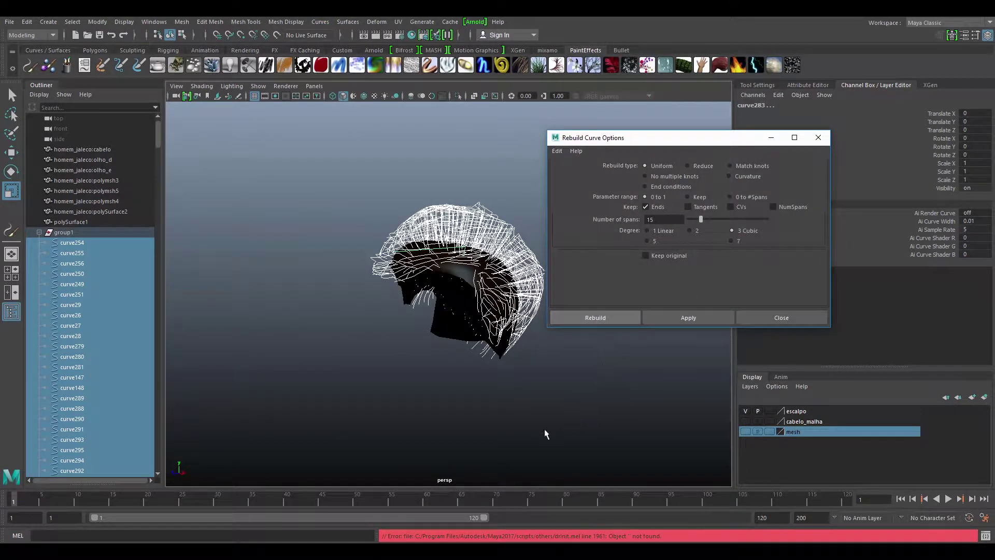
mouse_move(585, 310)
alt+mouse_down()
mouse_move(325, 339)
mouse_move(682, 349)
mouse_move(629, 357)
mouse_move(653, 362)
mouse_move(630, 367)
alt+mouse_up()
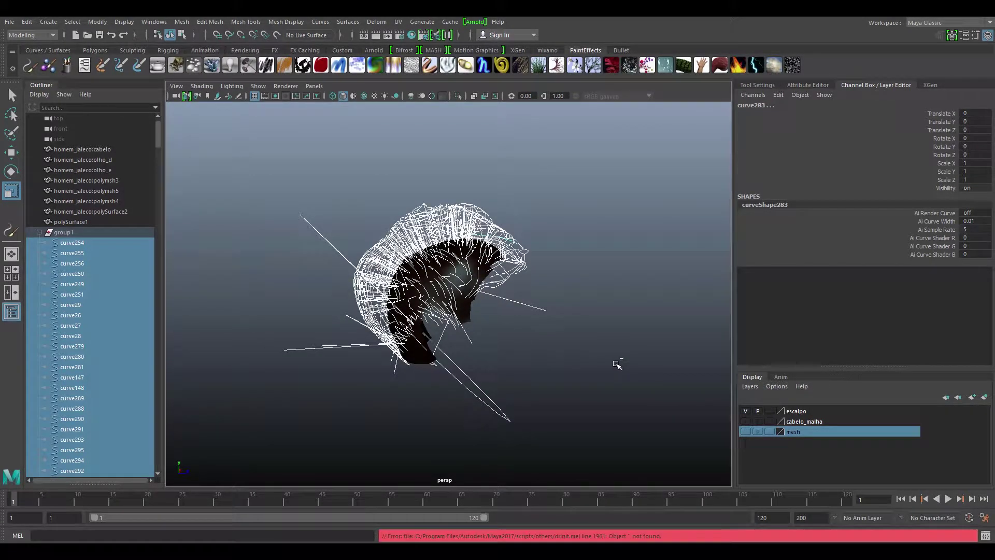
alt+drag(615, 355, 497, 358)
click(377, 21)
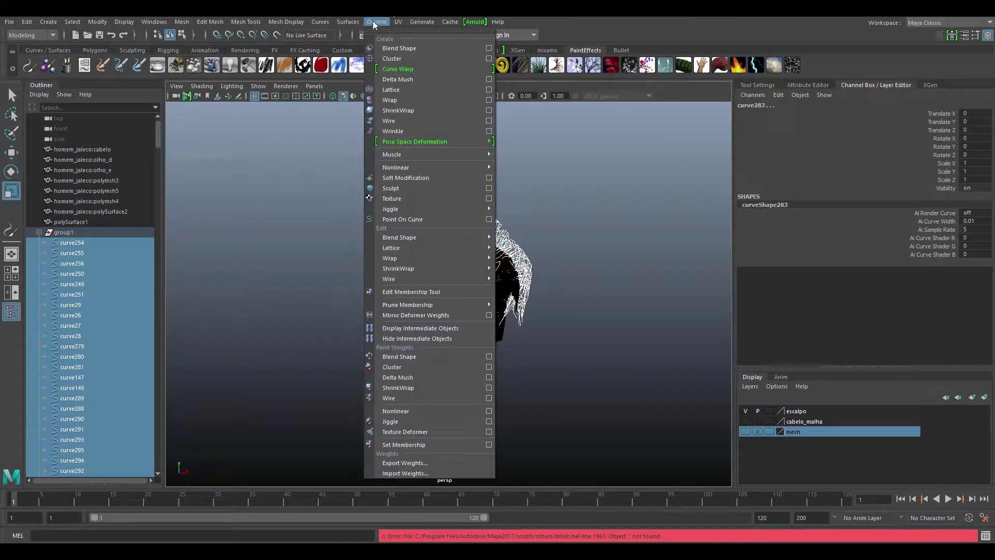
click(377, 22)
click(320, 22)
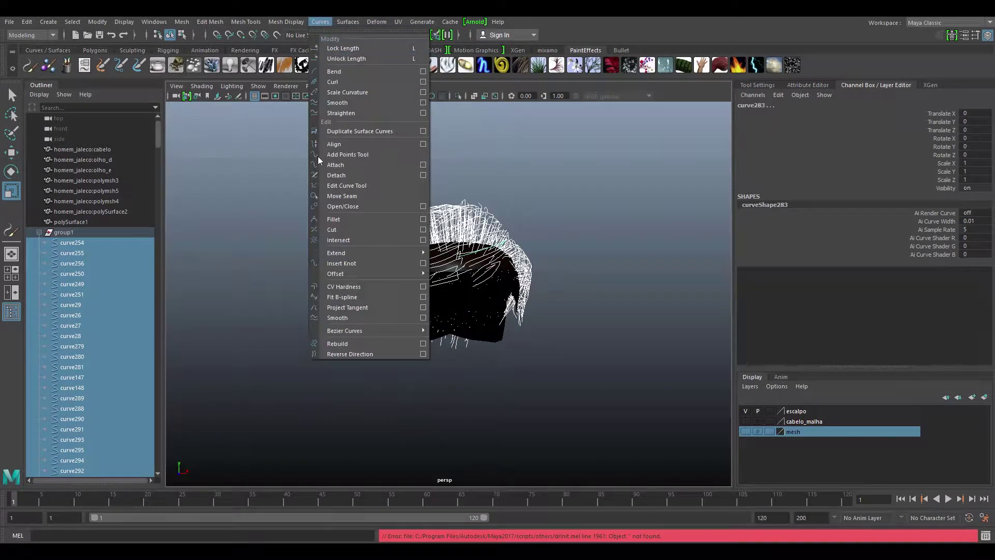
click(423, 103)
mouse_move(601, 232)
alt+mouse_down()
mouse_move(476, 260)
mouse_move(629, 224)
mouse_move(495, 258)
mouse_move(583, 277)
mouse_move(504, 290)
mouse_move(523, 280)
alt+mouse_up()
scroll(628, 225, up, 5)
Rebuild the selected hair curves again with 15 spans and degree 3 cubic
scroll(504, 290, down, 5)
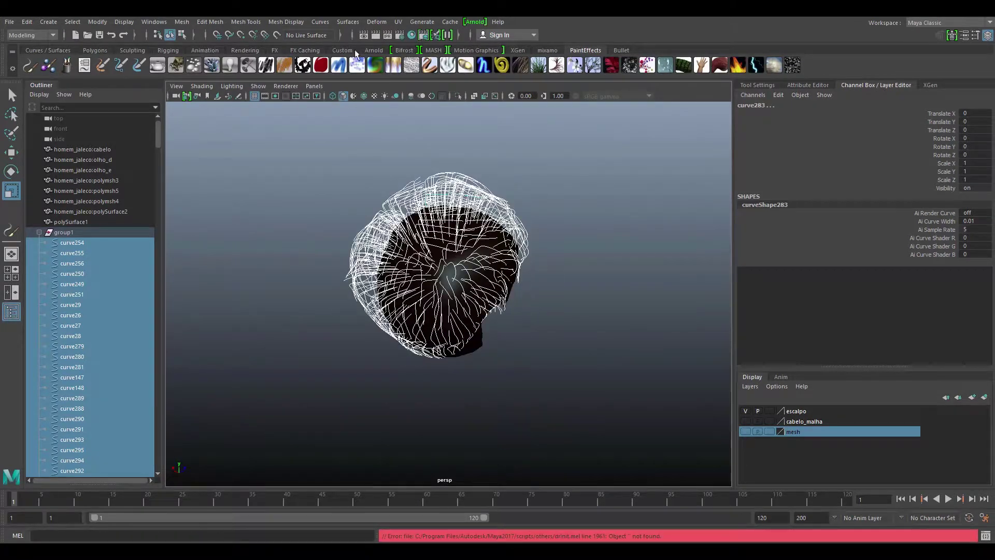
click(285, 22)
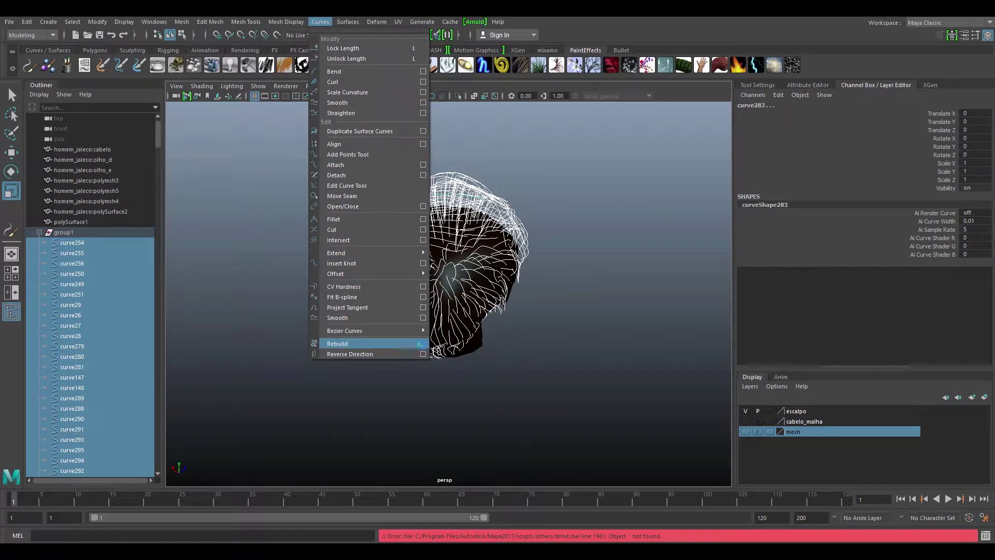
click(423, 344)
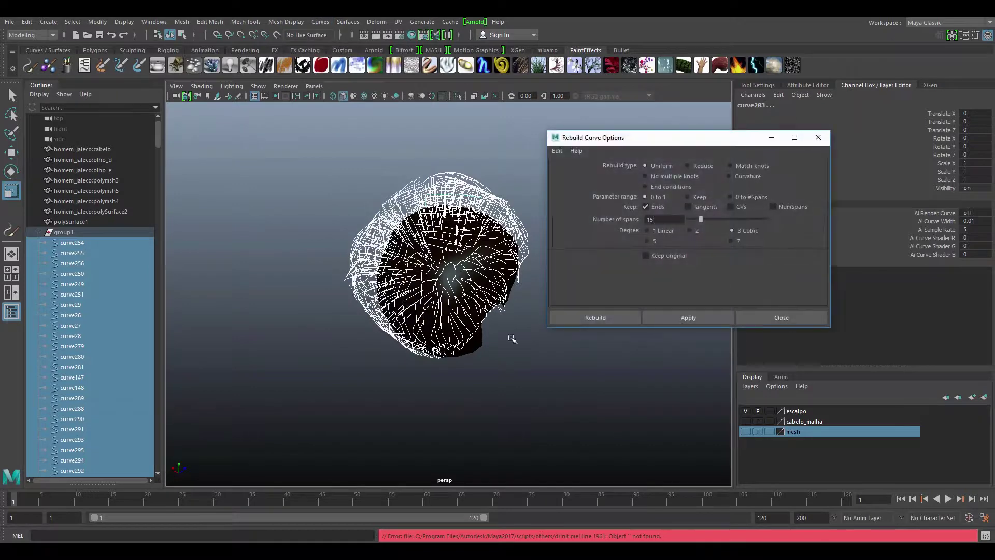
click(602, 324)
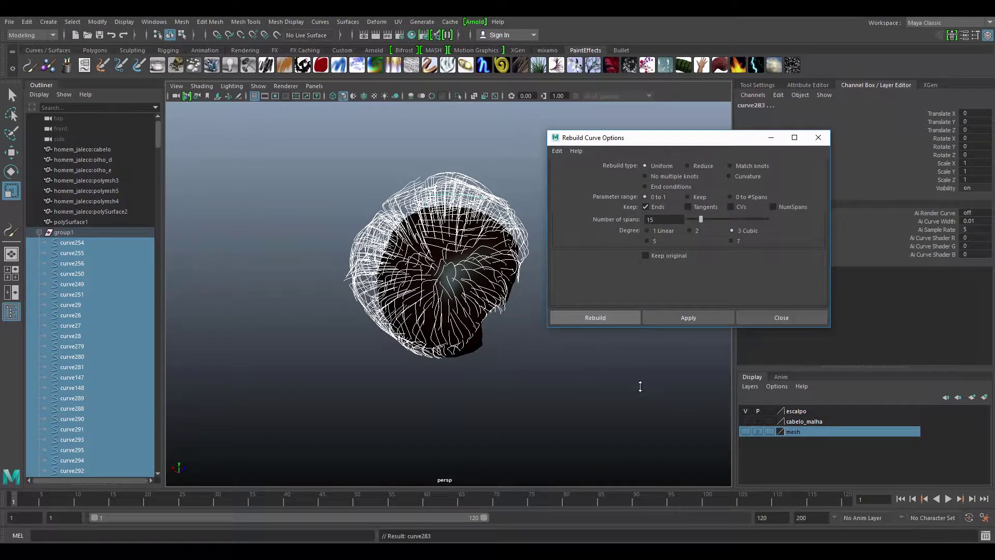
click(605, 318)
Add the scalp surface polySurface1 to the hair curve selection
mouse_move(578, 318)
alt+mouse_down()
mouse_move(451, 295)
mouse_move(273, 297)
mouse_move(511, 346)
mouse_move(400, 322)
alt+mouse_up()
mouse_move(399, 321)
alt+right_down()
mouse_move(633, 316)
mouse_move(371, 337)
alt+right_up()
mouse_move(371, 338)
alt+mouse_down()
mouse_move(424, 350)
mouse_move(369, 342)
mouse_move(445, 339)
alt+mouse_up()
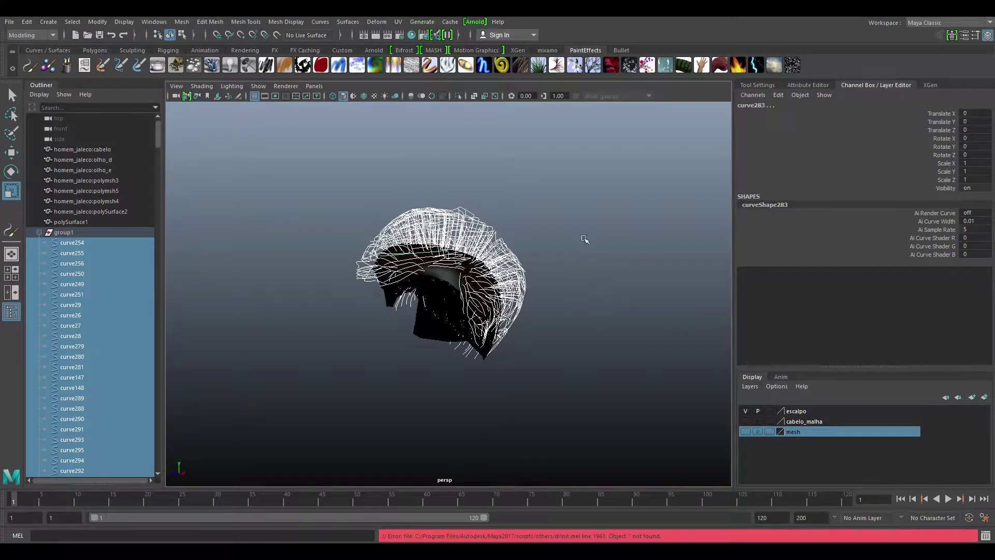
drag(548, 176, 636, 246)
click(356, 352)
mouse_move(356, 353)
alt+mouse_down()
mouse_move(504, 366)
mouse_move(542, 141)
alt+mouse_up()
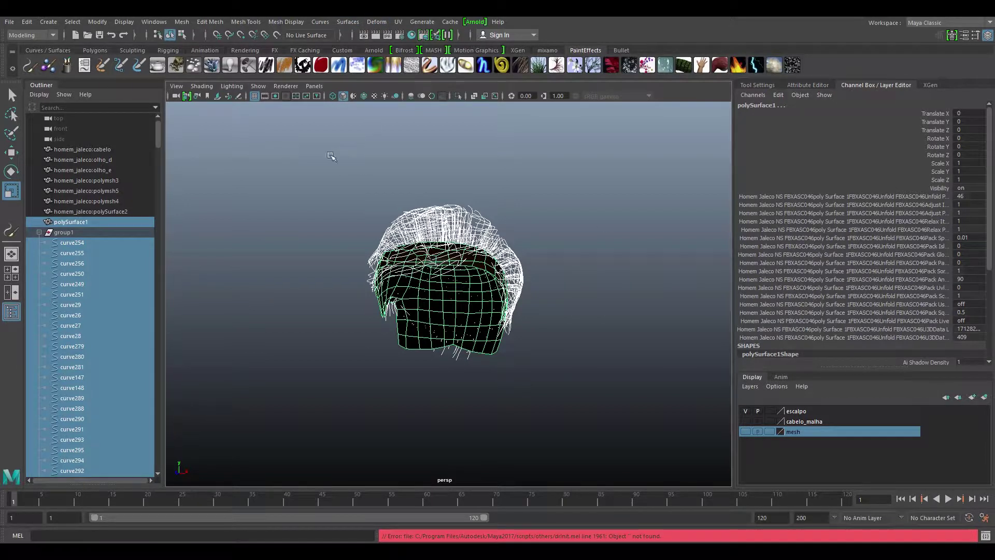
Switch to the FX menu set and assign the curves to a new nHair hair system
click(51, 35)
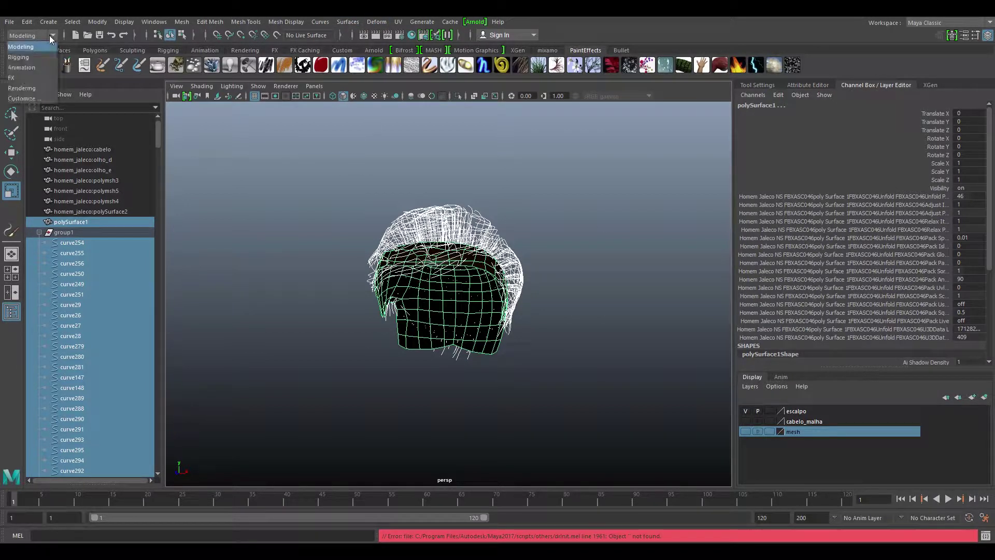
click(21, 78)
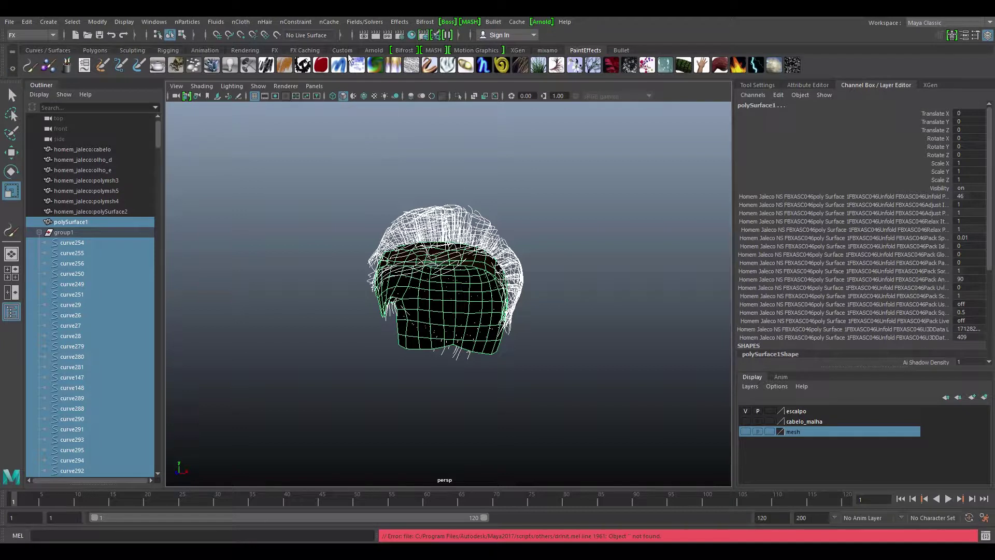
click(264, 22)
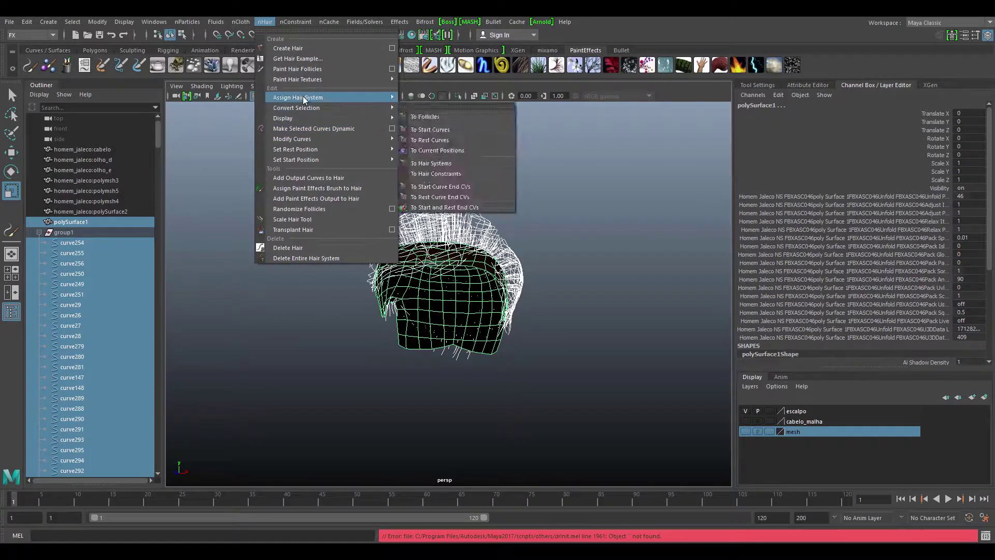
mouse_move(299, 98)
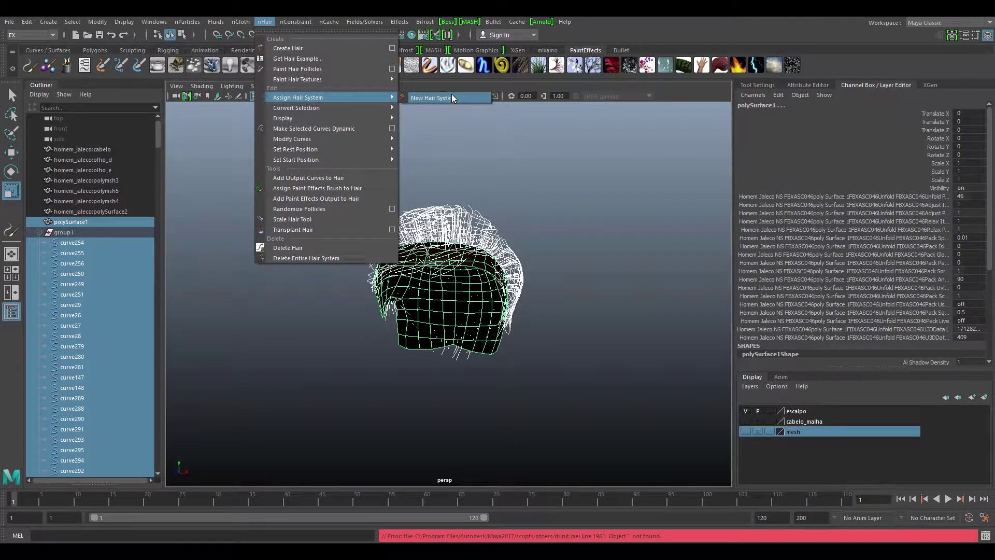
click(452, 98)
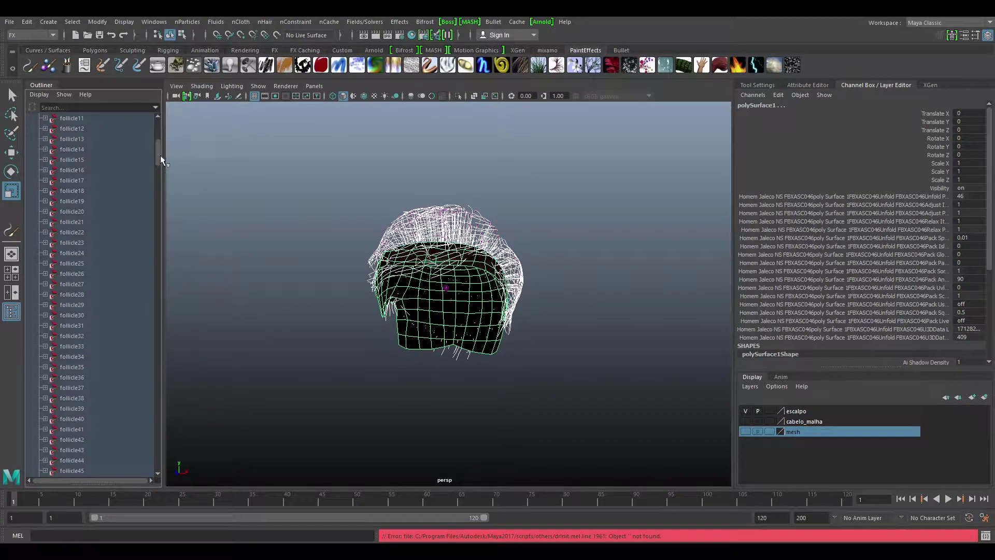
Add a Paint Effects output (pfxHair1) to hairSystem1
mouse_move(160, 154)
mouse_down()
mouse_move(145, 475)
mouse_move(163, 133)
mouse_up()
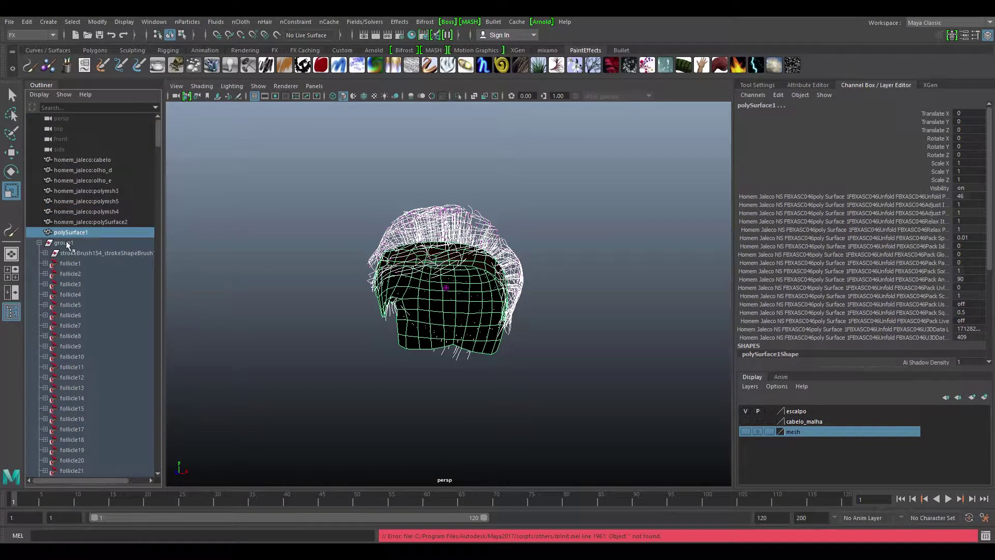
click(40, 242)
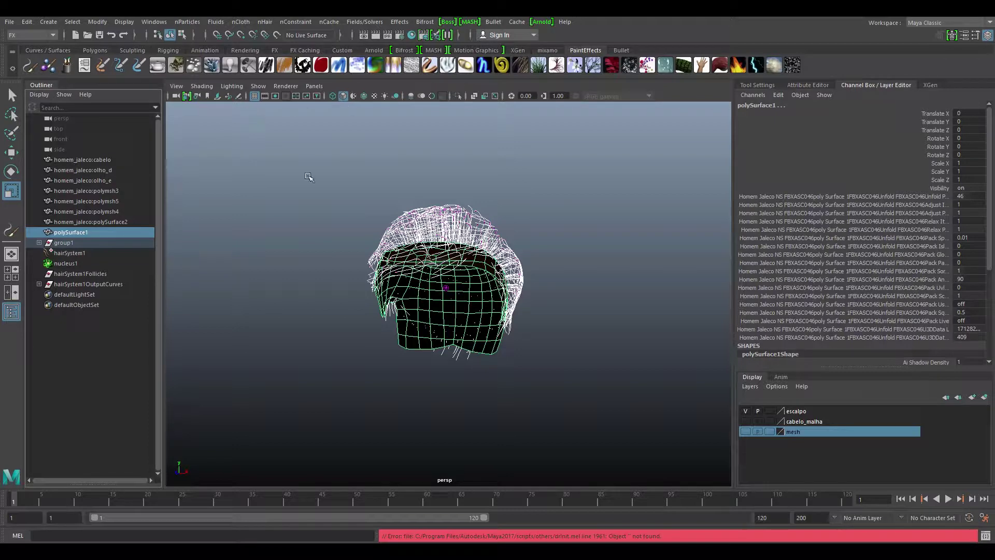
click(62, 253)
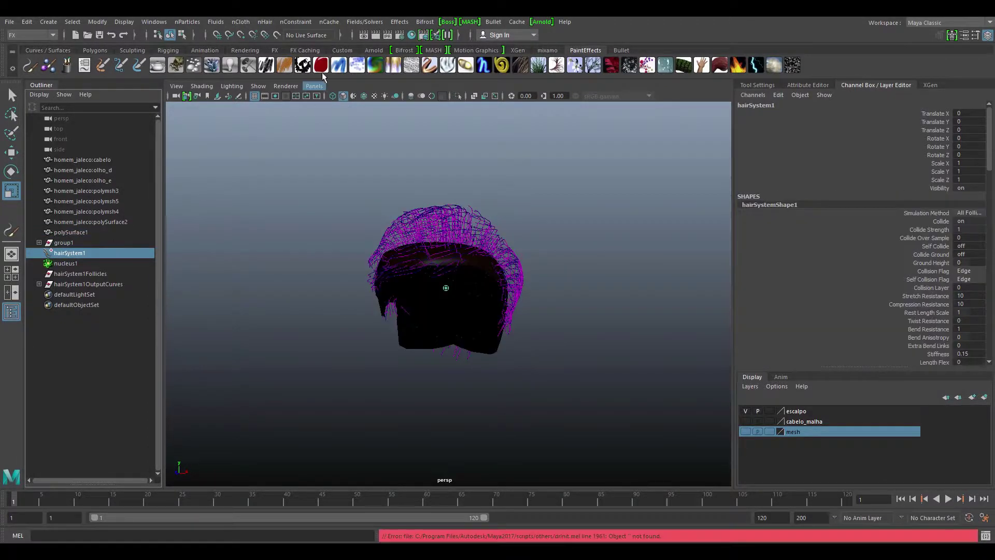
click(265, 22)
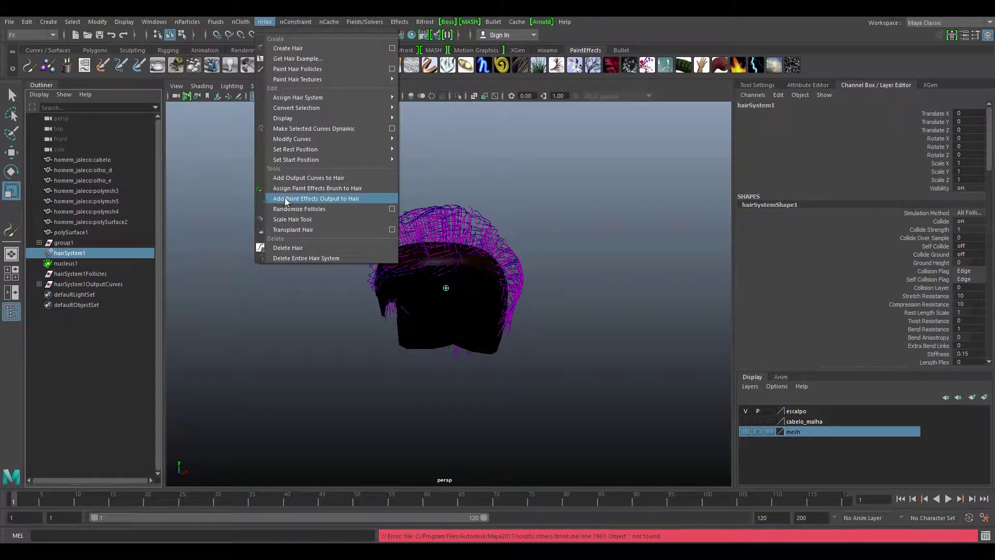
click(298, 188)
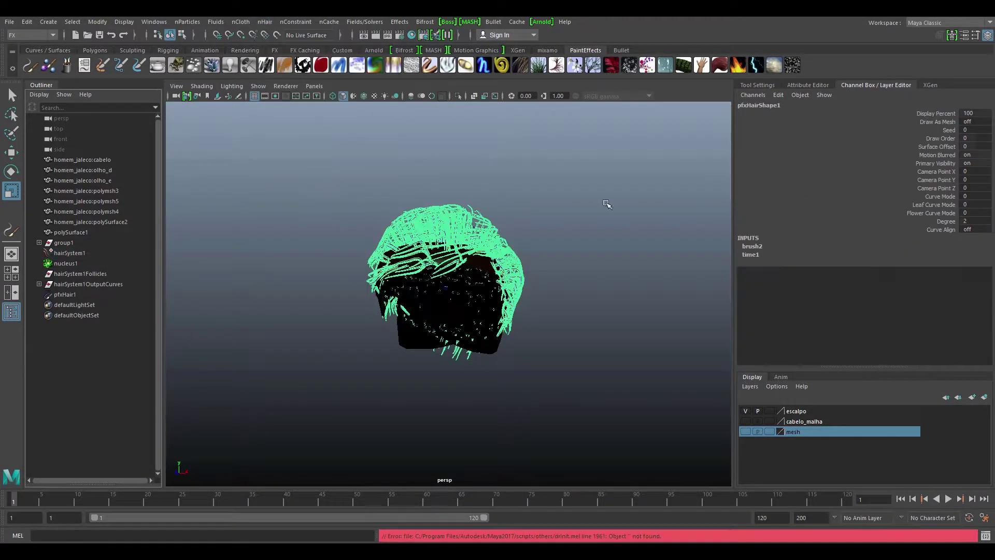
mouse_move(632, 244)
alt+mouse_down()
mouse_move(564, 266)
mouse_move(420, 259)
mouse_move(537, 275)
mouse_move(612, 269)
alt+mouse_up()
alt+right_drag(612, 270, 687, 261)
alt+middle_drag(687, 262, 608, 286)
mouse_move(609, 286)
alt+mouse_down()
mouse_move(689, 311)
mouse_move(659, 324)
mouse_move(512, 242)
alt+mouse_up()
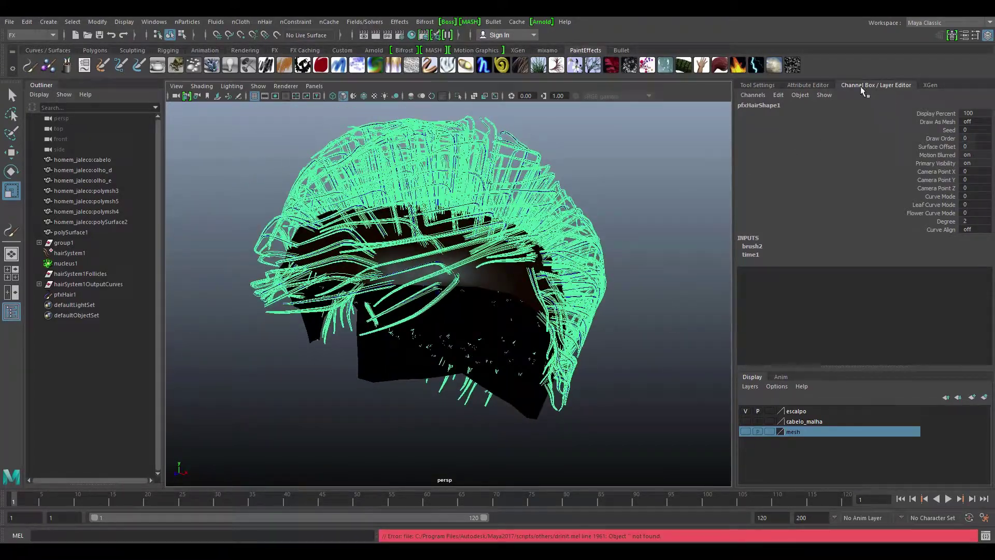
Show hairSystemShape1's attributes in the Attribute Editor
click(809, 85)
click(759, 85)
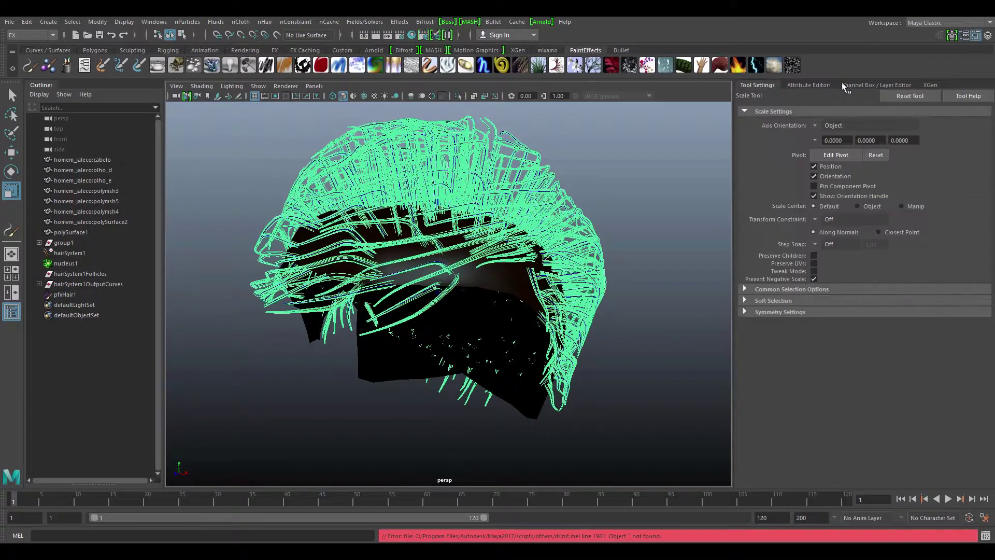
click(856, 85)
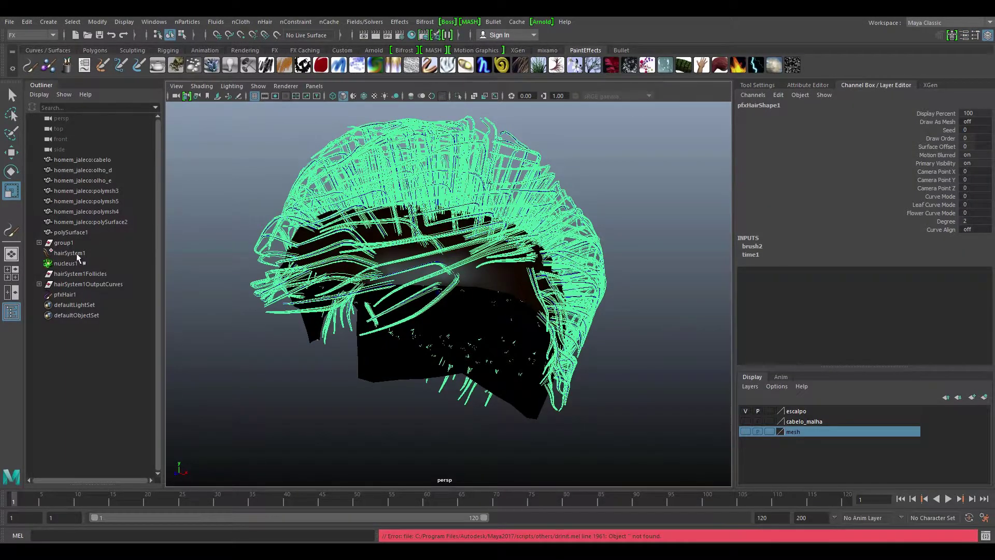
click(76, 253)
click(824, 86)
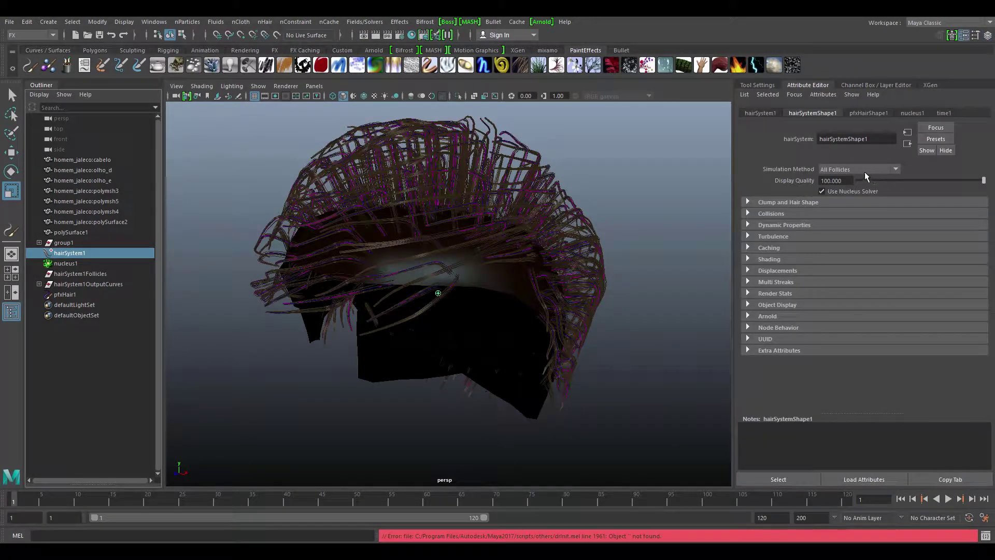
Set Hairs Per Clump 115, Clump Width 1.0, Thinning 0.299, and taper the Clump Width Scale ramp
click(746, 202)
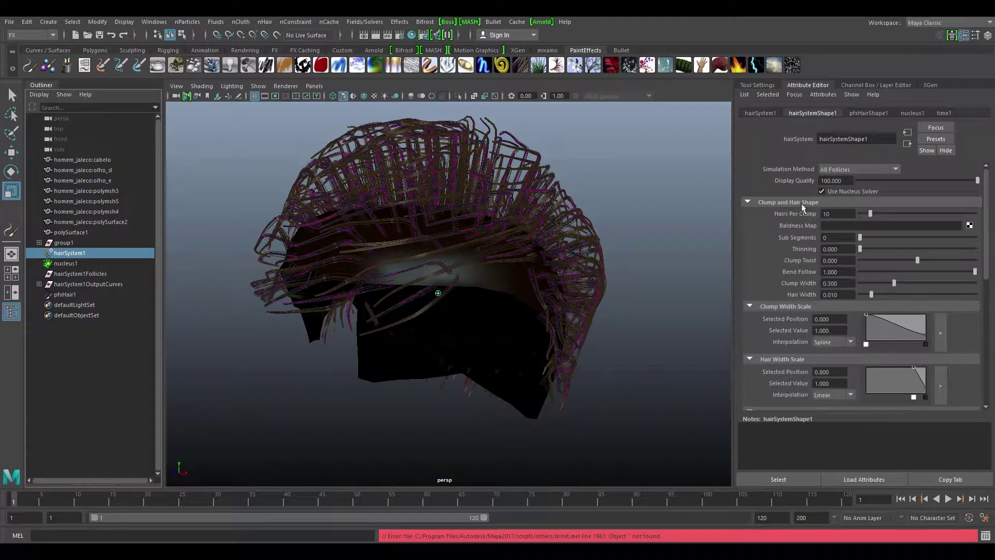
drag(875, 213, 983, 218)
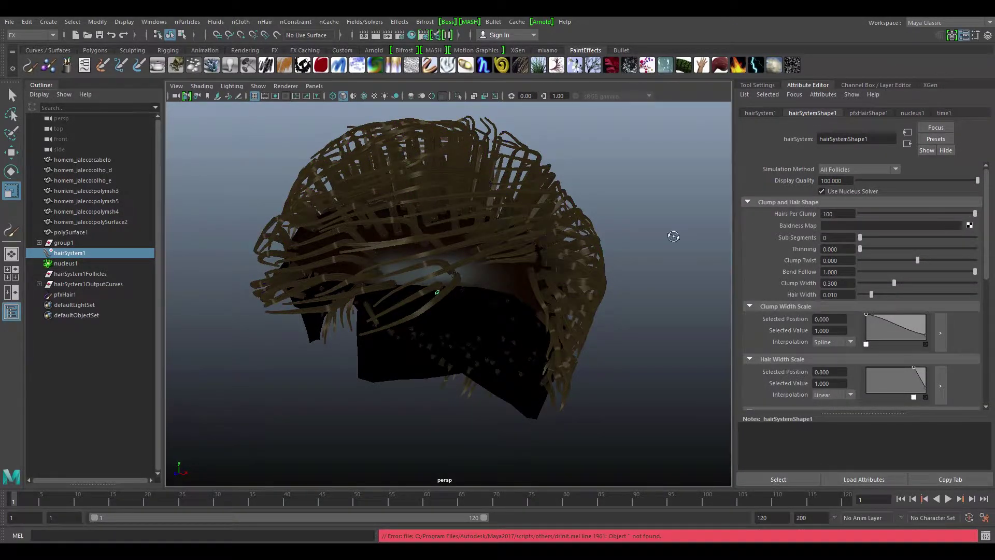
mouse_move(678, 233)
alt+mouse_down()
mouse_move(639, 249)
mouse_move(678, 266)
alt+mouse_up()
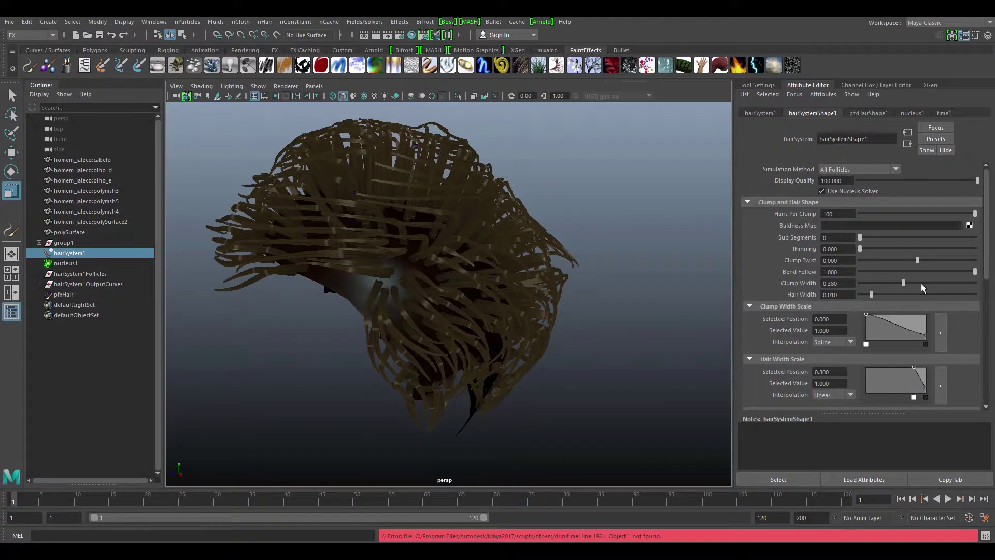
drag(921, 284, 977, 283)
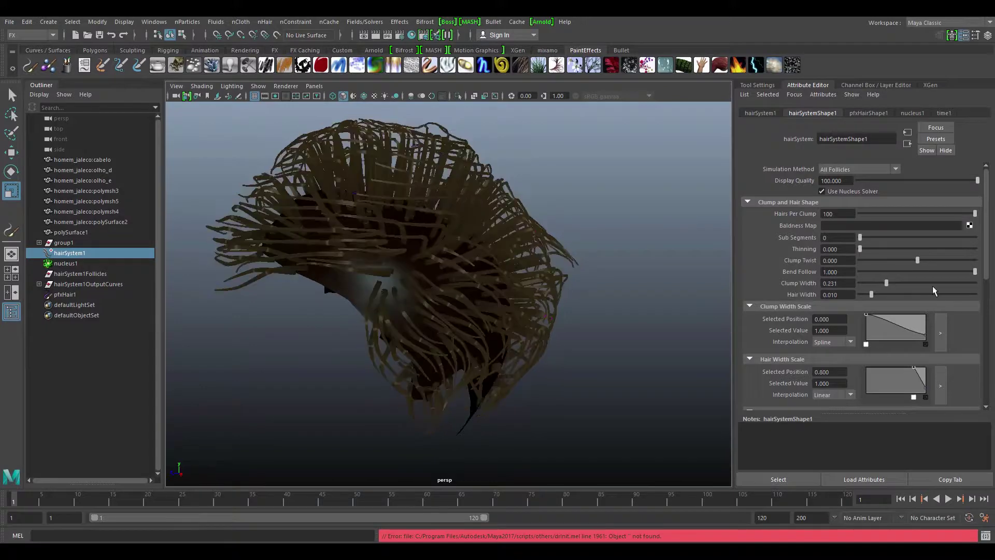
mouse_move(622, 331)
alt+mouse_down()
mouse_move(744, 327)
mouse_move(706, 330)
alt+mouse_up()
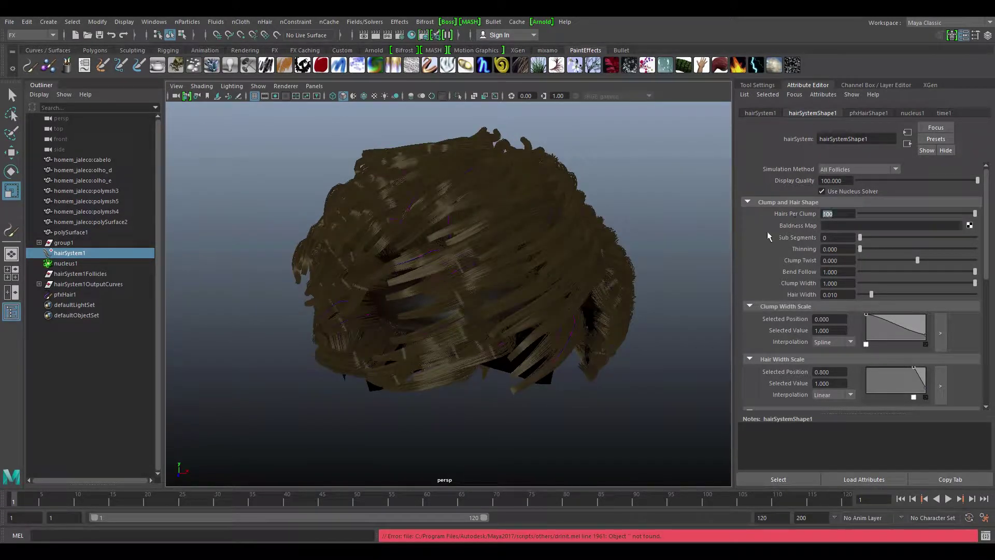
text(200)
key(Return)
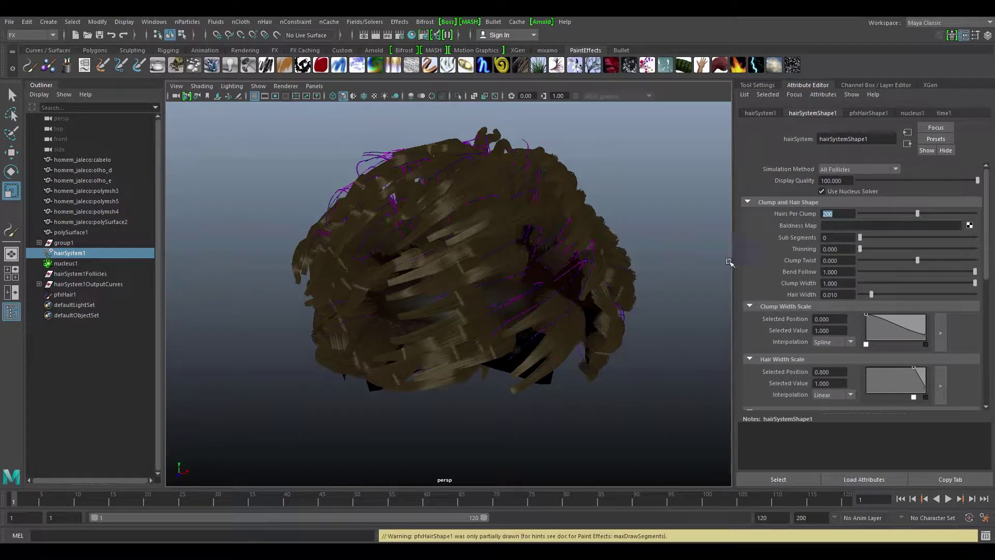
drag(917, 216, 891, 219)
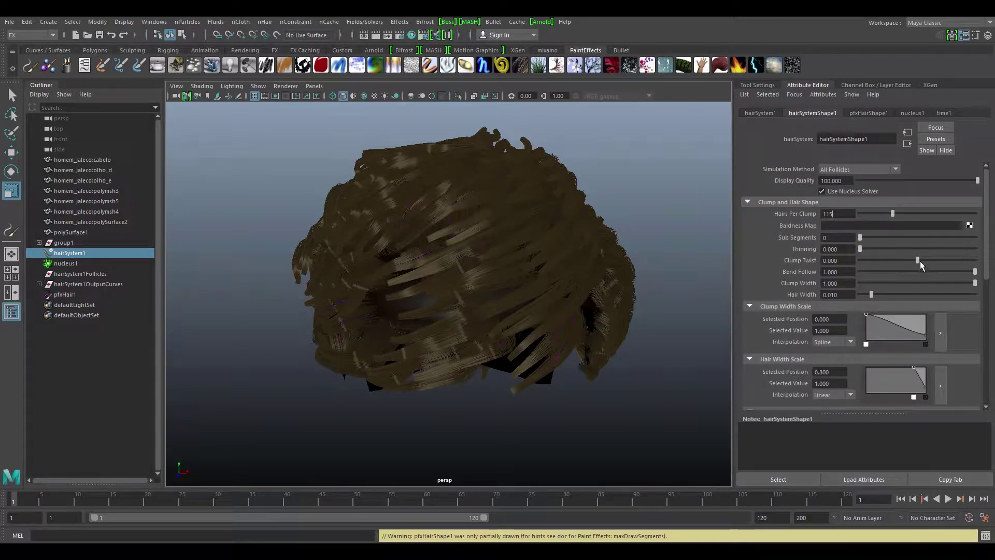
mouse_move(860, 249)
mouse_down()
mouse_move(899, 250)
mouse_move(901, 263)
mouse_up()
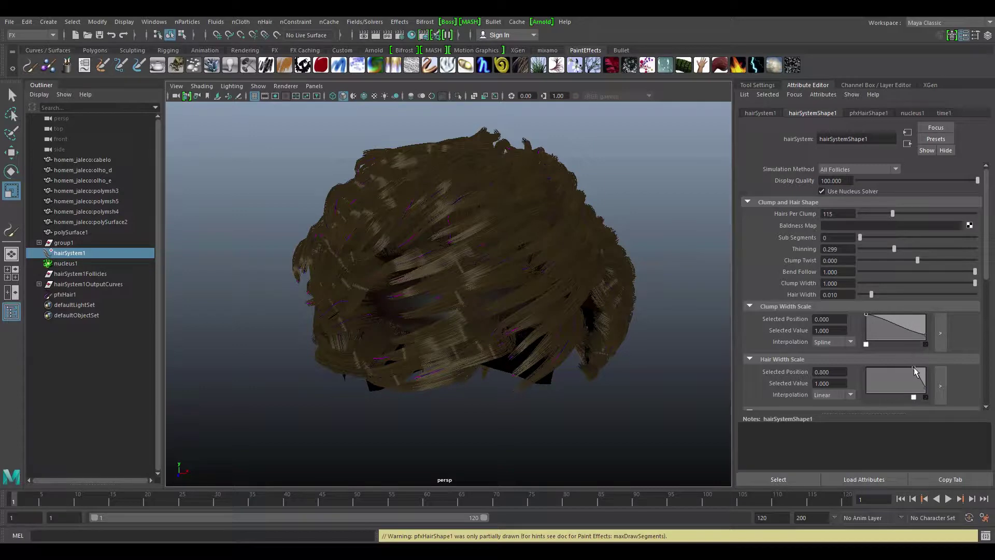
drag(926, 337, 913, 310)
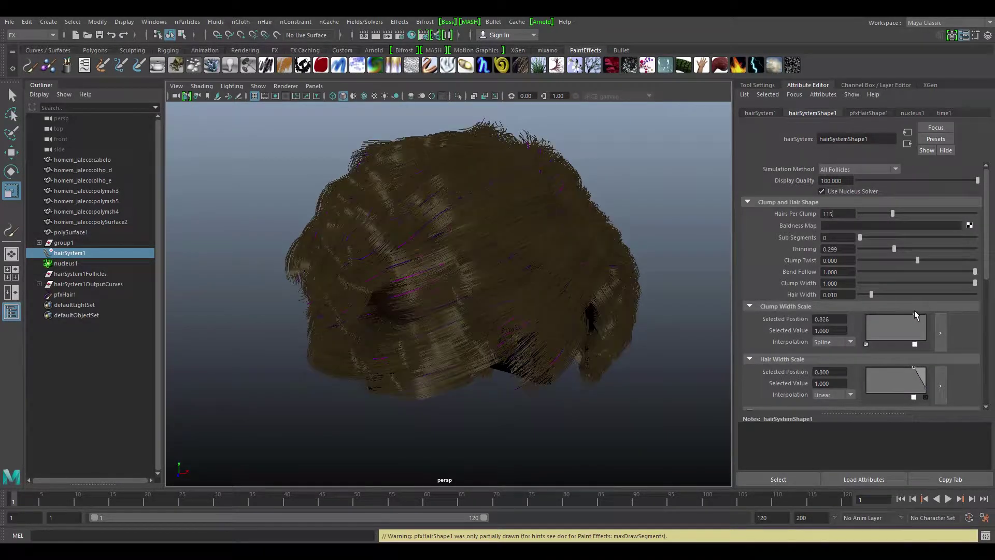
Reshape the Clump Width Scale ramp, raising its end point
mouse_move(552, 374)
alt+mouse_down()
mouse_move(604, 364)
mouse_move(632, 229)
mouse_move(677, 285)
mouse_move(732, 287)
mouse_move(707, 275)
mouse_move(684, 313)
mouse_move(629, 335)
mouse_move(556, 341)
mouse_move(644, 339)
alt+mouse_up()
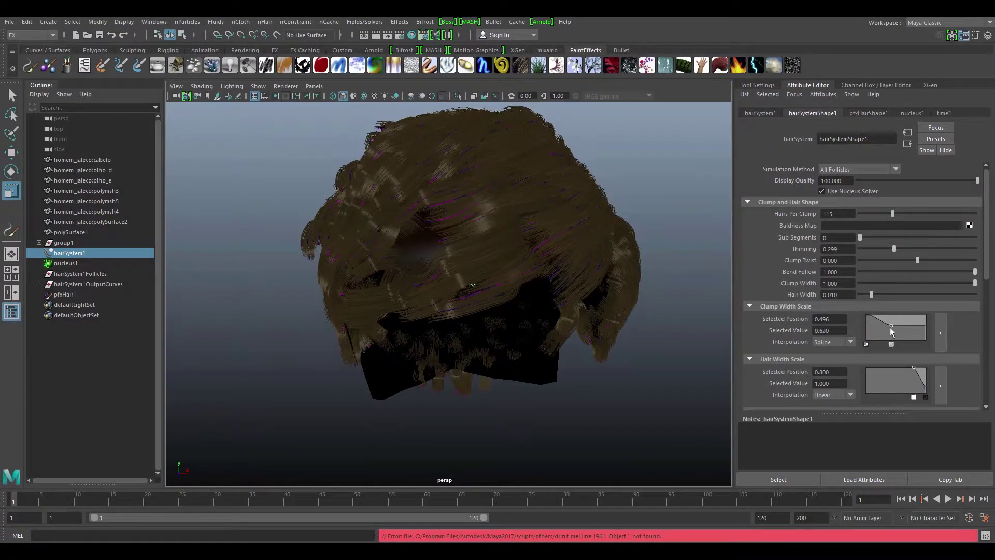
mouse_move(906, 317)
mouse_down()
mouse_move(884, 310)
mouse_move(913, 320)
mouse_move(926, 342)
mouse_move(862, 312)
mouse_up()
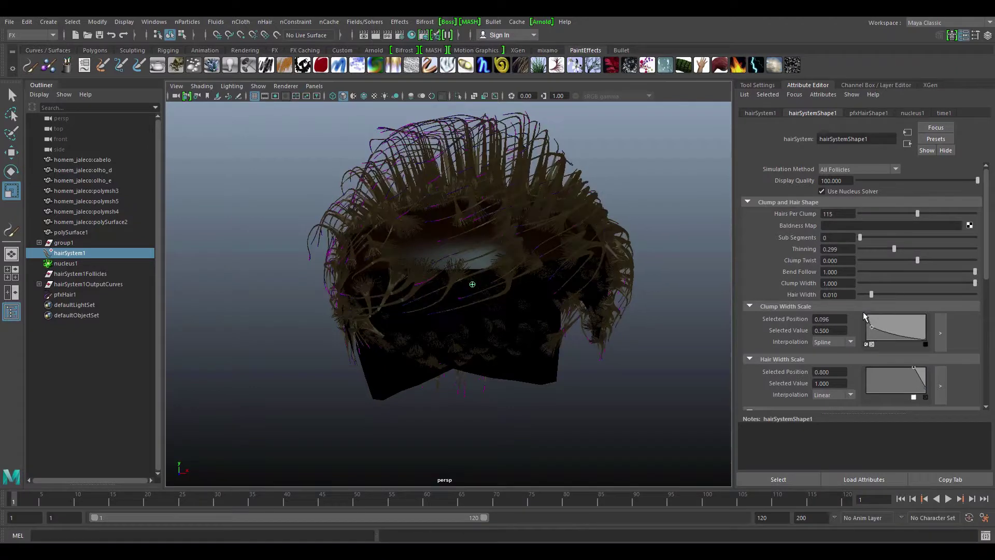
drag(925, 341, 925, 316)
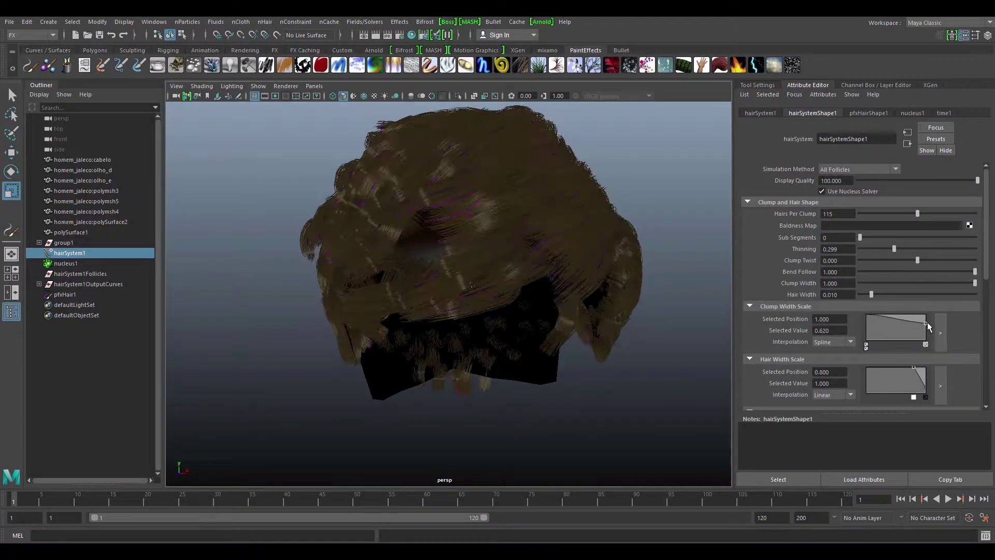
click(918, 314)
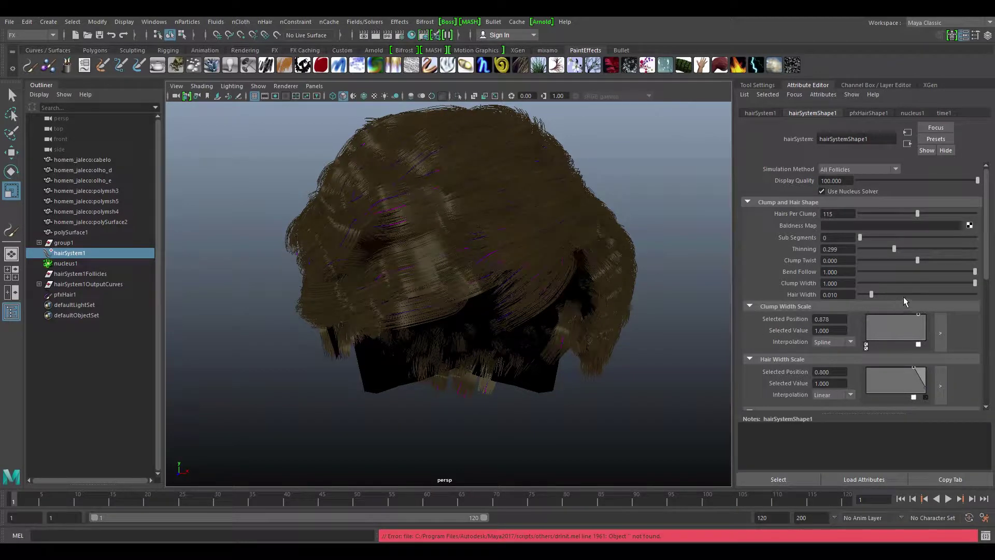
Set Clump Width to 2, then lower it to 1.394
text(2)
key(Return)
drag(921, 282, 900, 285)
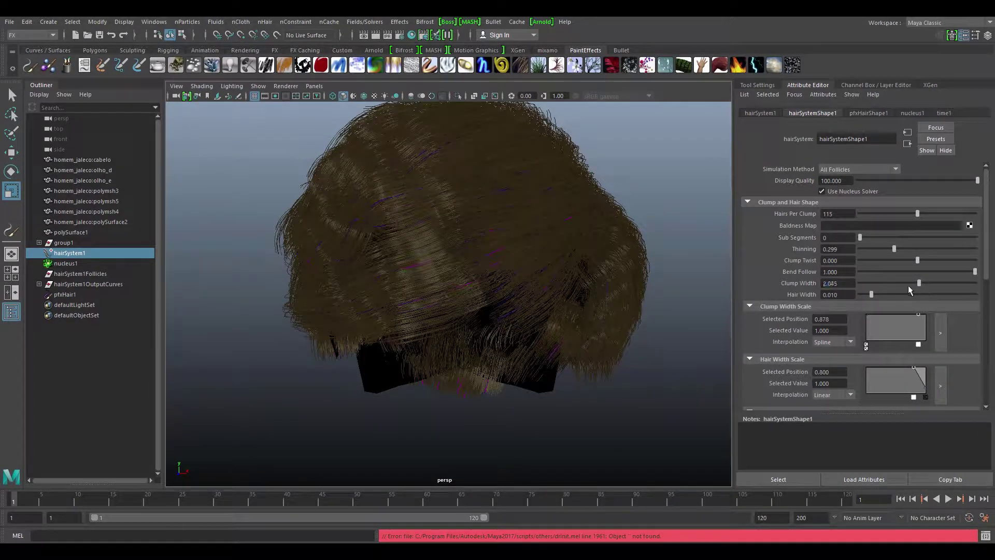
mouse_move(700, 317)
alt+mouse_down()
mouse_move(615, 329)
mouse_move(569, 363)
mouse_move(666, 351)
mouse_move(539, 362)
mouse_move(653, 349)
mouse_move(577, 364)
alt+mouse_up()
scroll(573, 358, down, 5)
scroll(577, 364, up, 3)
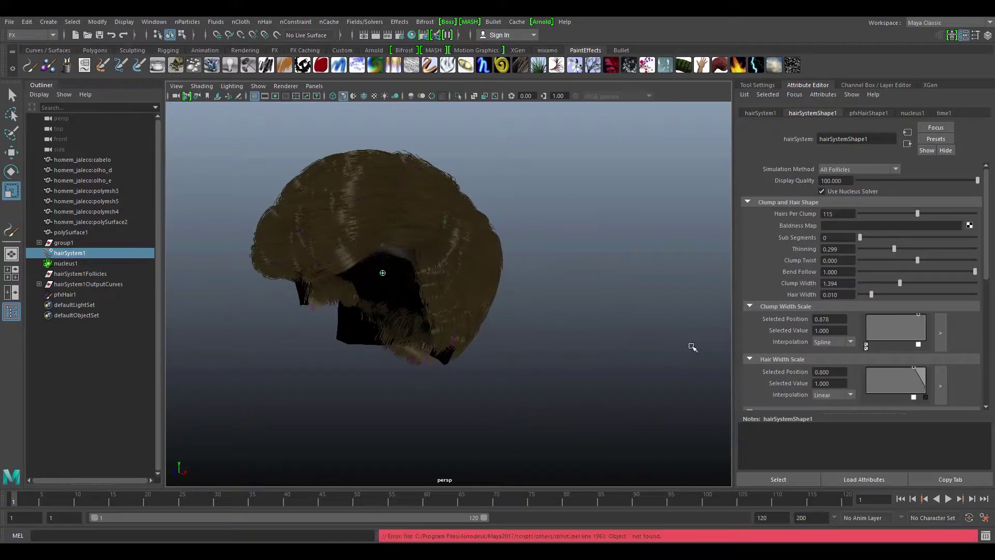
click(765, 85)
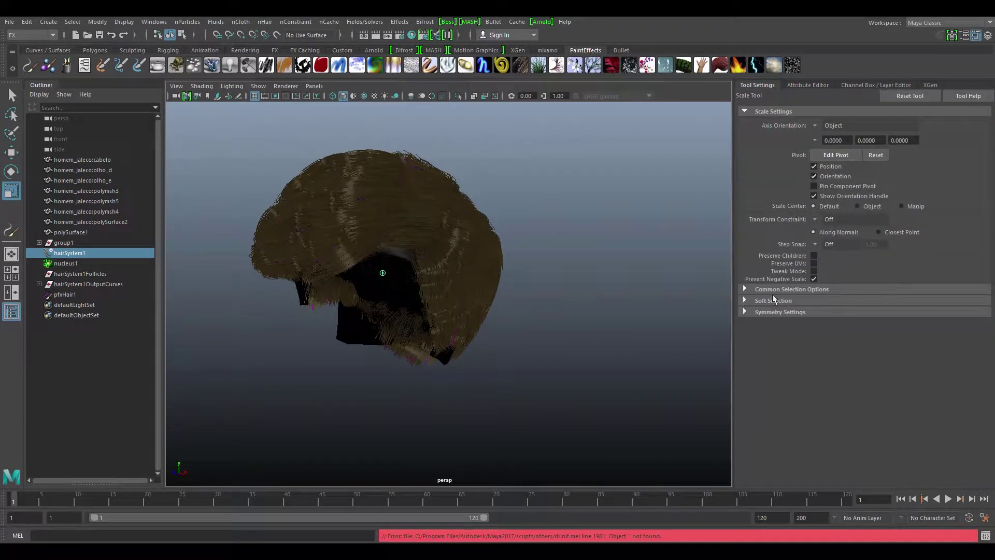
Show the mesh layer with the character's head and hide the cabelo_malha layer
click(827, 84)
click(865, 85)
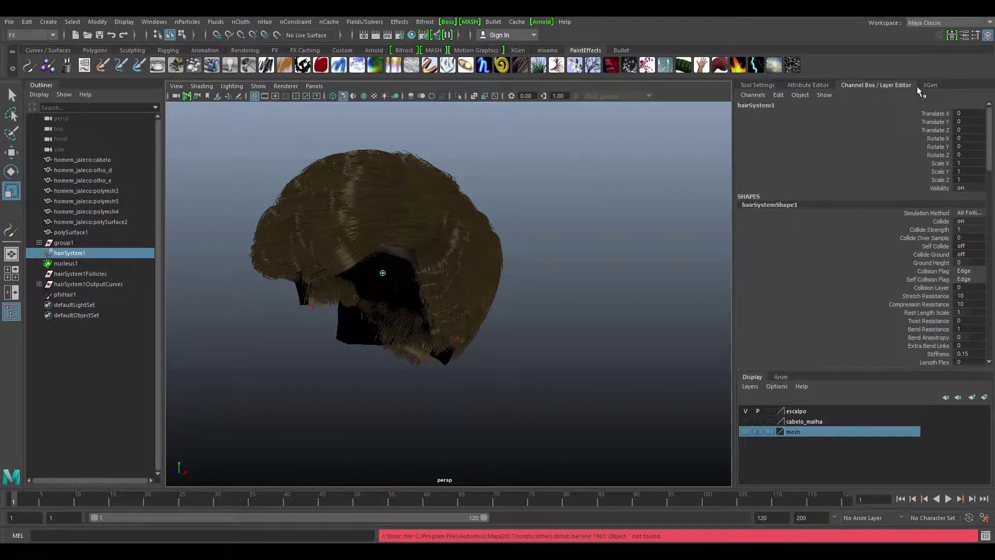
click(746, 423)
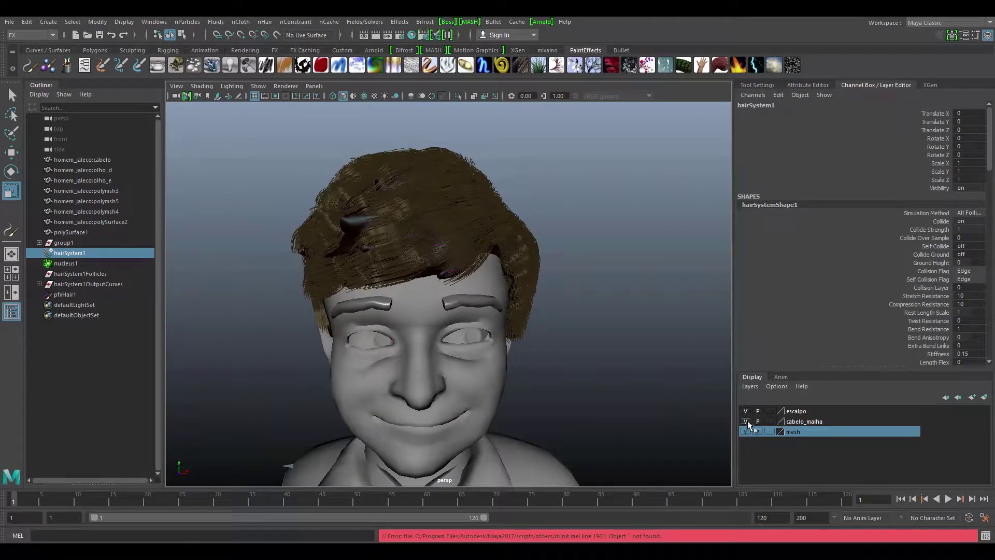
click(745, 421)
Orbit and zoom to a close view of the face and the hair on top
alt+drag(699, 389, 649, 391)
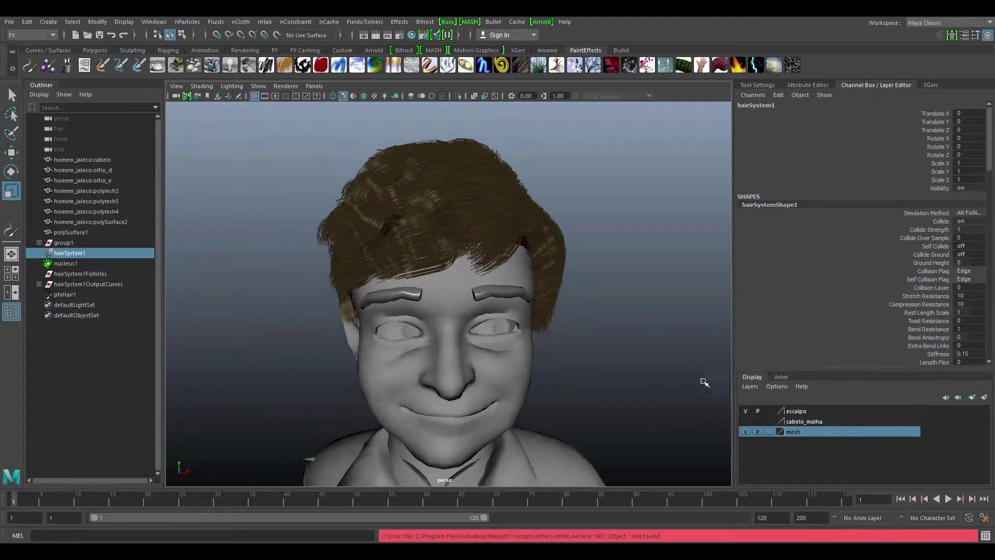
scroll(568, 383, down, 5)
mouse_move(568, 383)
alt+mouse_down()
mouse_move(621, 355)
mouse_move(511, 360)
mouse_move(531, 351)
alt+mouse_up()
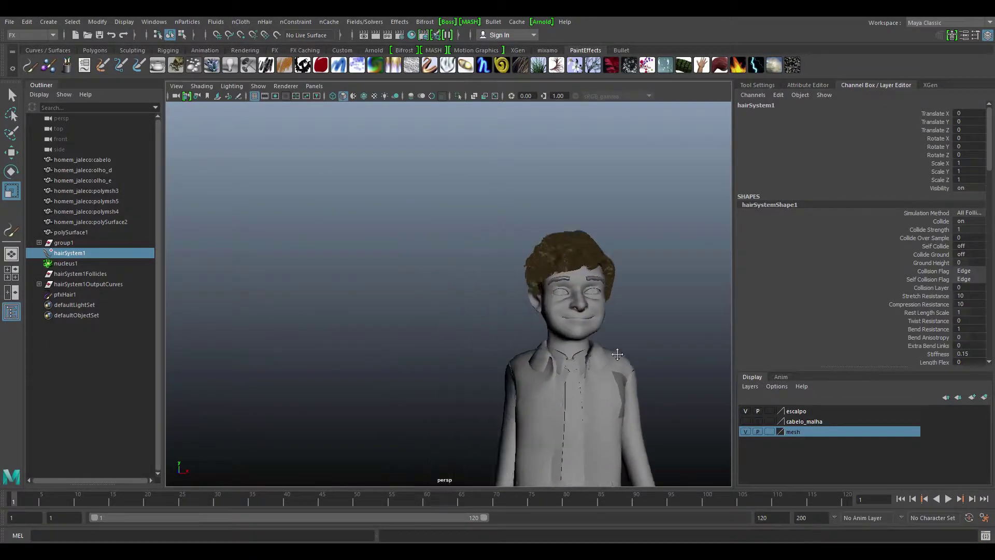
alt+right_drag(530, 351, 648, 347)
mouse_move(648, 346)
alt+mouse_down()
mouse_move(540, 349)
mouse_move(555, 357)
alt+mouse_up()
alt+right_drag(555, 357, 698, 342)
mouse_move(697, 342)
alt+mouse_down()
mouse_move(617, 318)
mouse_move(604, 368)
mouse_move(502, 225)
alt+mouse_up()
alt+drag(679, 290, 557, 330)
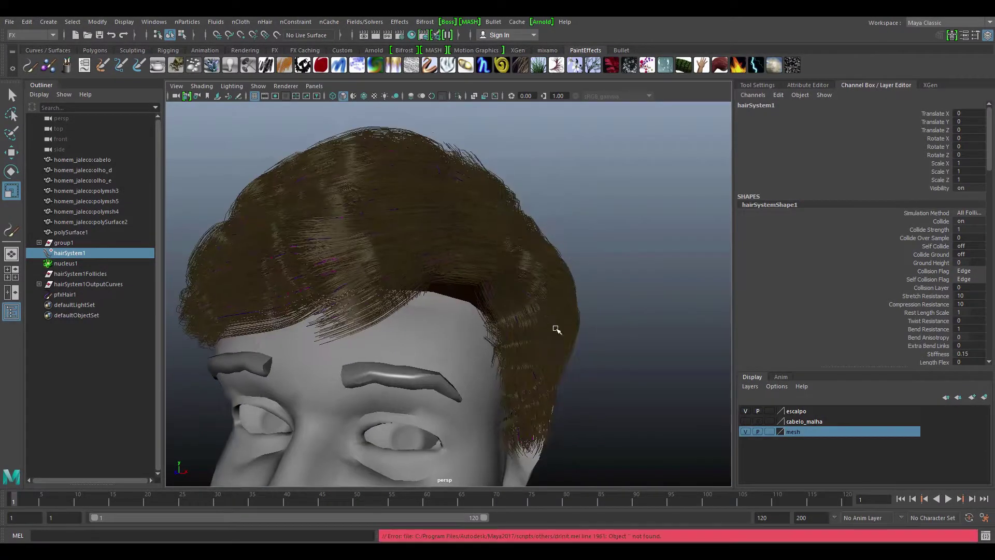
Assign a new aiHair Arnold shader as hairSystemShape1's Hair Shader, turning the strands brown
click(562, 332)
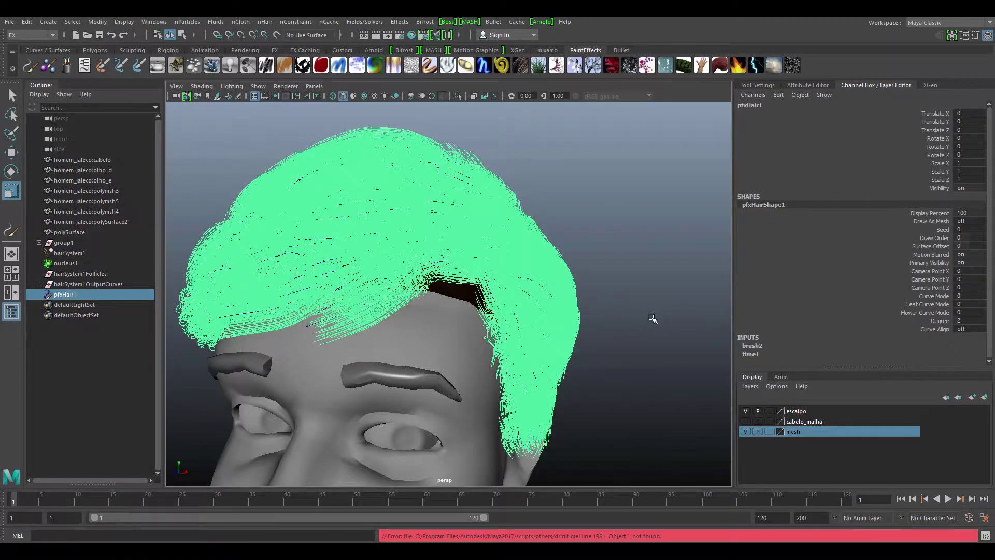
alt+drag(651, 318, 747, 233)
click(812, 84)
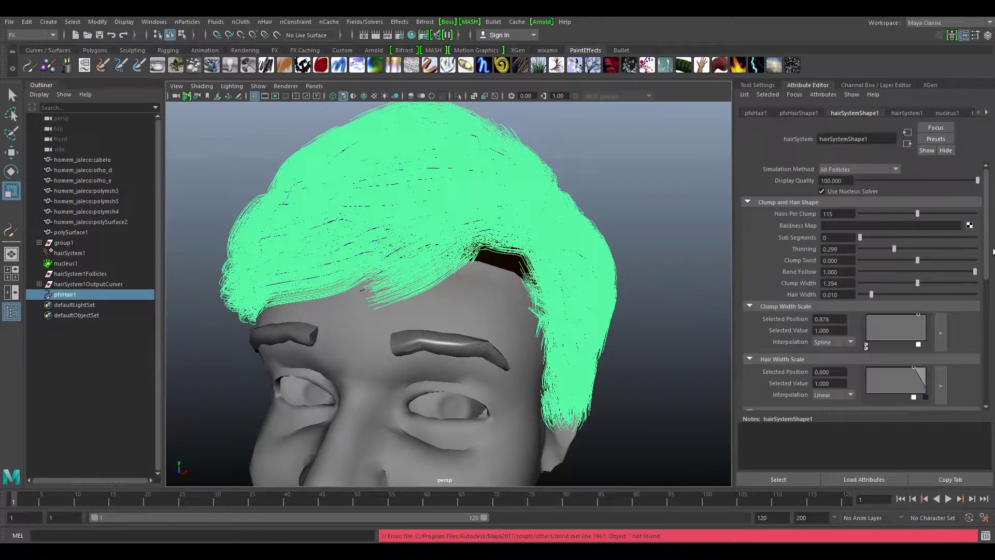
drag(985, 254, 985, 383)
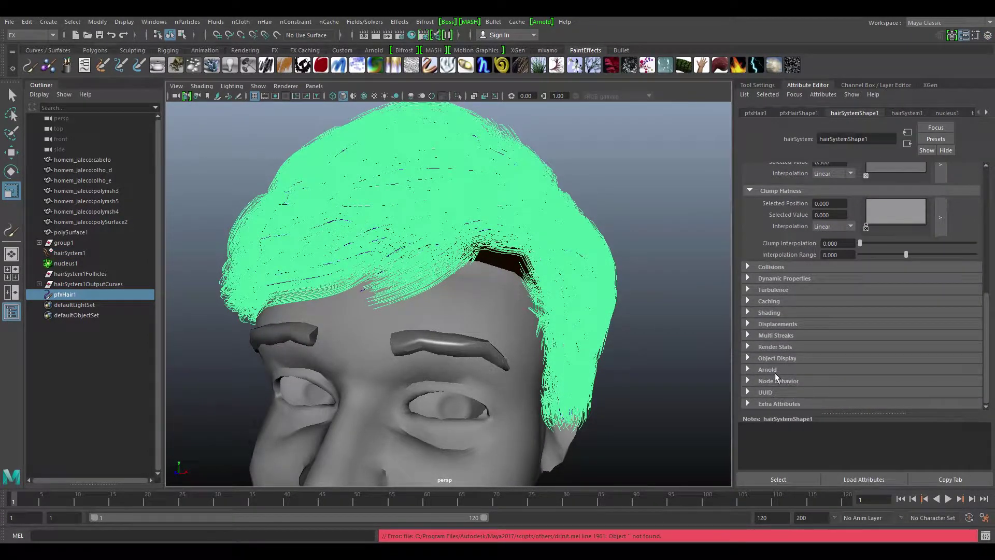
click(747, 369)
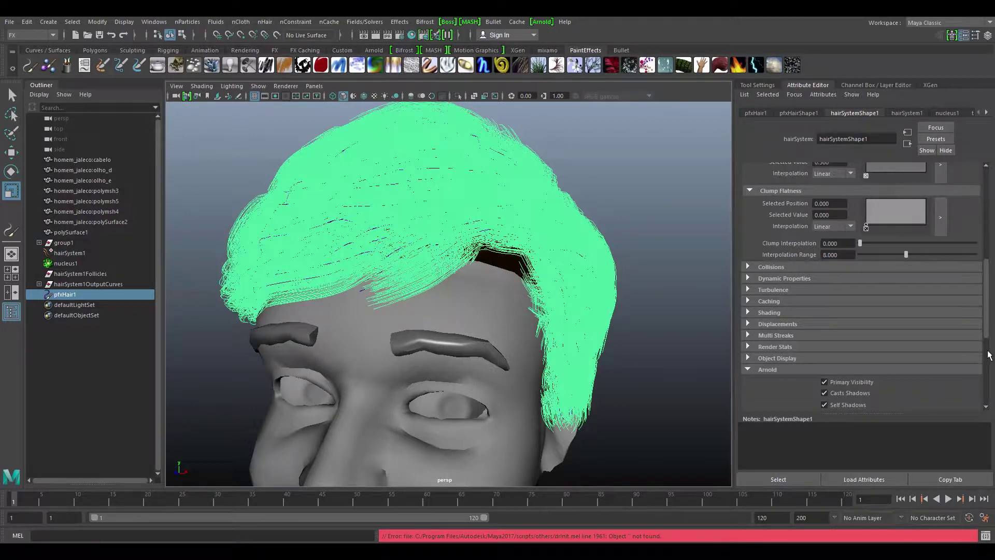
drag(986, 336, 986, 386)
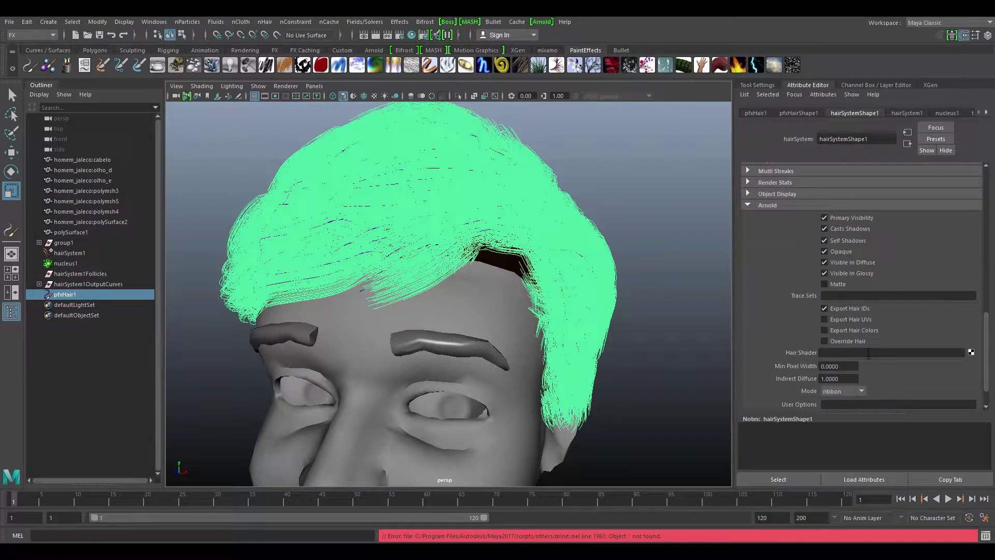
click(970, 352)
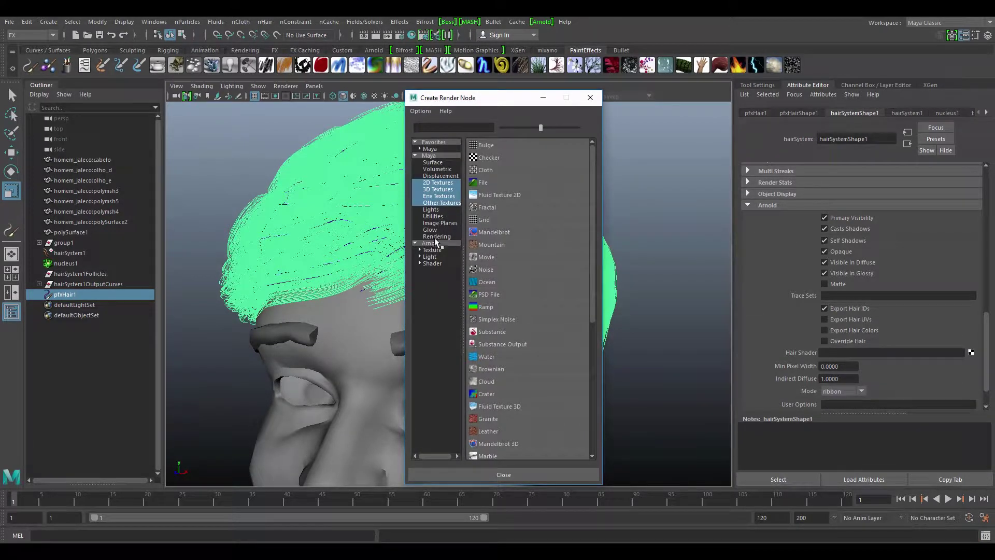
click(437, 245)
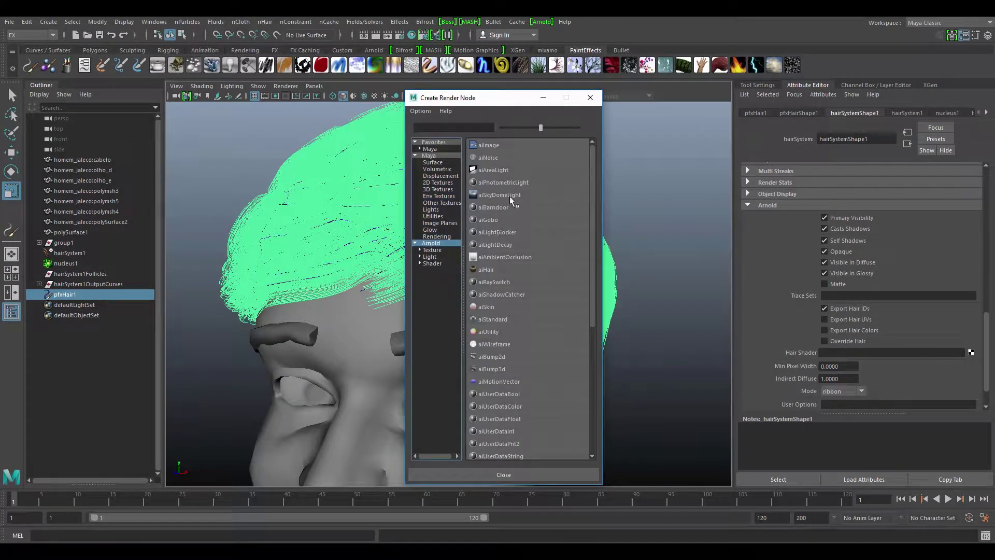
click(490, 276)
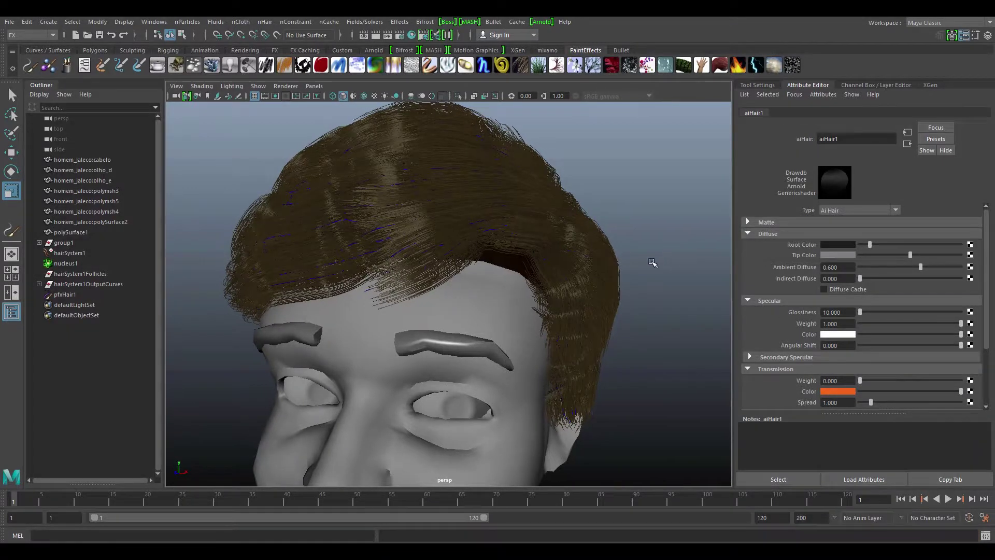
alt+right_drag(651, 262, 266, 291)
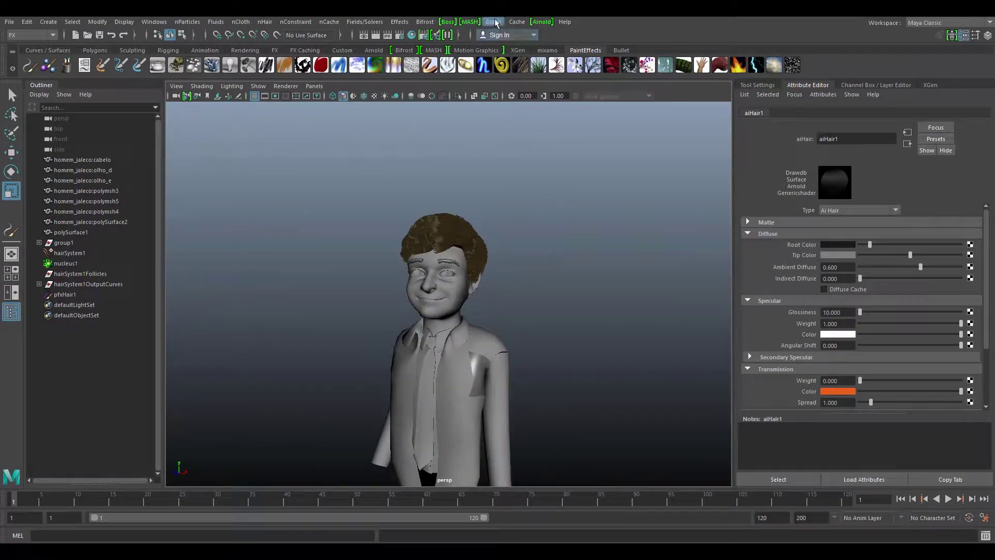
Create an Arnold area light and scale it up
click(539, 21)
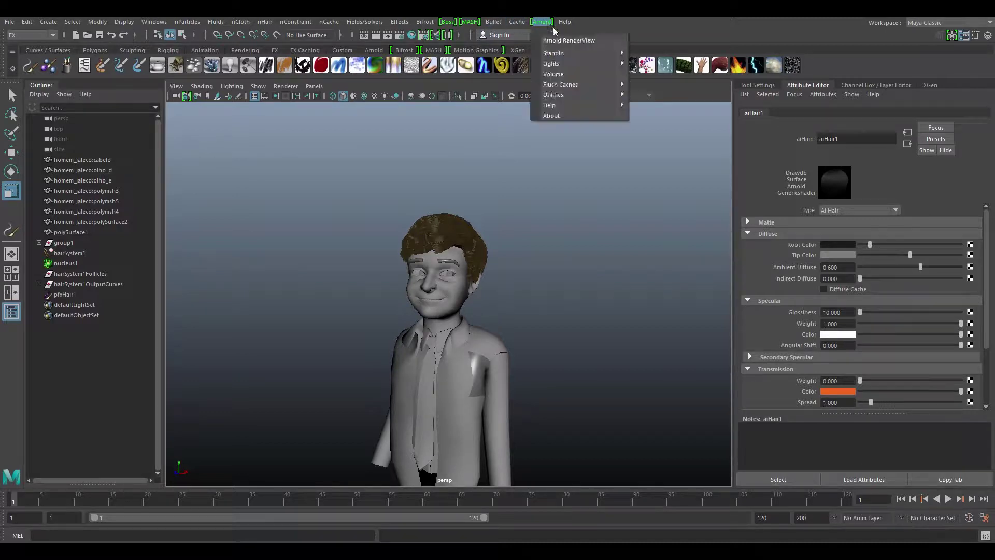
mouse_move(551, 64)
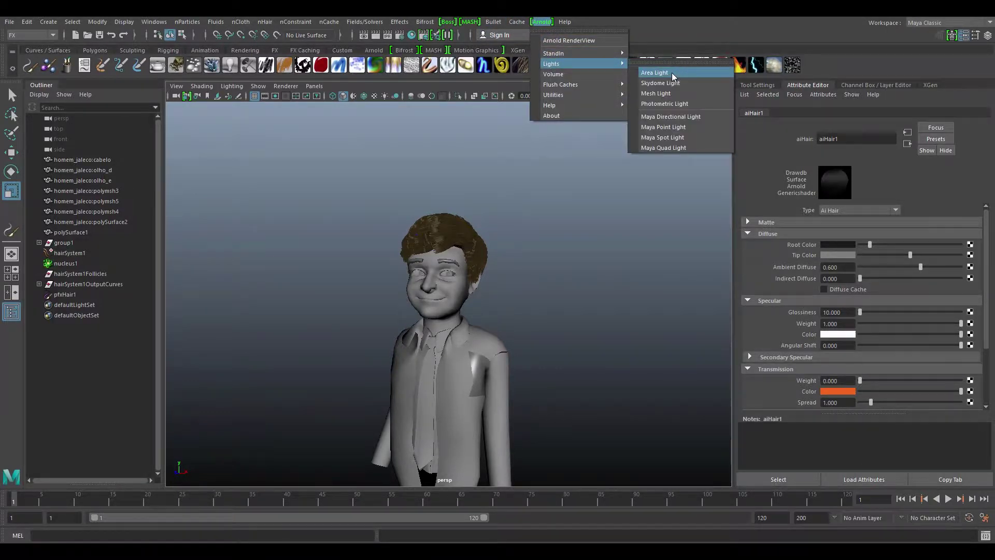
click(671, 73)
alt+right_drag(632, 281, 221, 327)
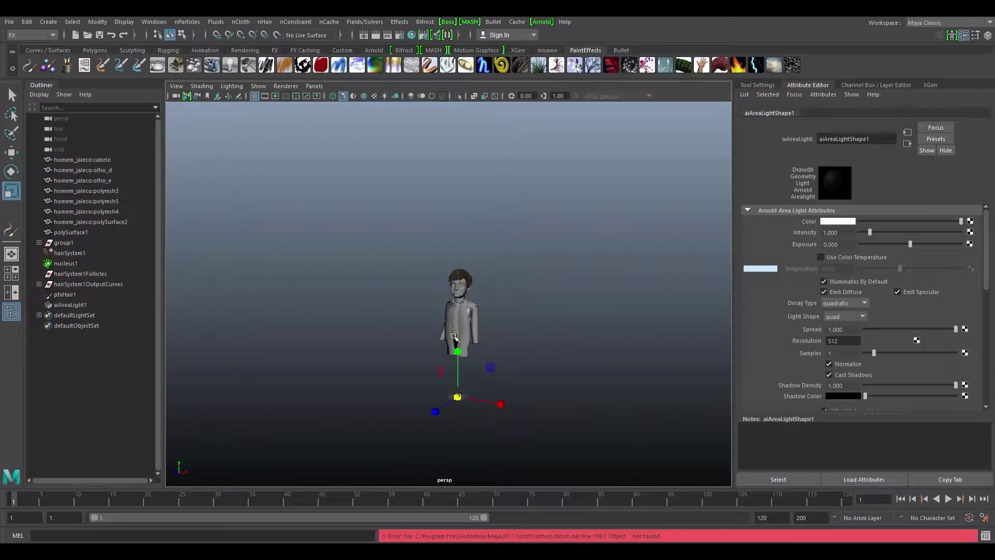
key(t)
key(r)
mouse_move(584, 387)
middle_down()
mouse_move(566, 374)
mouse_move(568, 386)
middle_up()
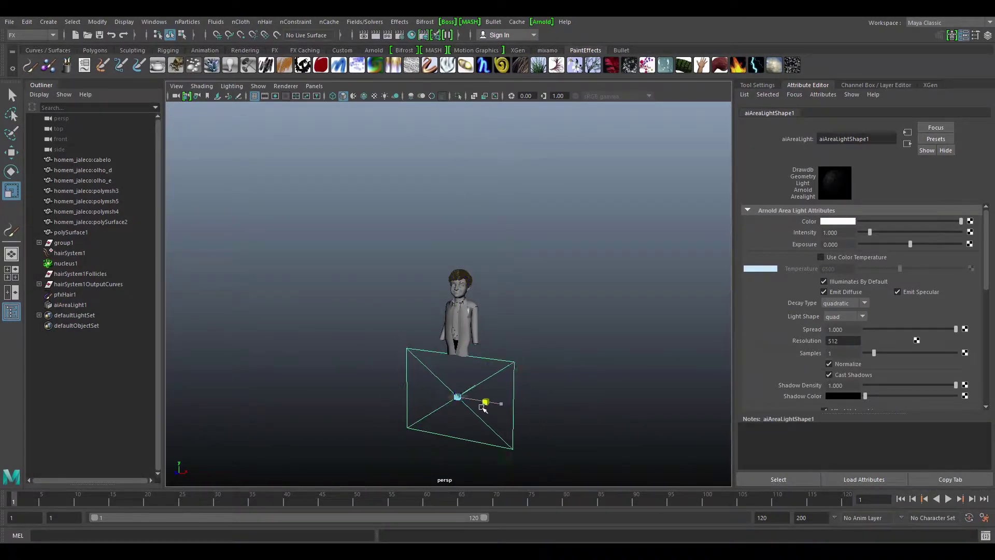
Move the area light up and left of the character and angle it toward her
key(w)
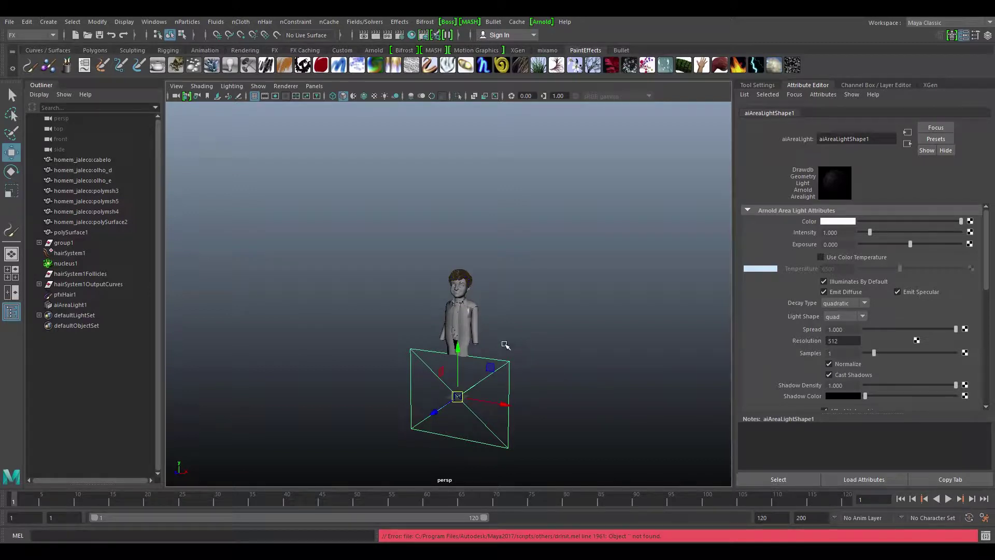
key(e)
key(w)
middle_drag(557, 382, 554, 277)
alt+drag(554, 278, 488, 335)
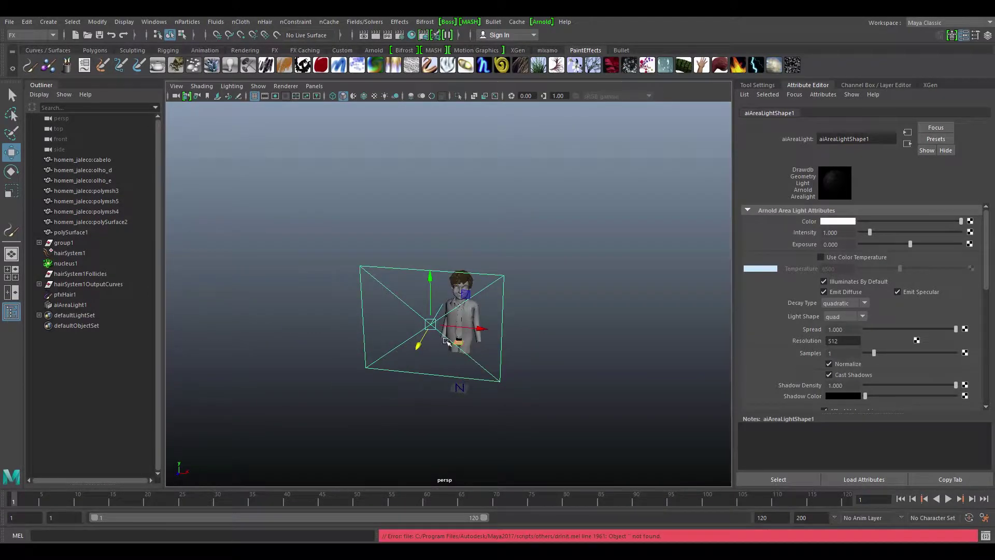
mouse_move(488, 335)
mouse_down()
mouse_move(384, 307)
mouse_move(333, 310)
mouse_move(419, 308)
mouse_up()
key(e)
key(w)
drag(350, 258, 390, 219)
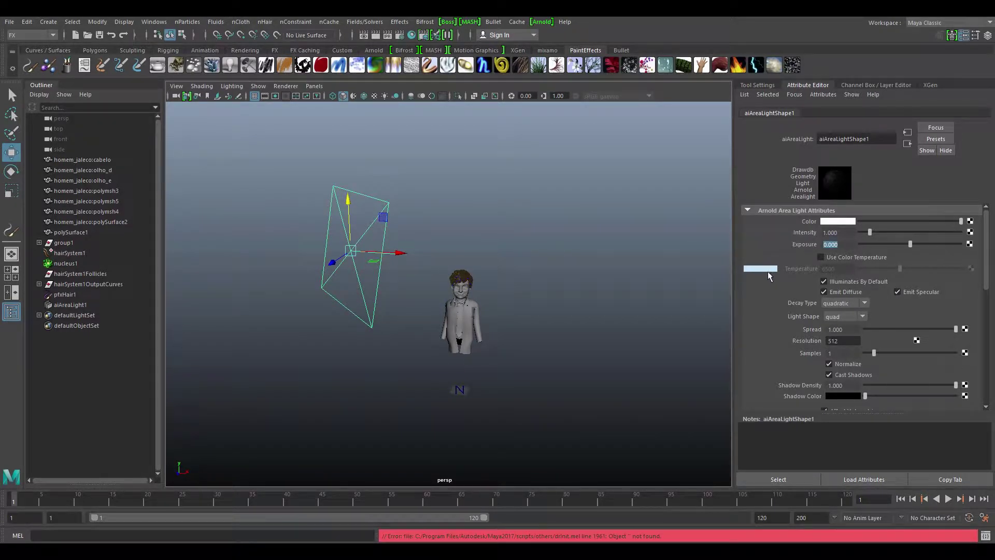
Set the area light's Exposure to 4, turn Normalize off, and render in Arnold RenderView
text(43)
key(Return)
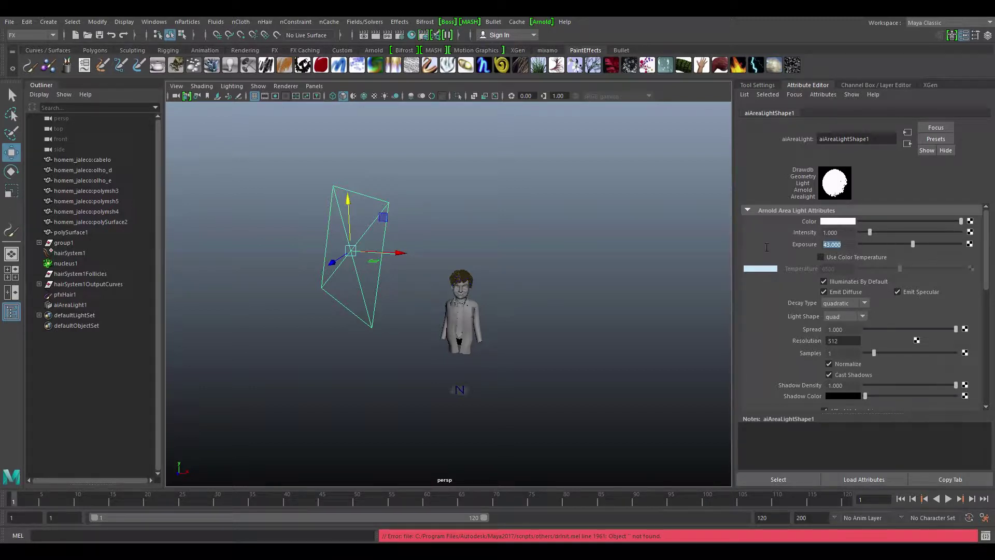
text(4)
key(Return)
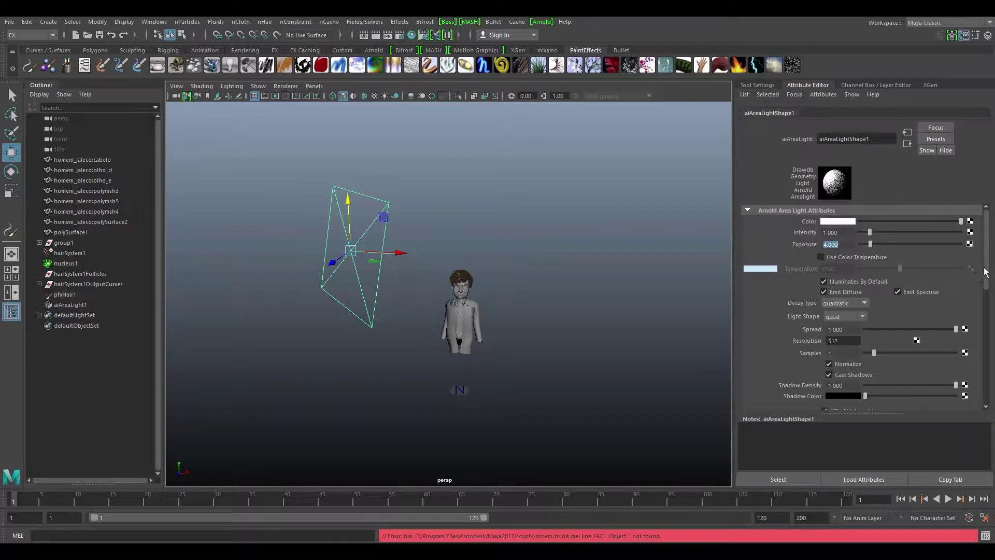
mouse_move(987, 273)
mouse_down()
mouse_move(991, 307)
mouse_move(836, 317)
mouse_up()
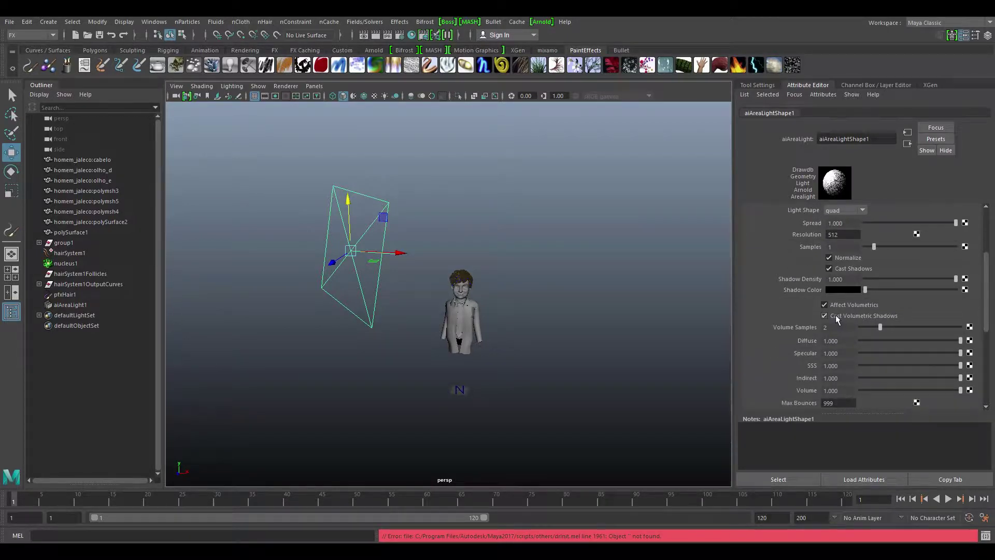
click(829, 257)
click(542, 21)
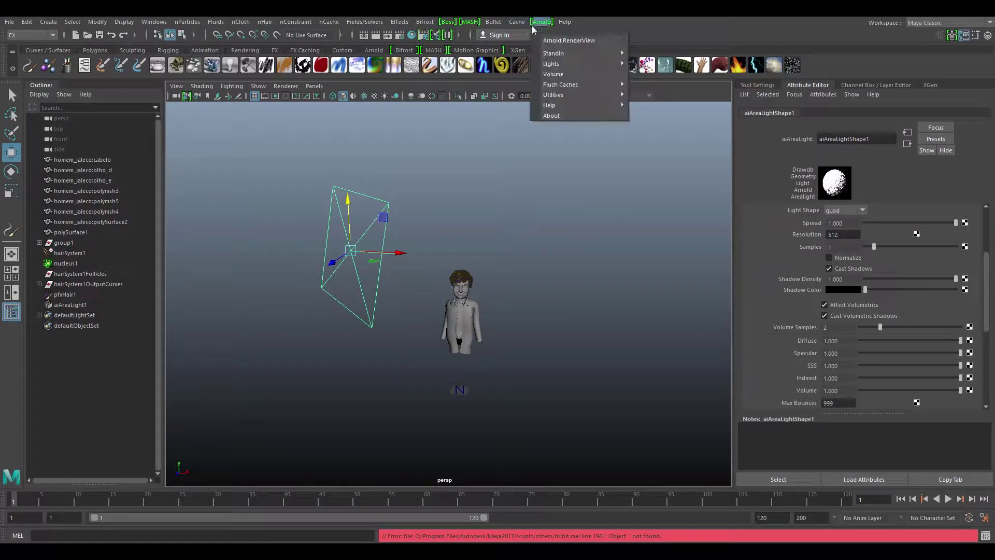
click(554, 39)
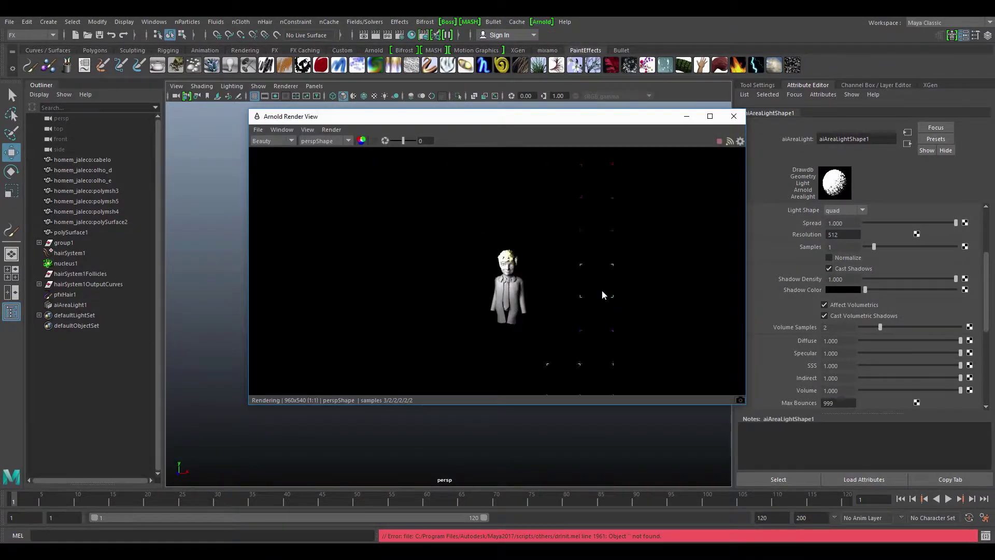
Lower the aiAreaLight1 Exposure from 4 to 3, then select hairSystem1 in the Outliner
click(733, 116)
mouse_move(591, 280)
alt+mouse_down()
mouse_move(540, 298)
mouse_move(647, 264)
mouse_move(533, 271)
alt+mouse_up()
scroll(533, 271, up, 3)
scroll(534, 271, up, 2)
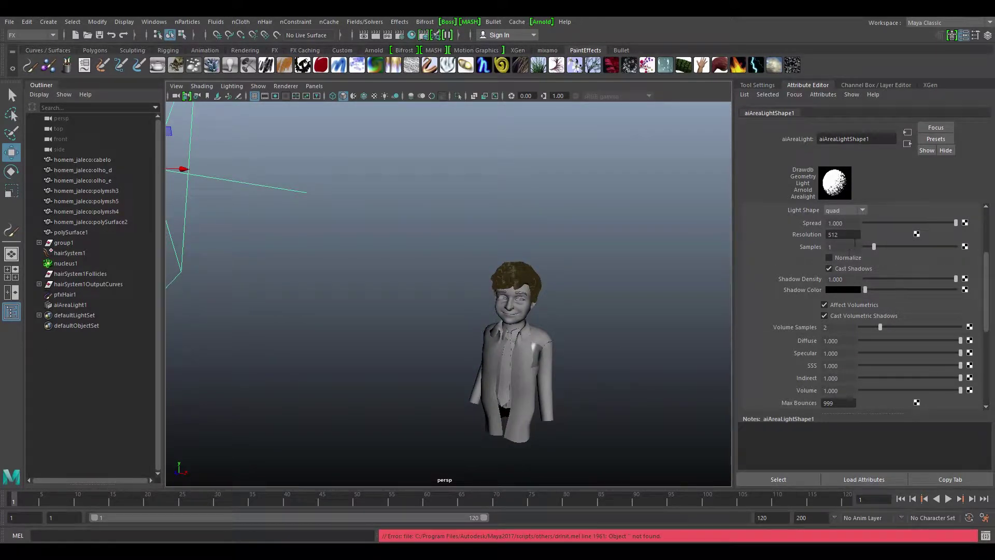
drag(986, 264, 985, 220)
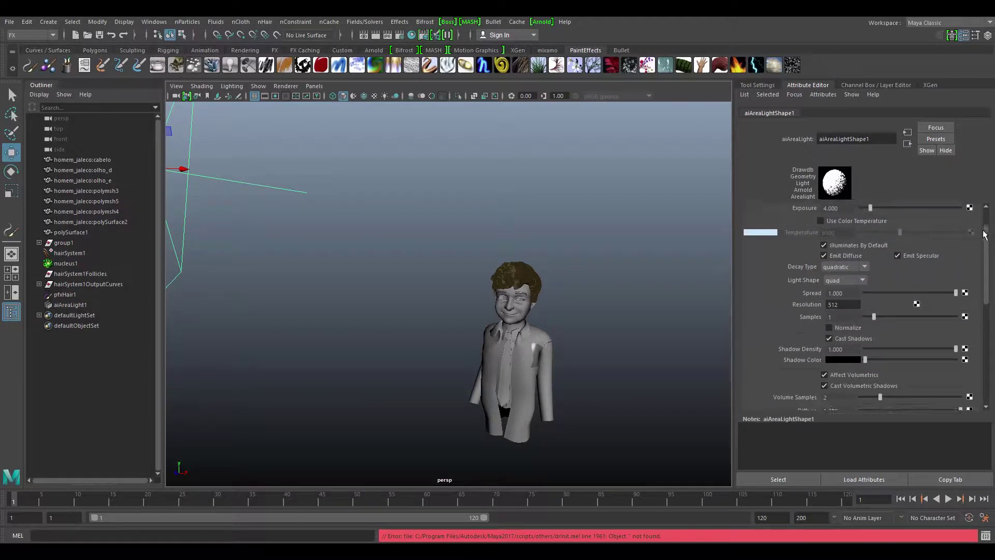
double_click(829, 244)
text(3)
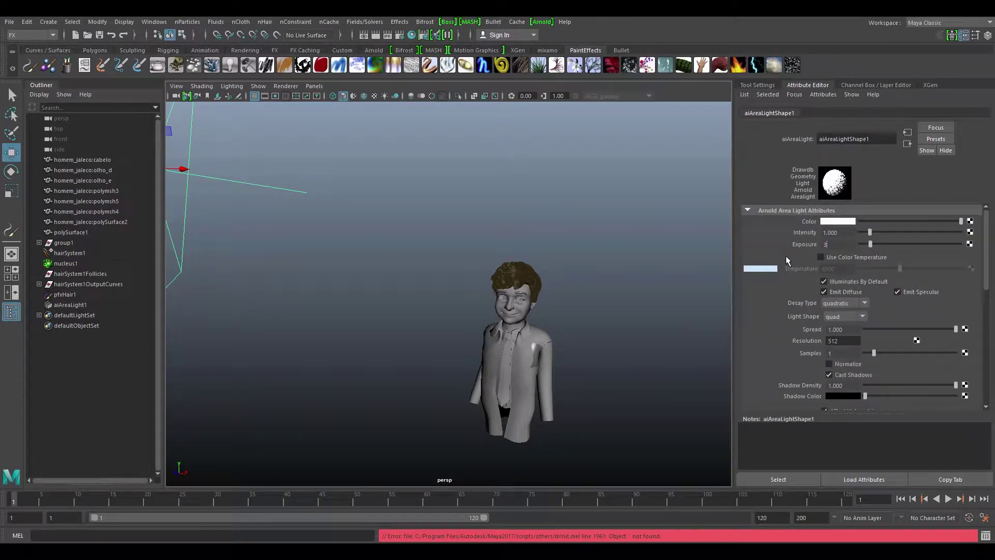
key(Return)
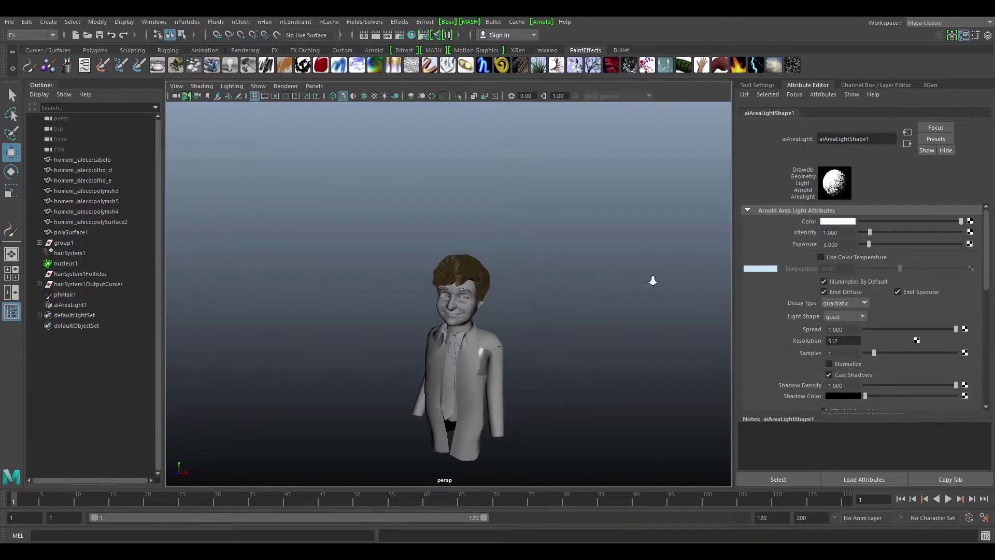
click(64, 254)
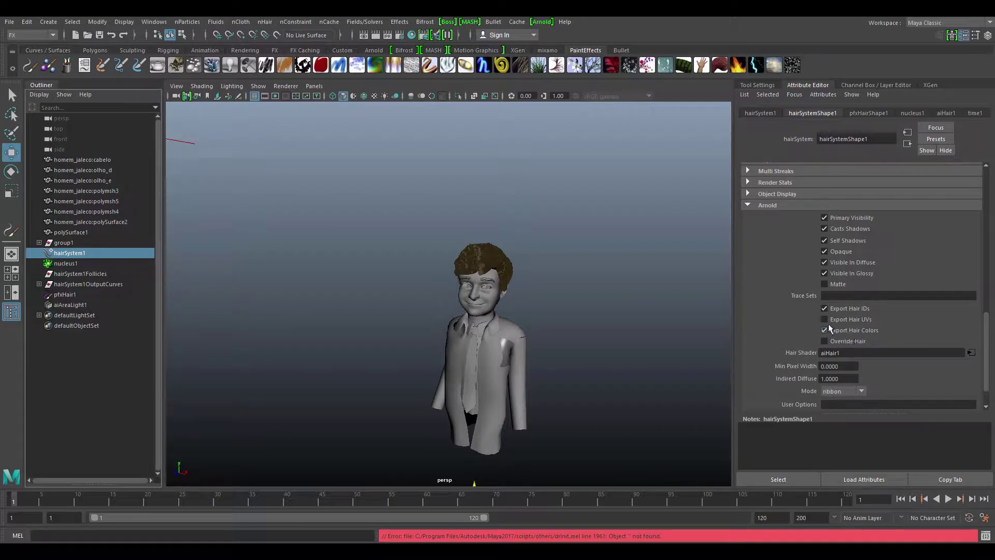
Enable Override Hair in the hair system's Arnold settings and render in Arnold RenderView
click(824, 340)
click(542, 21)
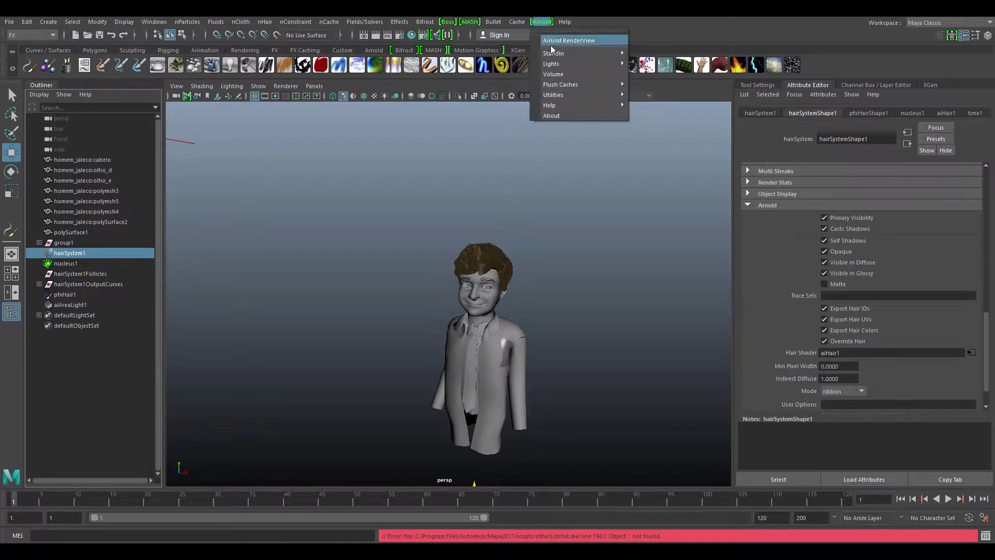
click(565, 33)
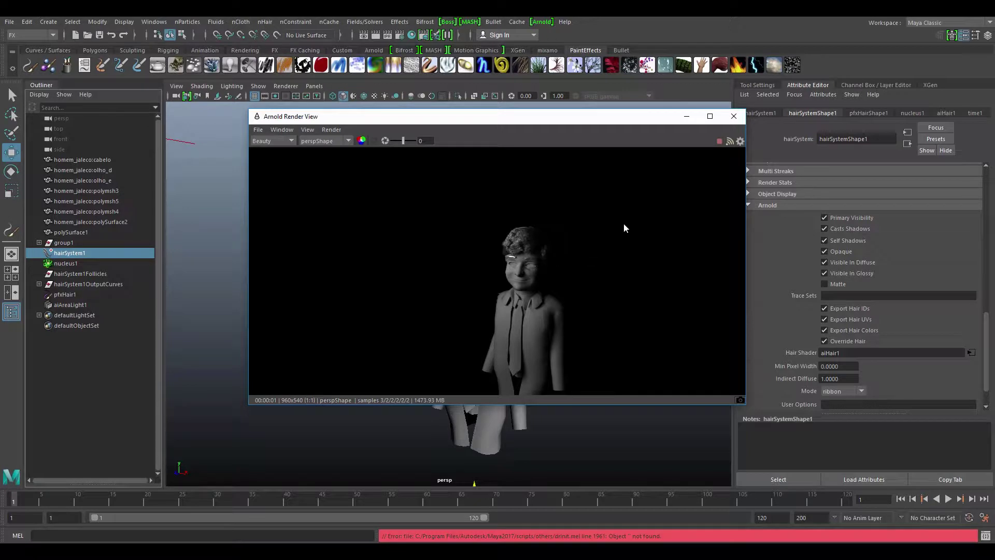
click(733, 116)
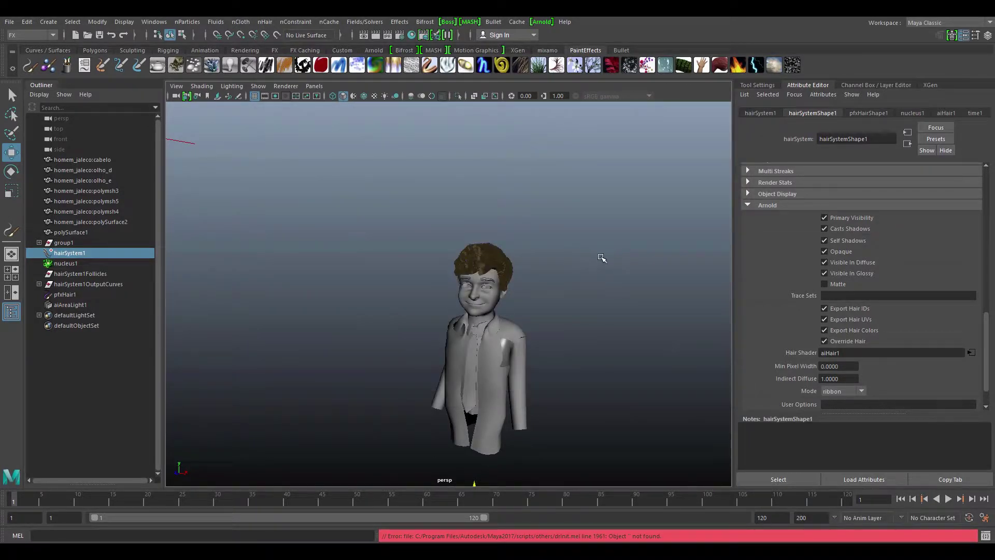
Reframe the view closer on the character and render the close-up again in Arnold
alt+drag(599, 260, 537, 272)
scroll(538, 272, up, 5)
scroll(538, 272, up, 2)
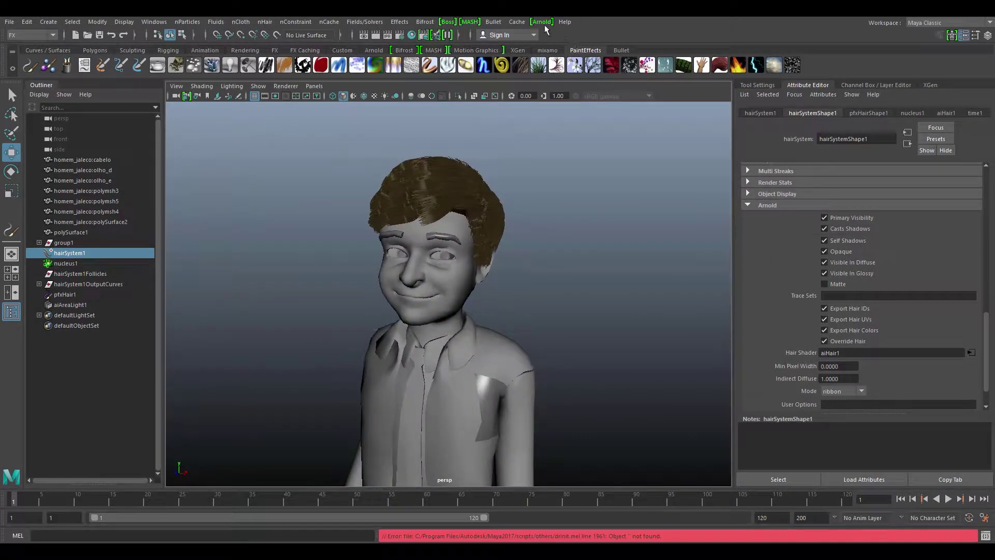
click(541, 21)
click(546, 44)
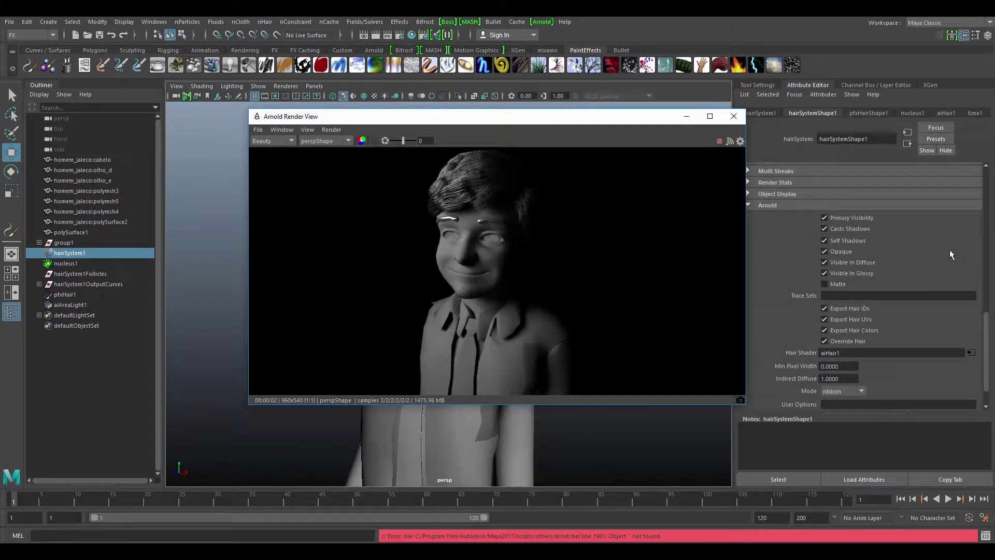
drag(642, 126, 606, 127)
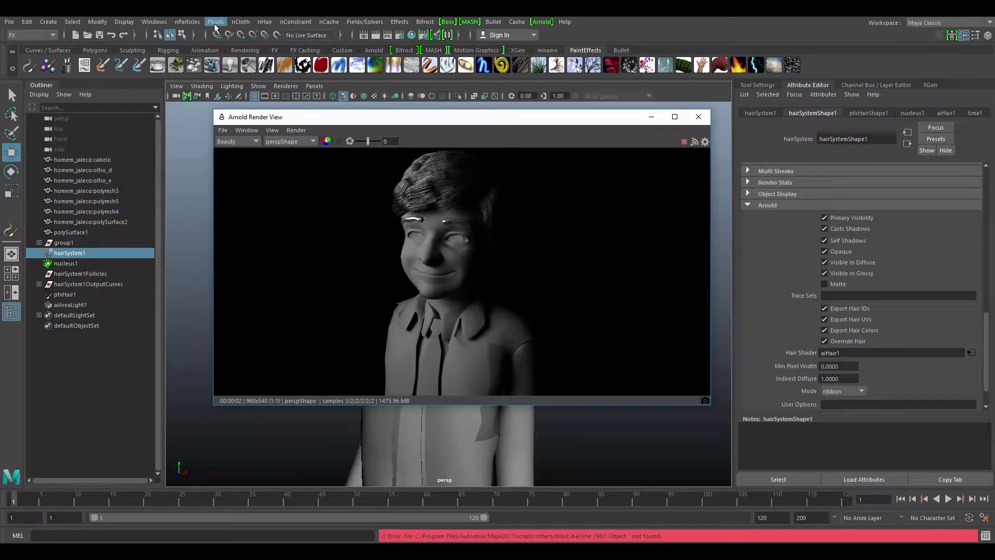
click(154, 22)
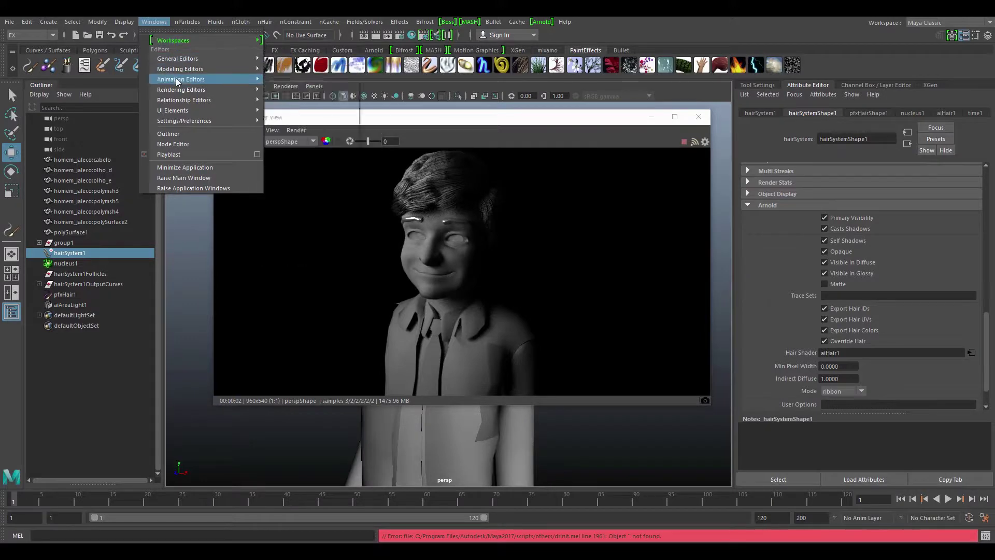
Select aiHair1 from the Hypershade and darken its Tip Color
mouse_move(180, 89)
click(292, 119)
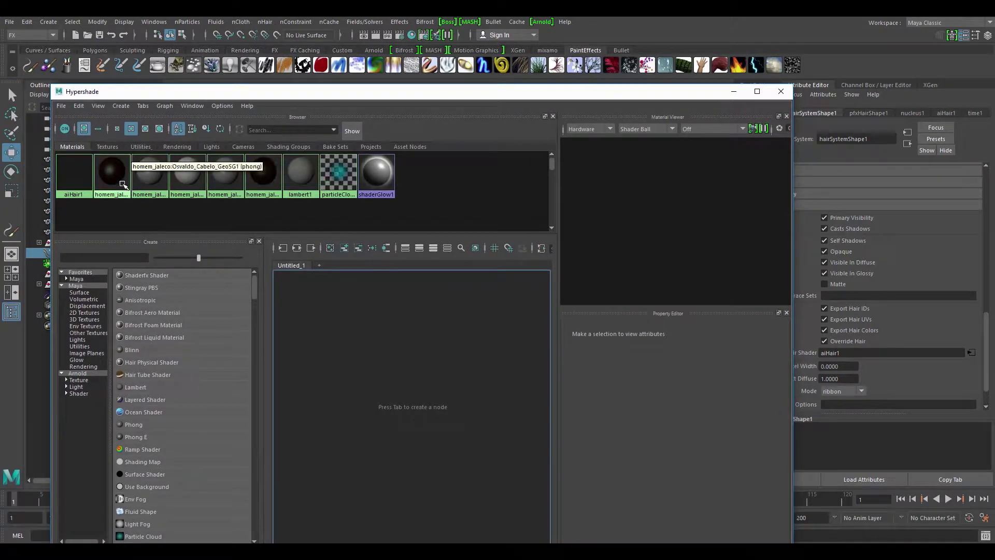
click(77, 177)
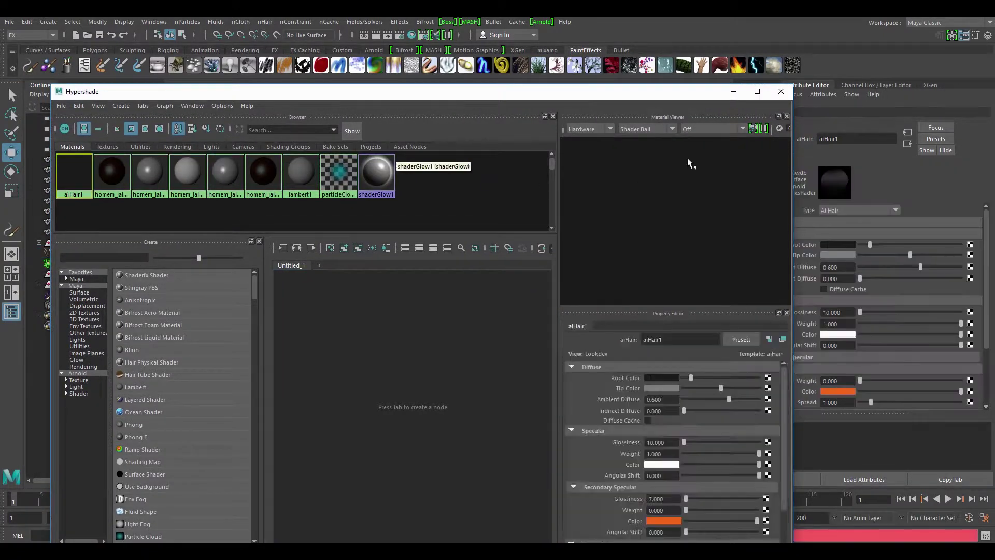
click(781, 91)
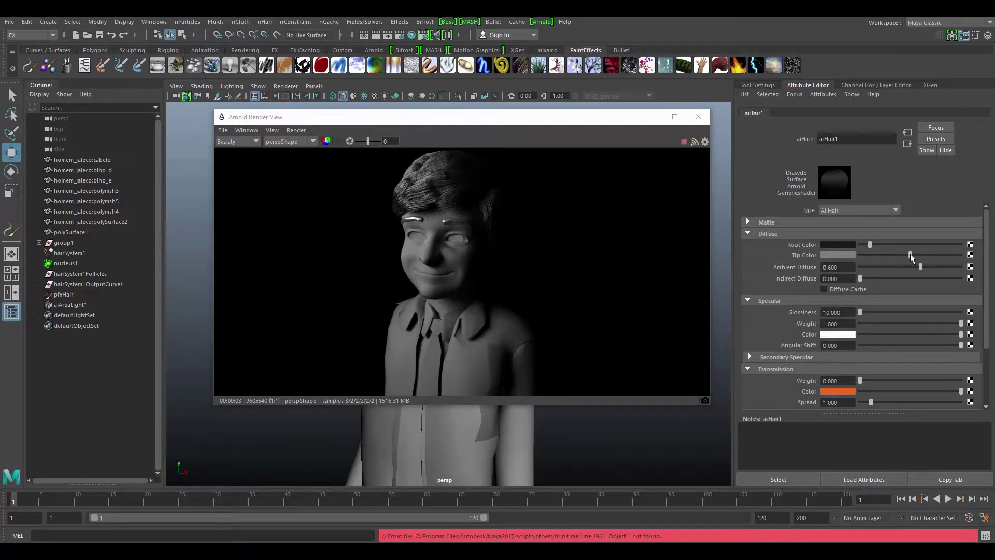
drag(910, 253, 876, 255)
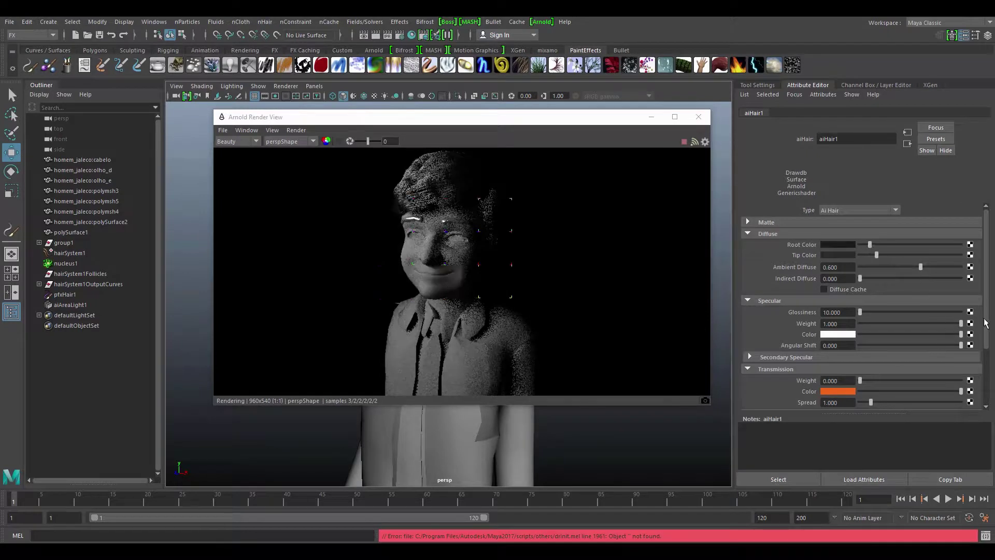
drag(877, 254, 870, 255)
Set Specular Glossiness 165.803, Weight 0.145, and Secondary Specular Glossiness 86.486, Weight 0.114
scroll(829, 306, down, 1)
scroll(767, 293, down, 2)
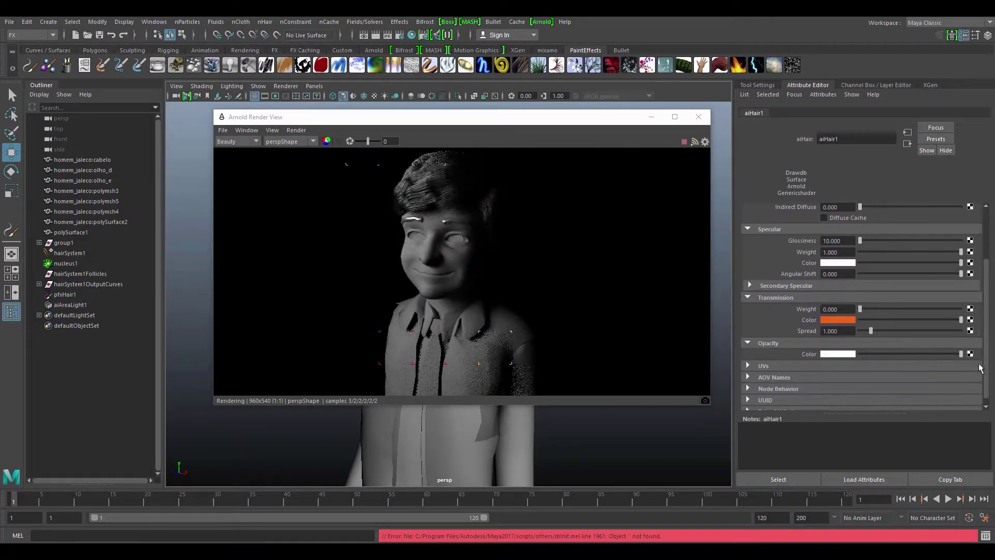
click(756, 286)
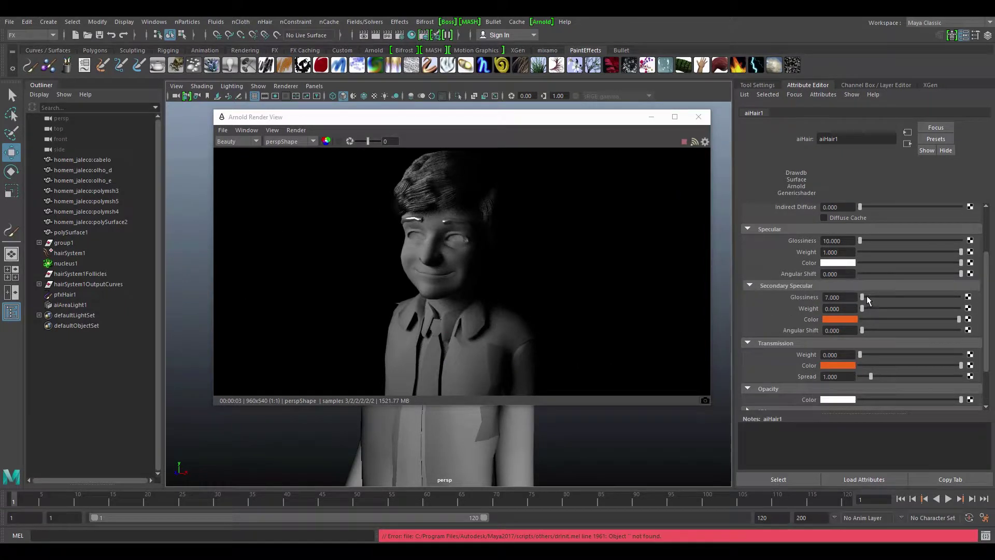
scroll(979, 284, down, 1)
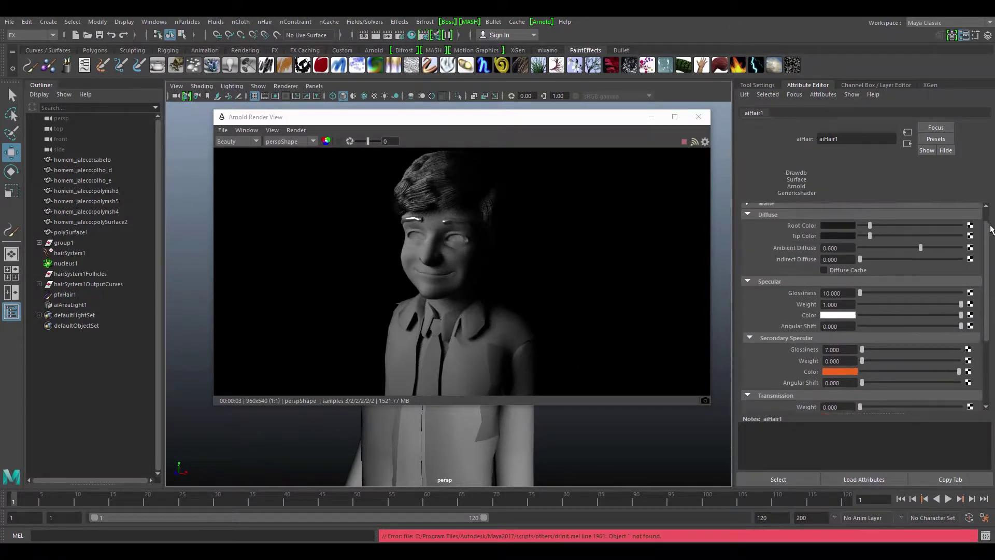
scroll(979, 284, down, 1)
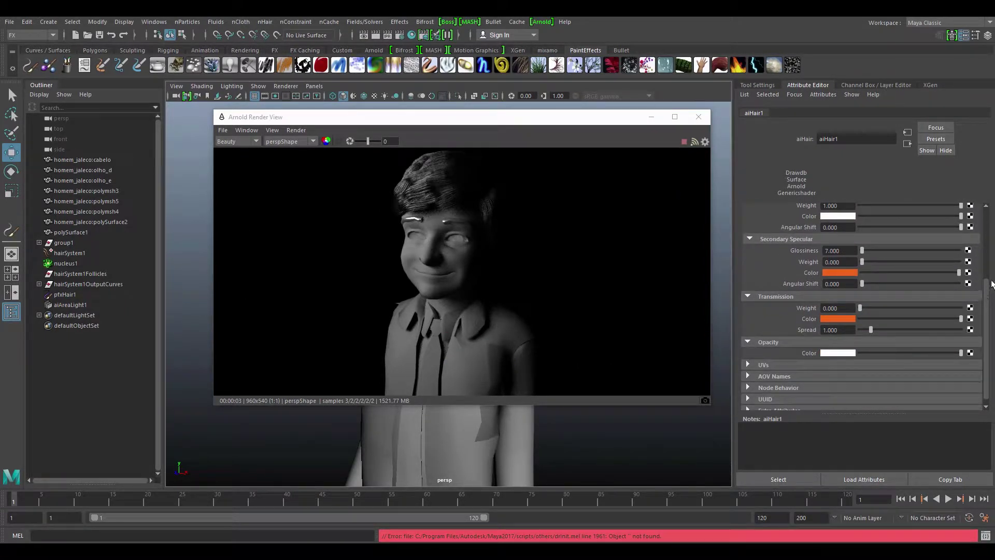
scroll(756, 291, up, 2)
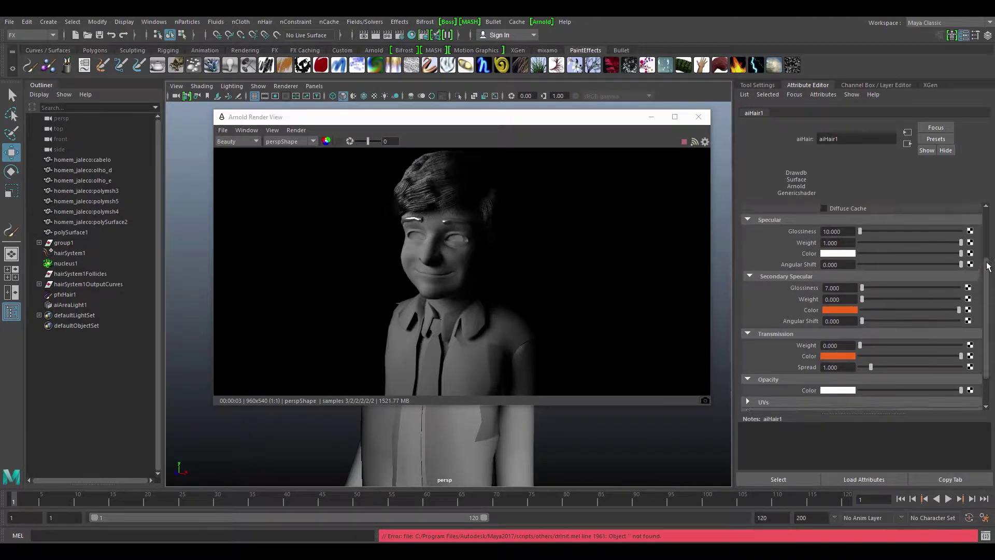
drag(869, 228, 874, 240)
click(883, 240)
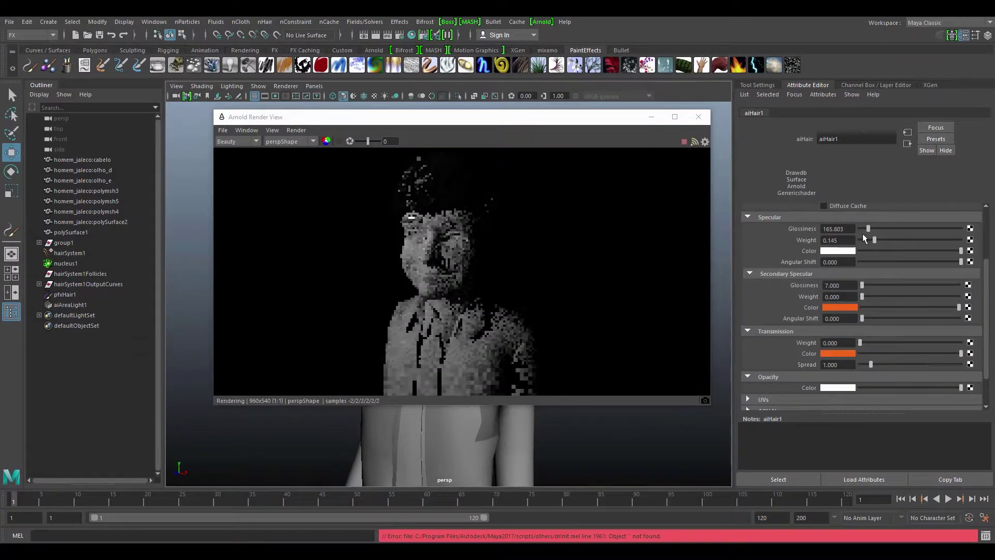
mouse_move(864, 296)
mouse_down()
mouse_move(889, 296)
mouse_move(873, 296)
mouse_move(886, 284)
mouse_move(866, 280)
mouse_up()
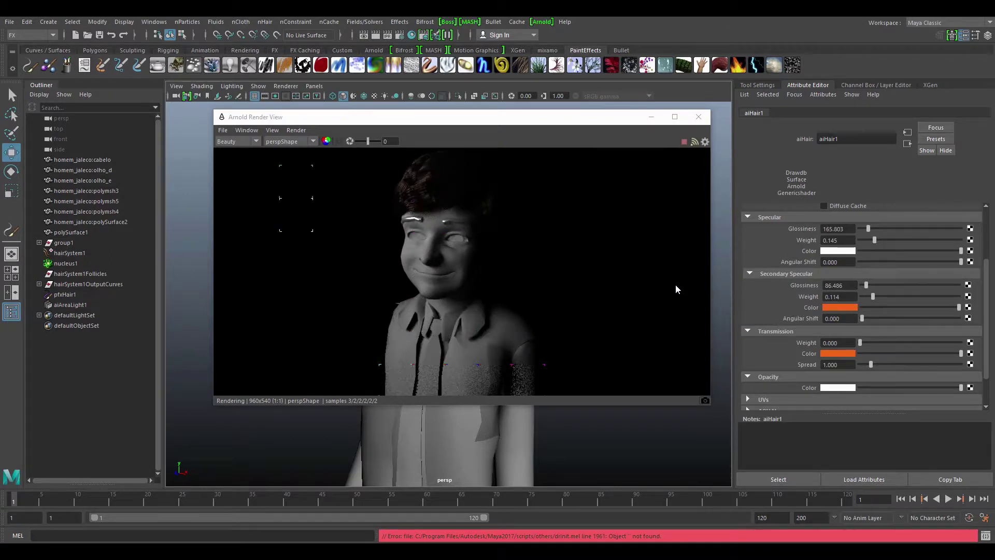
mouse_move(635, 282)
middle_down()
mouse_move(564, 328)
mouse_move(579, 318)
mouse_move(575, 308)
middle_up()
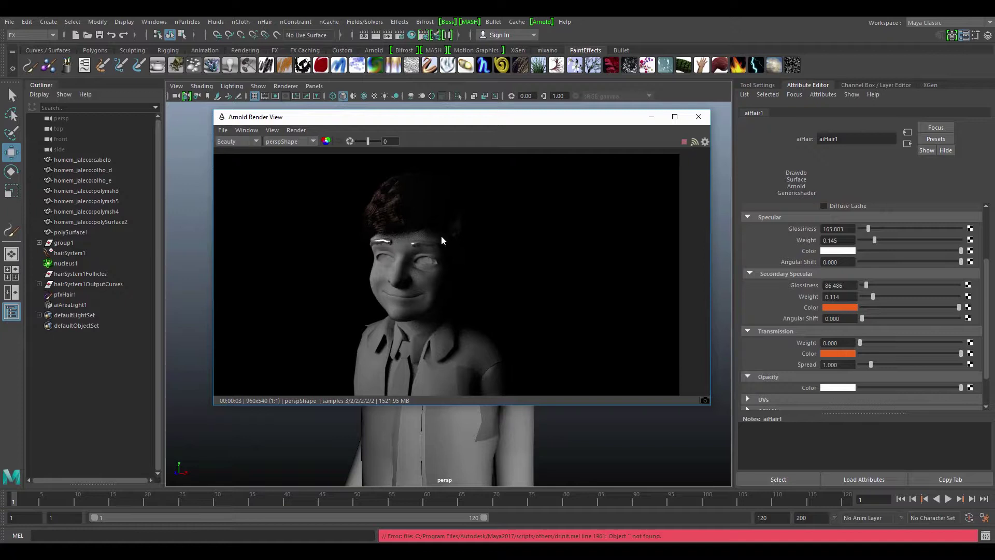
click(698, 116)
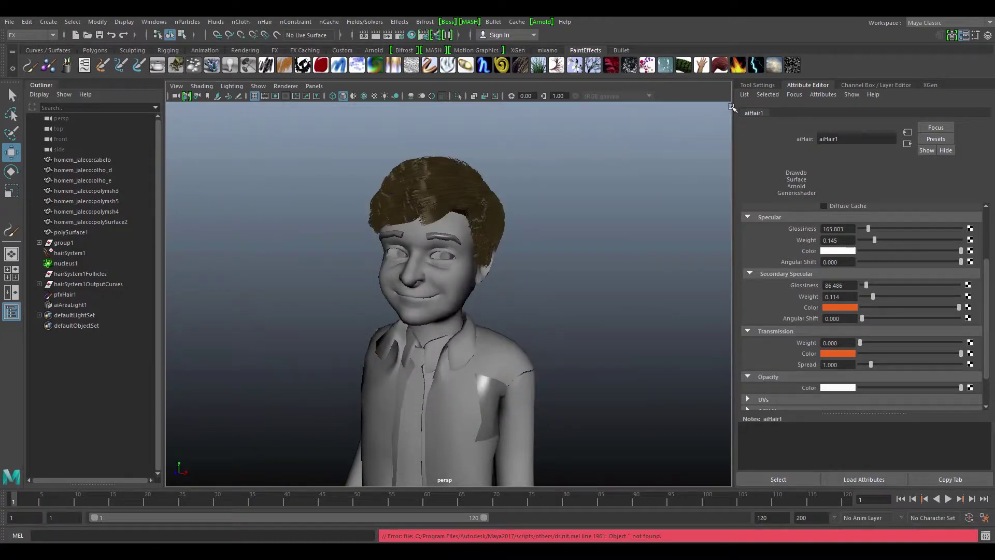
Set hairSystem1's Hair Width to 0.005 for thinner strands
click(65, 253)
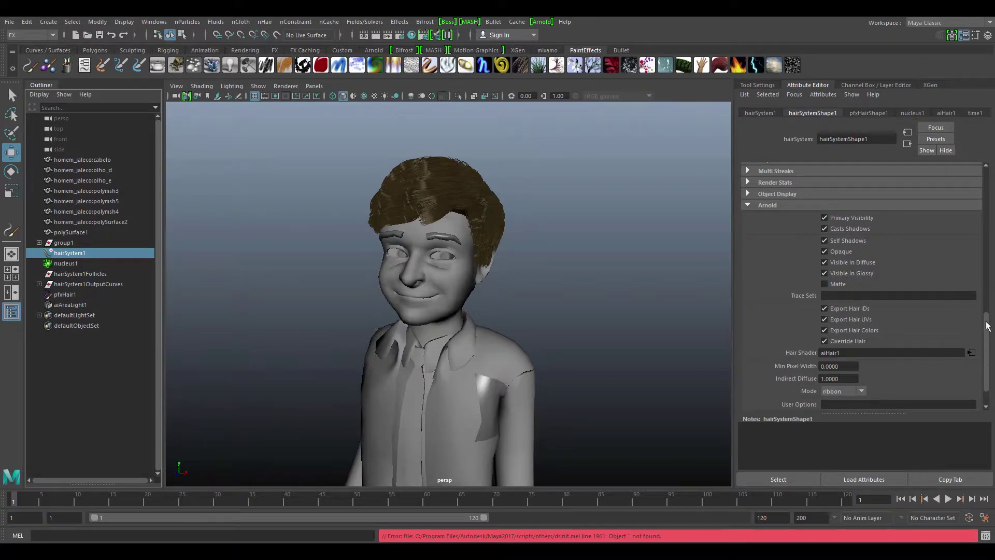
drag(987, 325, 987, 182)
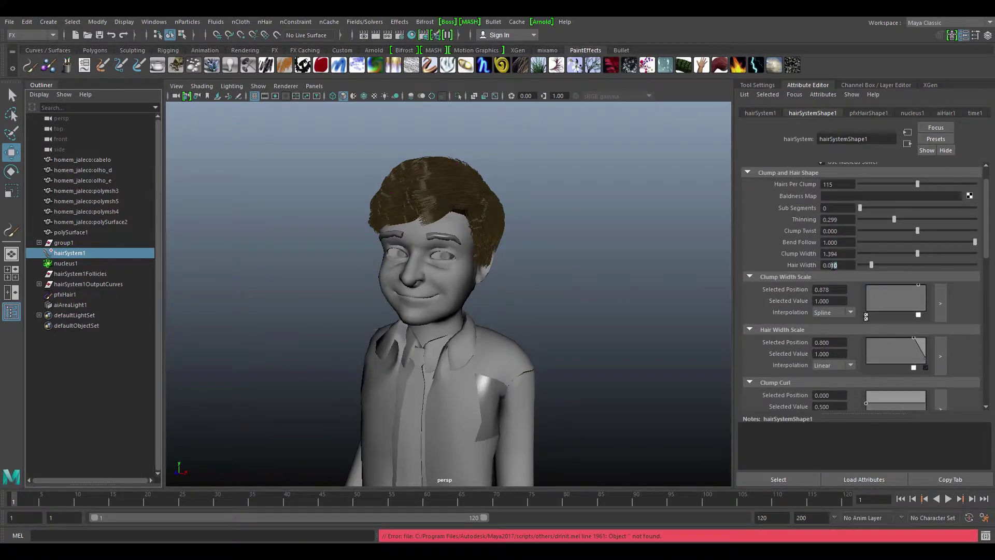
text(05)
key(Return)
Render the thinner hair in Arnold RenderView and close the render window
click(541, 22)
click(548, 117)
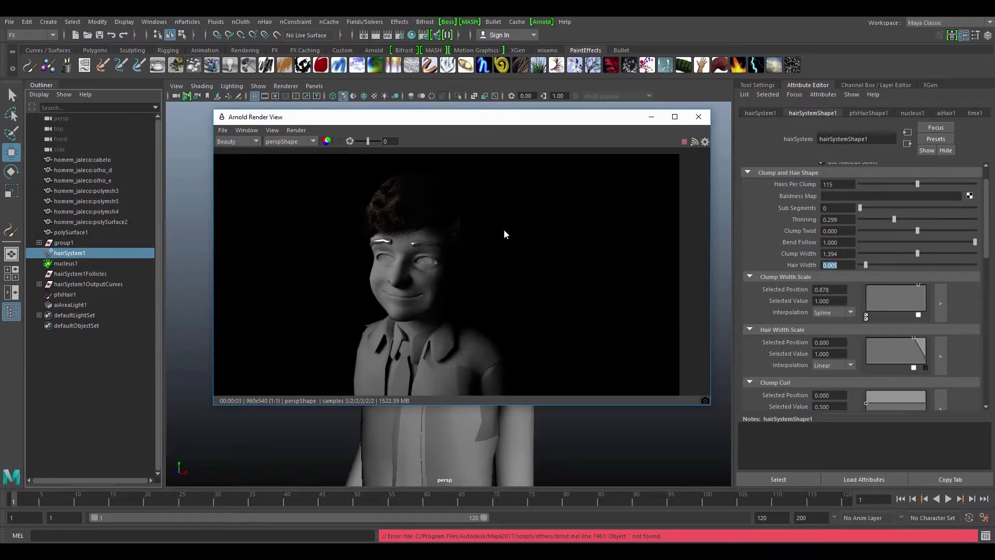
middle_drag(495, 240, 539, 243)
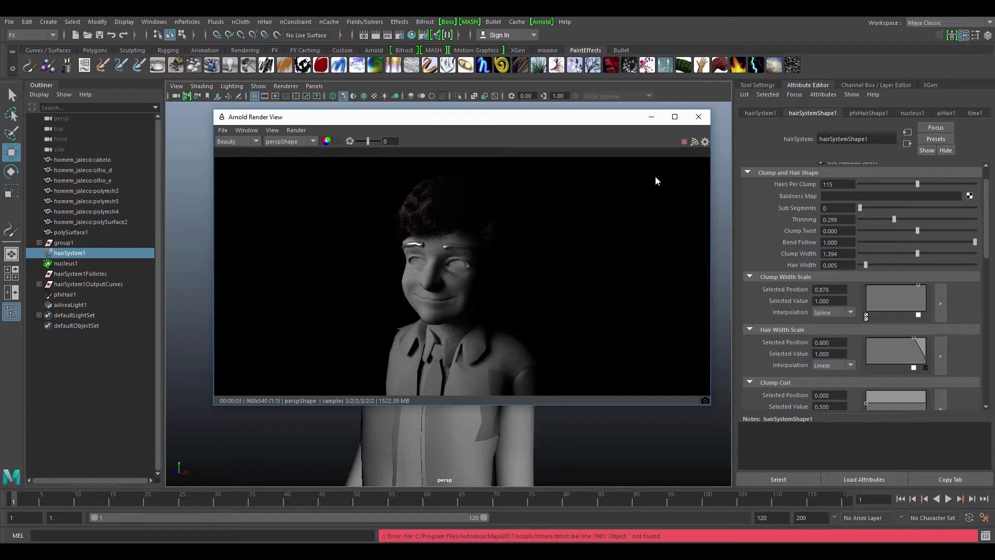
click(698, 119)
click(699, 119)
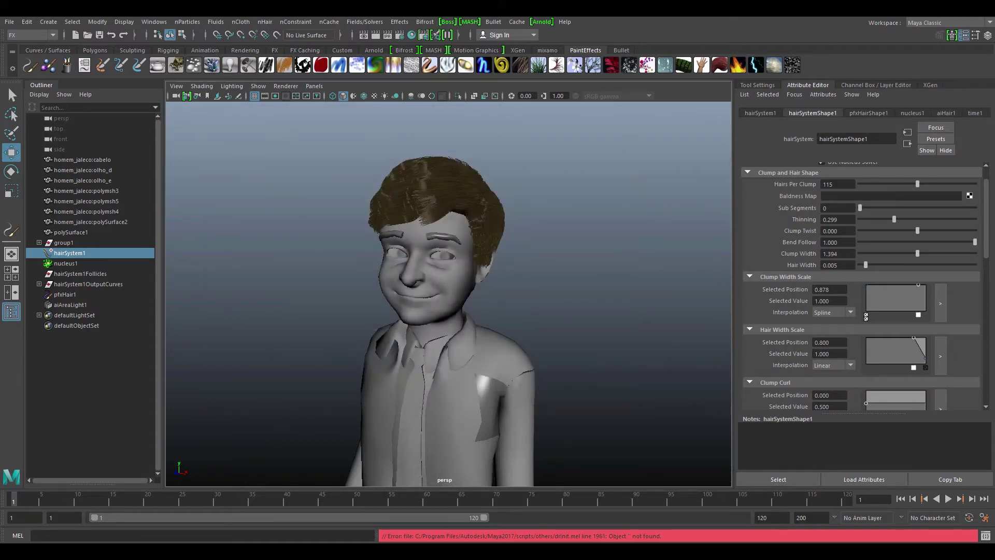